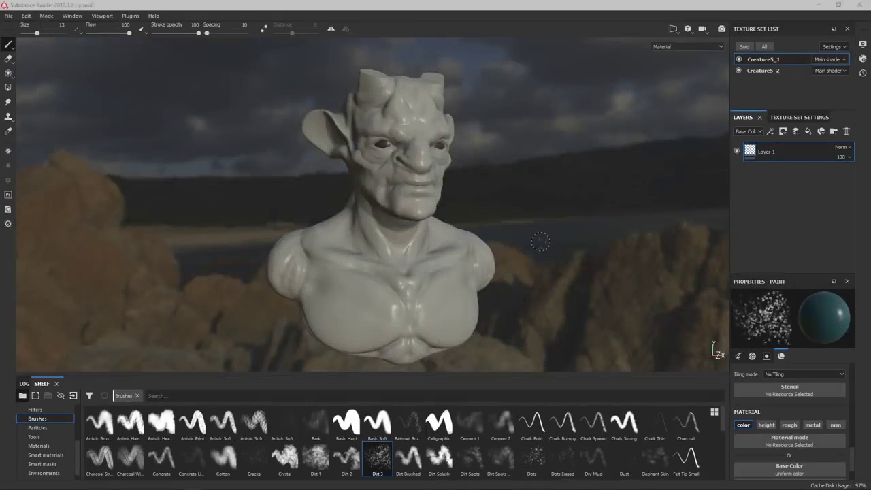
Examine the bust from several angles under rotated environment lighting while trying out the brush size and flow adjustments.
shift+right_drag(557, 180, 599, 175)
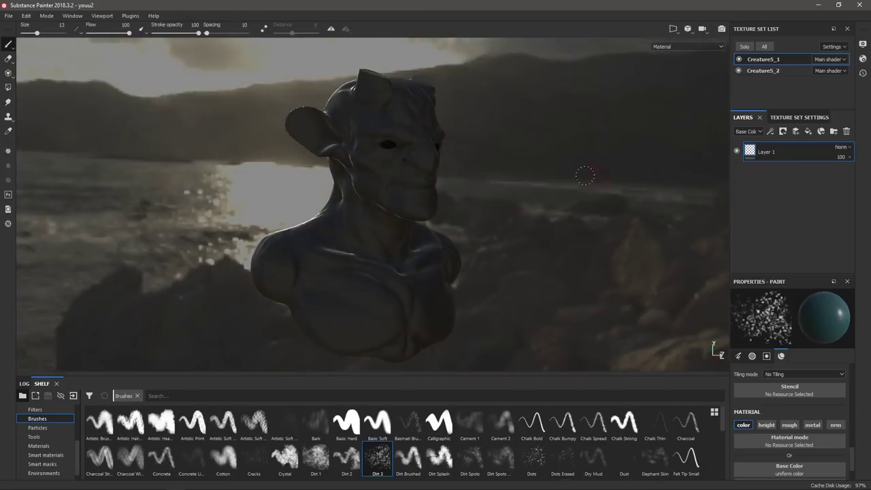
alt+drag(599, 175, 439, 195)
mouse_move(440, 195)
alt+right_down()
mouse_move(647, 230)
mouse_move(665, 287)
alt+right_up()
ctrl+drag(666, 287, 657, 287)
shift+right_drag(658, 288, 646, 272)
ctrl+right_drag(647, 272, 638, 263)
mouse_move(637, 263)
alt+mouse_down()
mouse_move(638, 252)
mouse_move(597, 284)
alt+mouse_up()
alt+middle_drag(597, 284, 533, 239)
mouse_move(533, 239)
alt+right_down()
mouse_move(613, 233)
mouse_move(713, 348)
alt+right_up()
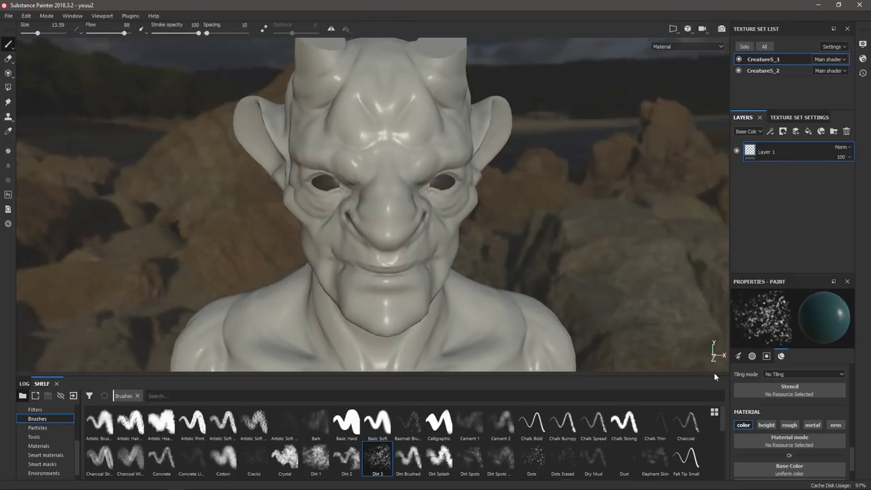
Paint a teal stroke on the creature's cheek with the Basic Hard brush and enlarge the brush to about 46.
click(346, 422)
drag(450, 219, 433, 260)
ctrl+right_drag(519, 236, 537, 214)
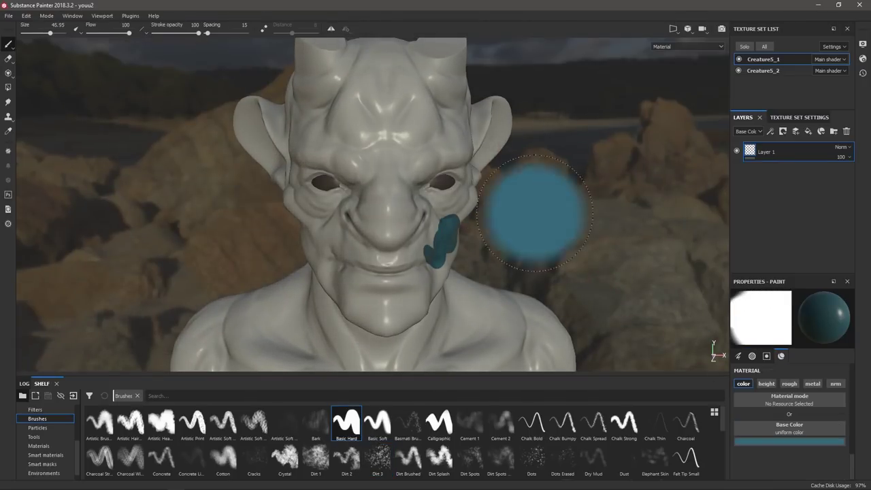
Turn on symmetry and paint the front of the head, neck and chest blue, changing the base color between strokes.
key(l)
drag(408, 137, 510, 292)
click(790, 441)
drag(422, 122, 436, 272)
drag(477, 313, 436, 82)
Choose a darker teal base color and paint it along the back of the neck between the shoulders.
mouse_move(613, 102)
alt+mouse_down()
mouse_move(553, 113)
mouse_move(613, 198)
mouse_move(360, 184)
mouse_move(675, 211)
mouse_move(329, 323)
alt+mouse_up()
click(790, 442)
drag(422, 286, 443, 200)
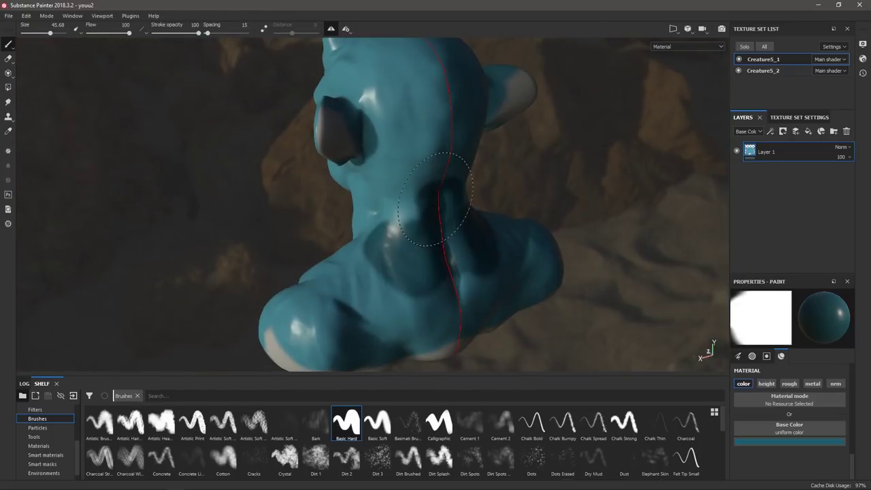
Cover the remaining unpainted areas of the bust in teal with the Basic Soft brush.
click(377, 423)
drag(415, 95, 443, 282)
drag(320, 320, 408, 82)
mouse_move(518, 259)
alt+mouse_down()
mouse_move(477, 136)
mouse_move(539, 194)
mouse_move(586, 146)
alt+mouse_up()
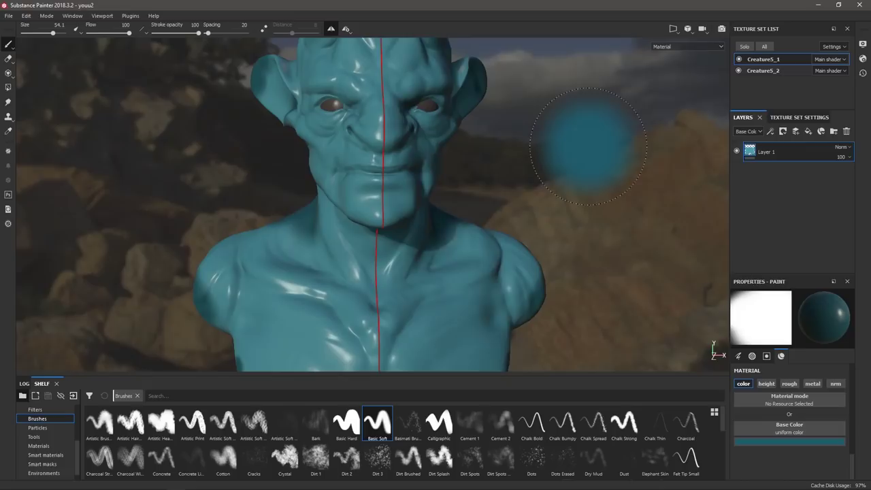
Add a new paint layer above the blue base coat.
click(790, 384)
click(790, 384)
alt+drag(654, 233, 640, 259)
click(796, 131)
scroll(583, 268, up, 3)
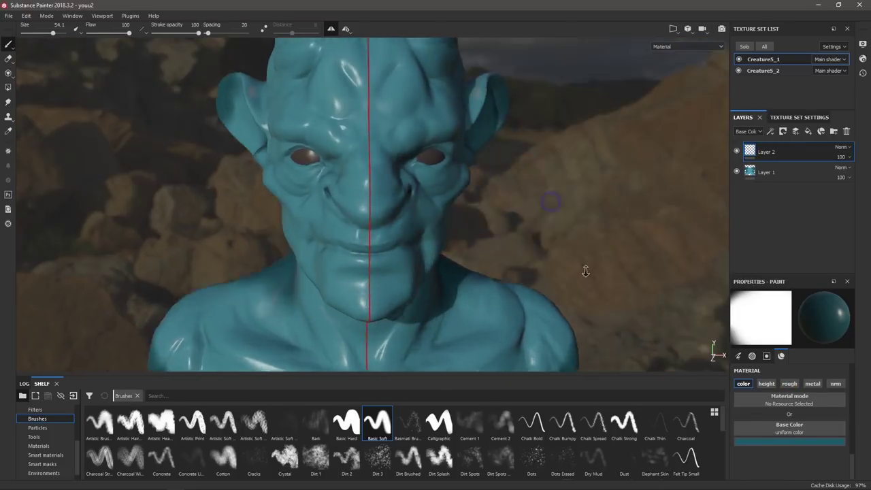
Paint mottled teal texture over the face on Layer 2, trying the Dirt Splash, Dirt Spots and Dirt 1 brushes.
click(347, 458)
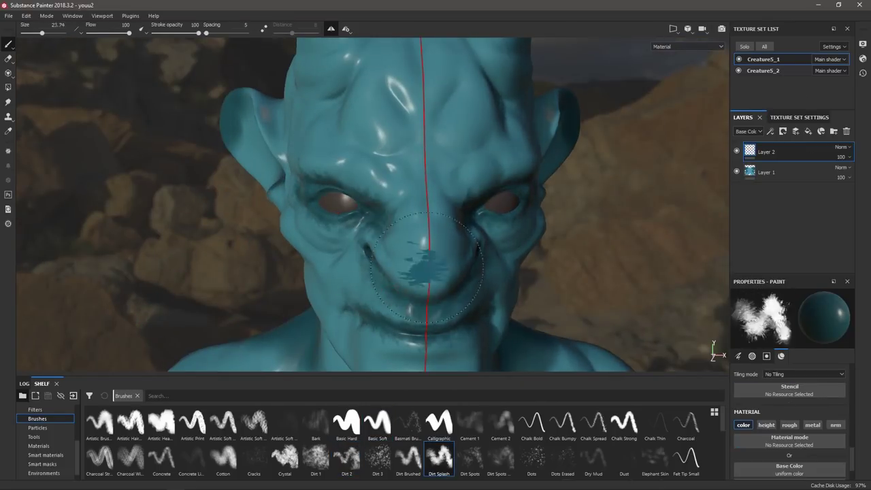
click(470, 458)
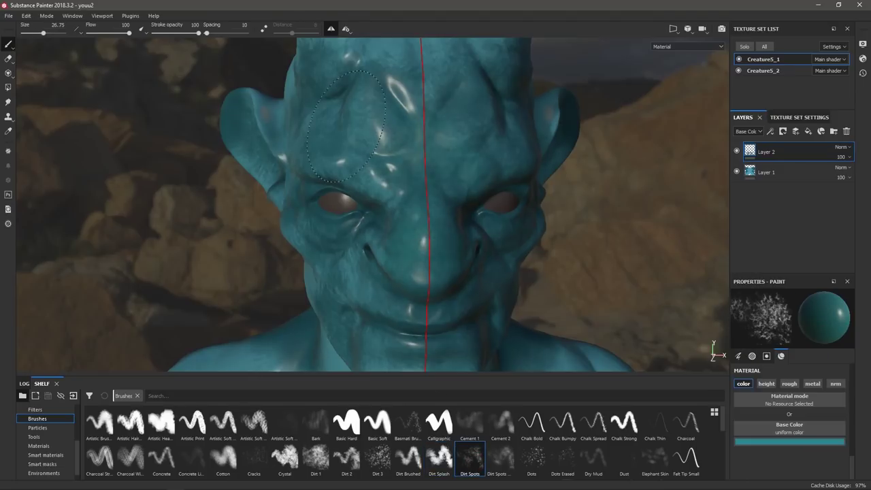
alt+drag(544, 145, 478, 145)
click(655, 458)
click(316, 458)
Group the layers and texture set panels together and enlarge the paint properties area.
drag(794, 274, 794, 168)
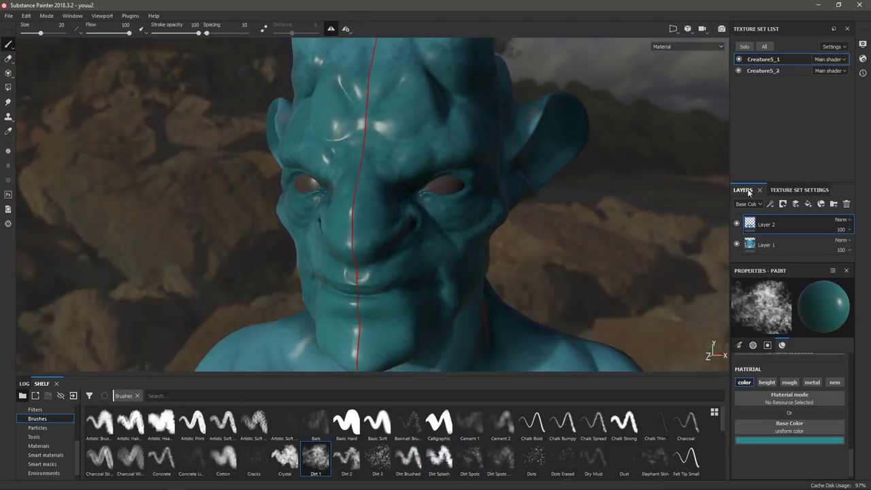
drag(749, 191, 631, 88)
drag(760, 29, 770, 137)
drag(631, 88, 760, 148)
drag(793, 264, 792, 121)
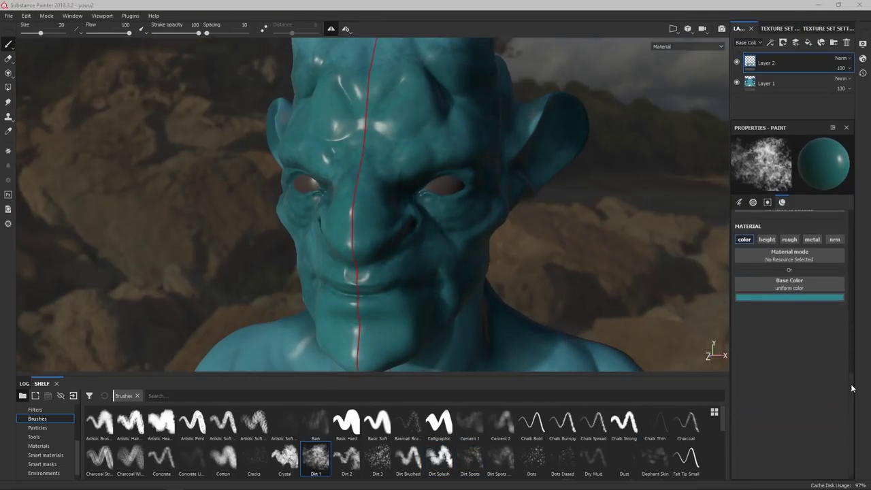
Paint color variations over the face with the Dirt 1 brush, picking different base colors between strokes.
click(790, 406)
click(803, 327)
alt+drag(418, 343, 612, 272)
scroll(612, 258, up, 3)
alt+drag(654, 239, 599, 273)
click(790, 406)
click(803, 340)
mouse_move(400, 276)
alt+mouse_down()
mouse_move(513, 234)
mouse_move(418, 114)
alt+mouse_up()
Restrict the brush material to the roughness channel and add a fill layer above the paint layers.
click(796, 43)
click(744, 348)
click(789, 348)
key(ctrl+z)
click(809, 42)
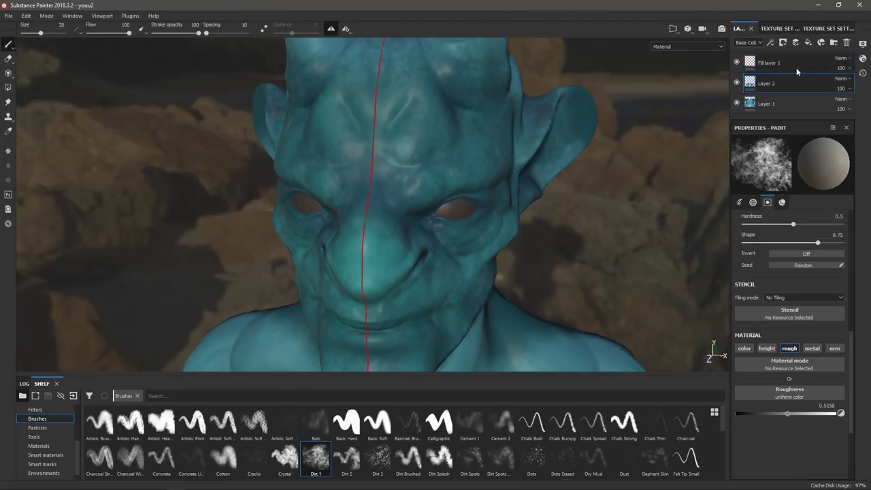
Limit the brush to the color channel, add a paint layer and test an enlarged Basic Soft brush on the face, undoing the stroke.
alt+click(744, 348)
click(796, 42)
click(377, 423)
ctrl+right_drag(521, 170, 545, 170)
click(79, 30)
drag(436, 228, 487, 204)
key(ctrl+z)
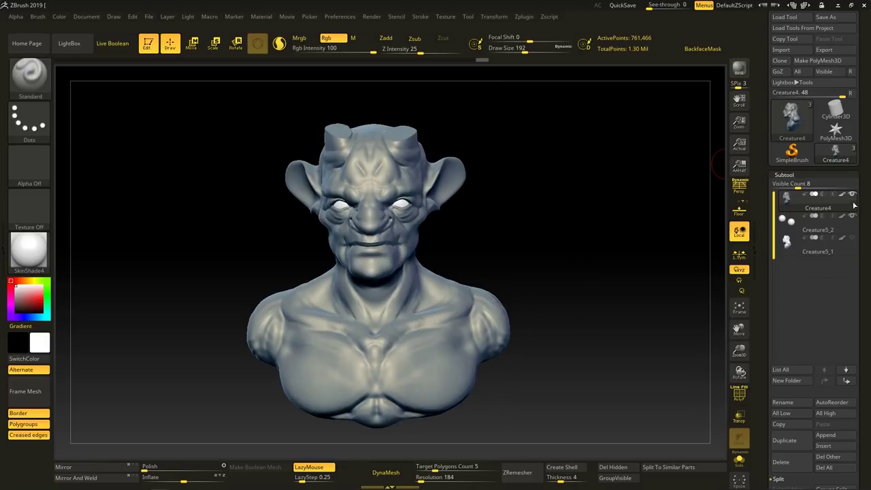
In ZBrush, display only the Creature5_1 subtool with its polygon wireframe and examine the low-poly topology from several angles.
click(852, 239)
click(854, 194)
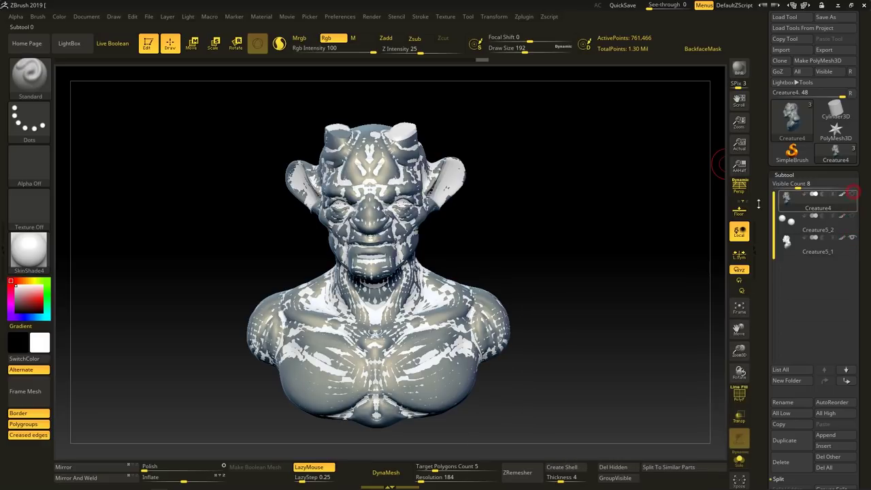
drag(624, 192, 790, 228)
click(838, 253)
drag(617, 232, 599, 234)
key(shift+f)
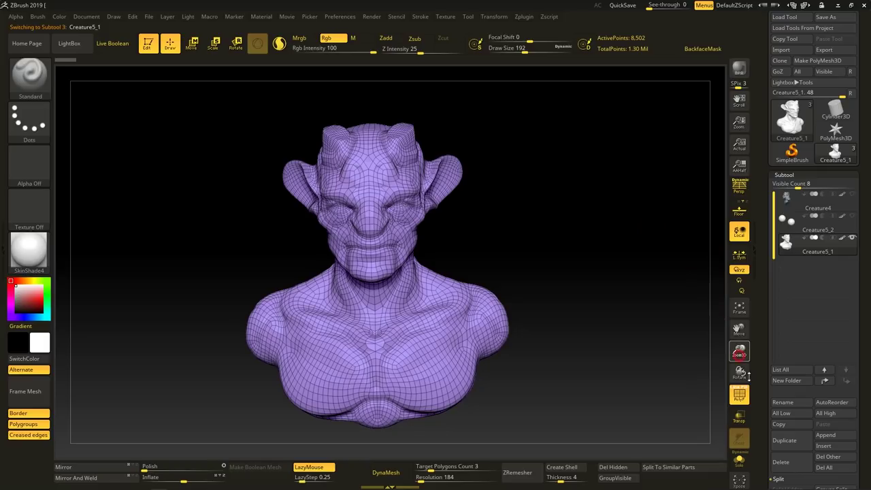
drag(739, 351, 708, 325)
alt+drag(631, 225, 661, 327)
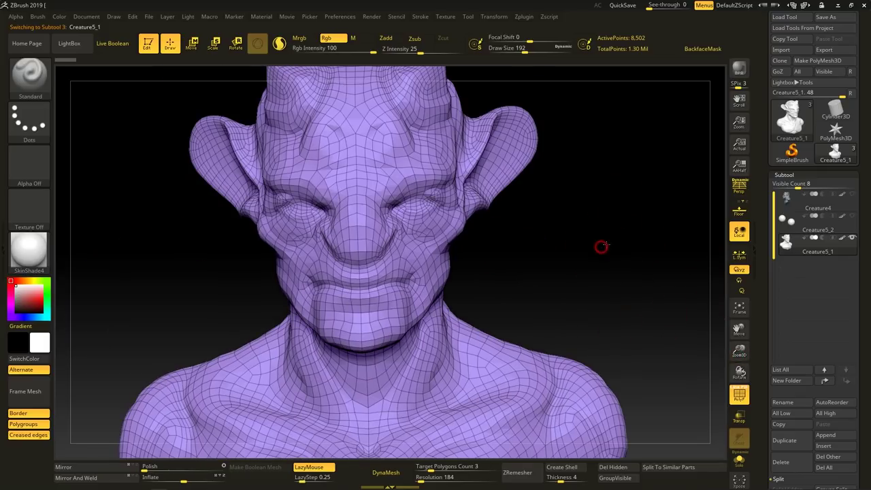
drag(601, 247, 613, 242)
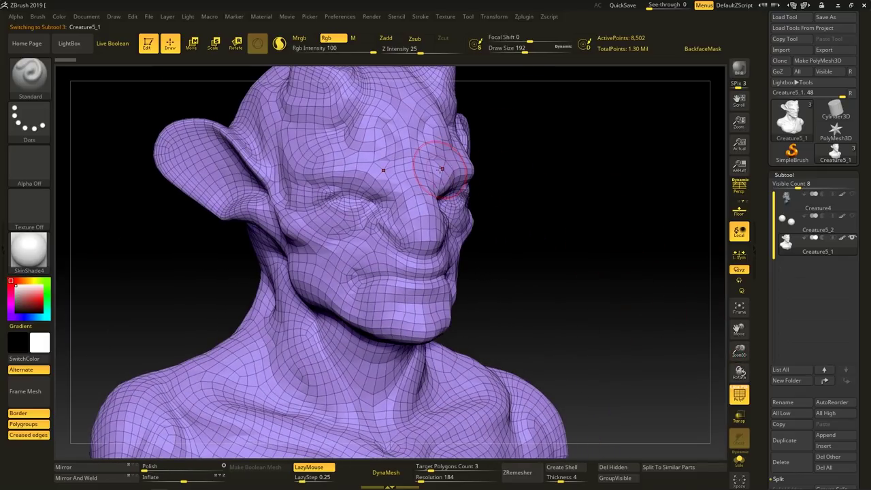
shift+drag(532, 230, 522, 229)
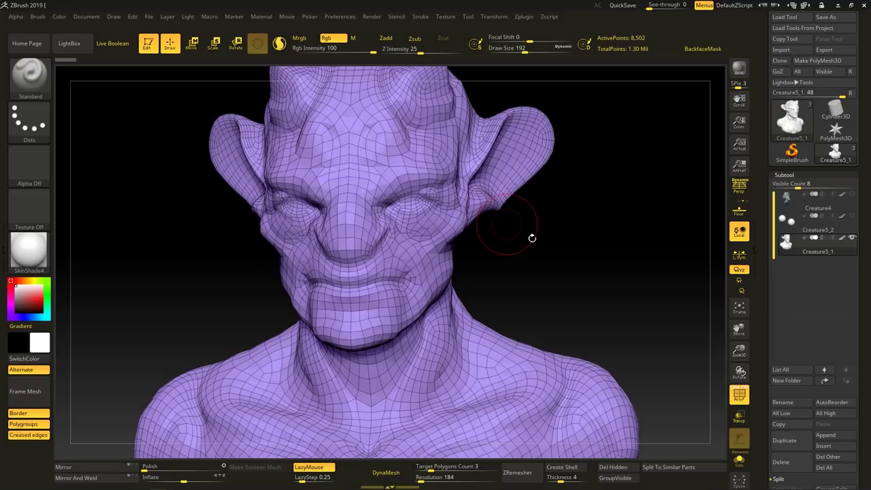
drag(541, 241, 609, 254)
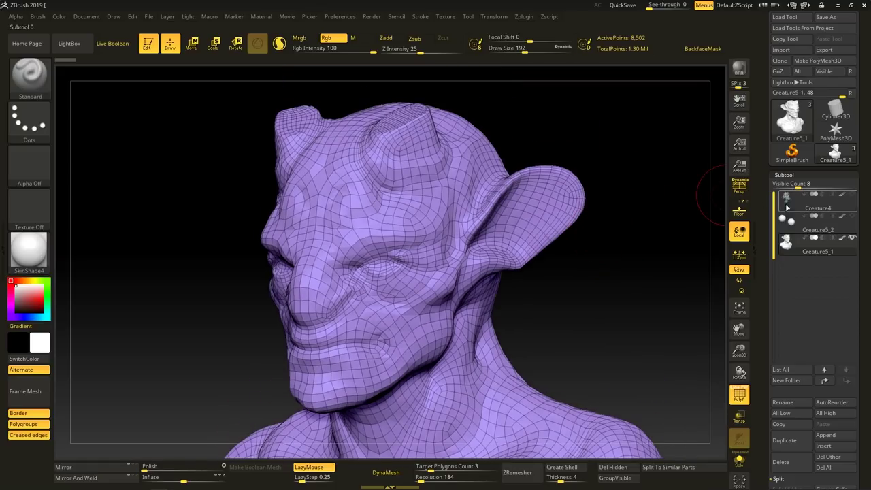
Make only the high-poly Creature4 and the Creature5_2 eyes visible, with the polygon wireframe turned off.
click(787, 206)
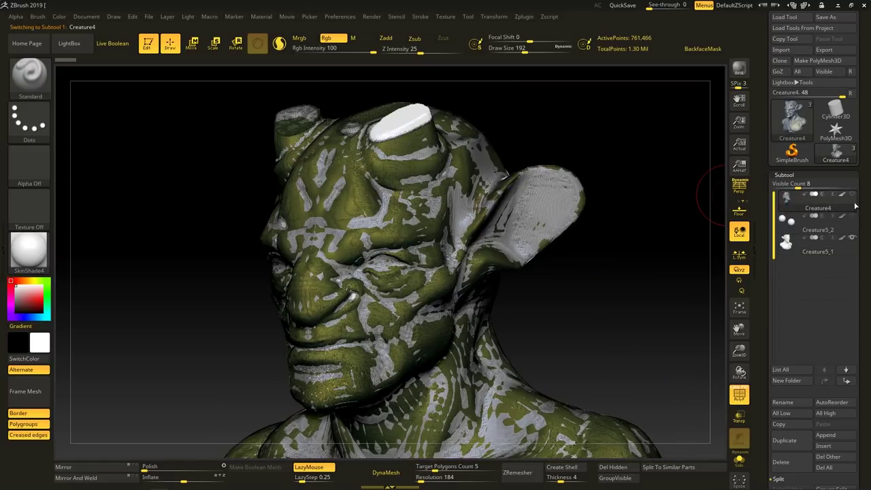
click(853, 194)
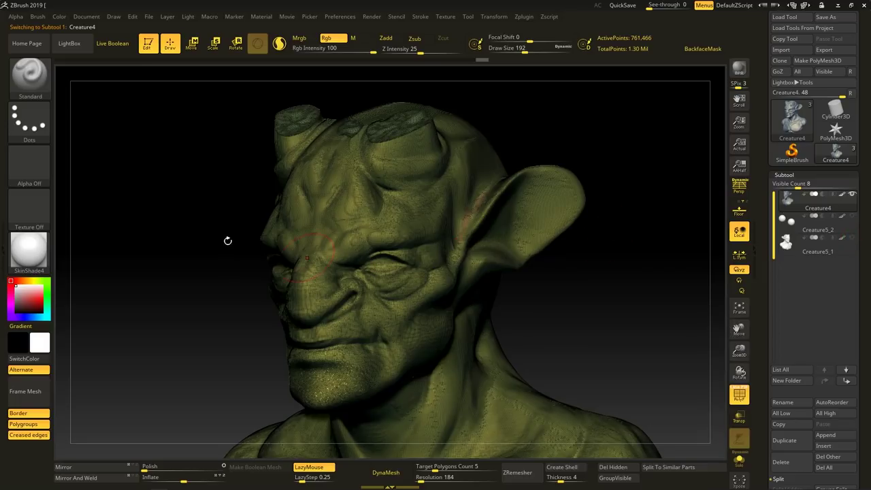
key(shift+f)
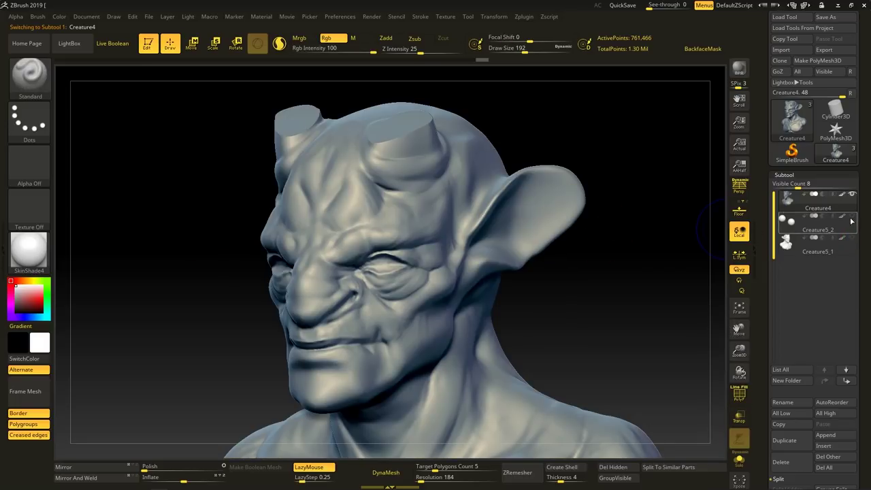
click(852, 217)
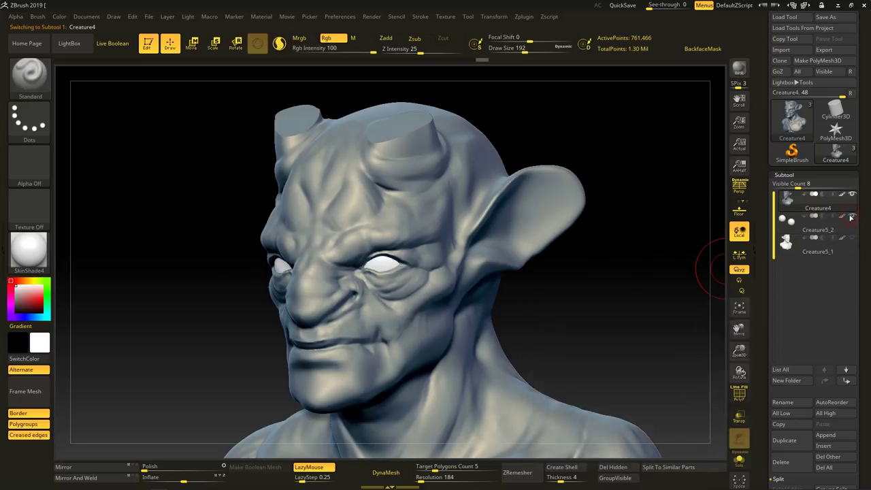
mouse_move(785, 220)
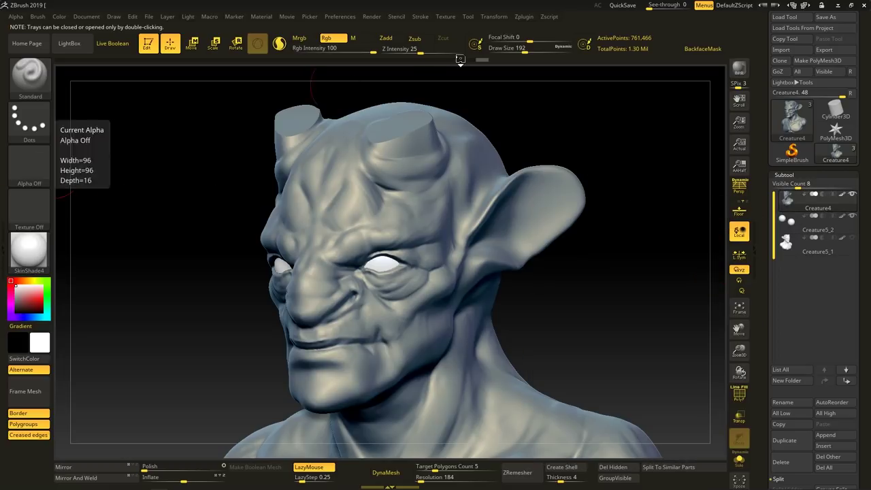
Dock the Zplugin palette in the tray and export the visible subtools to the desktop as Creature4.fbx.
click(526, 18)
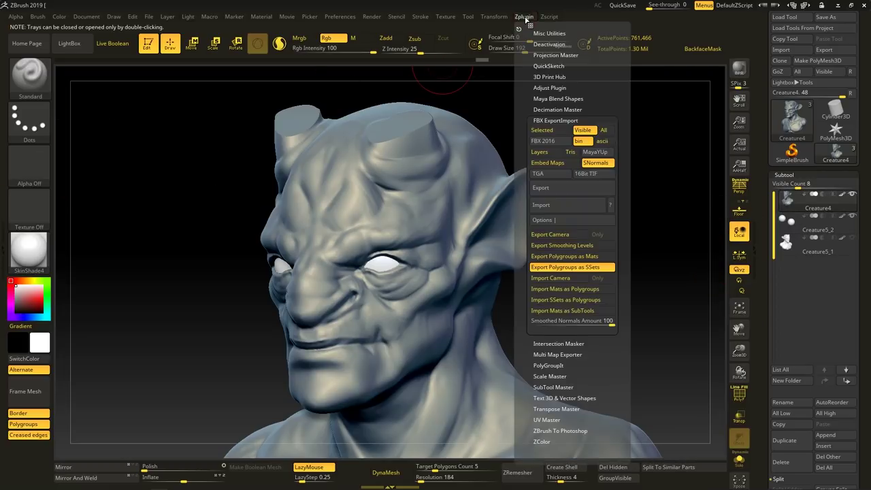
click(530, 25)
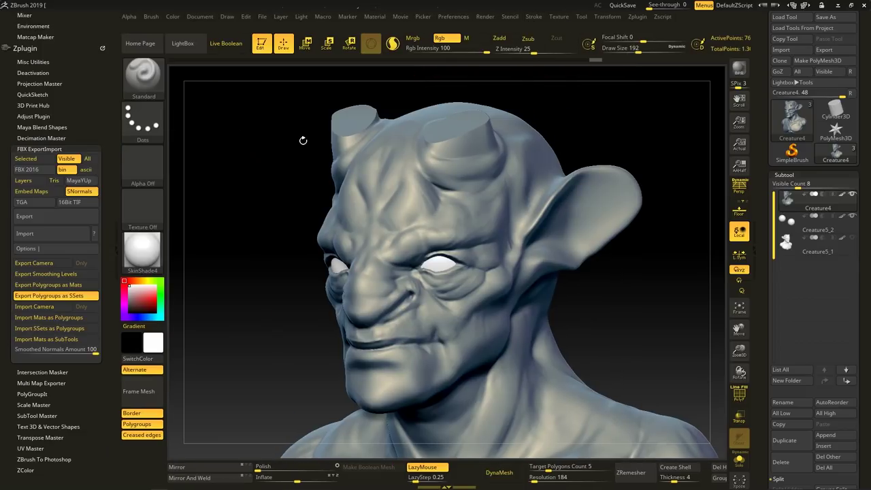
click(636, 19)
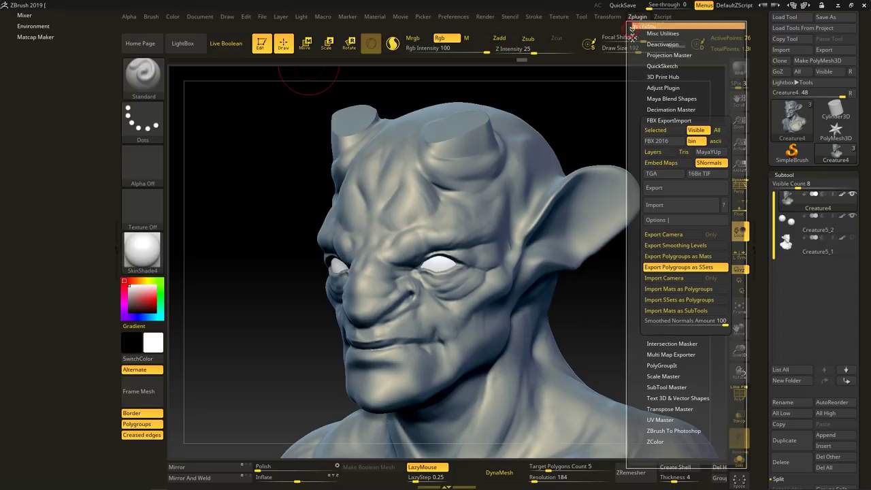
drag(188, 136, 19, 77)
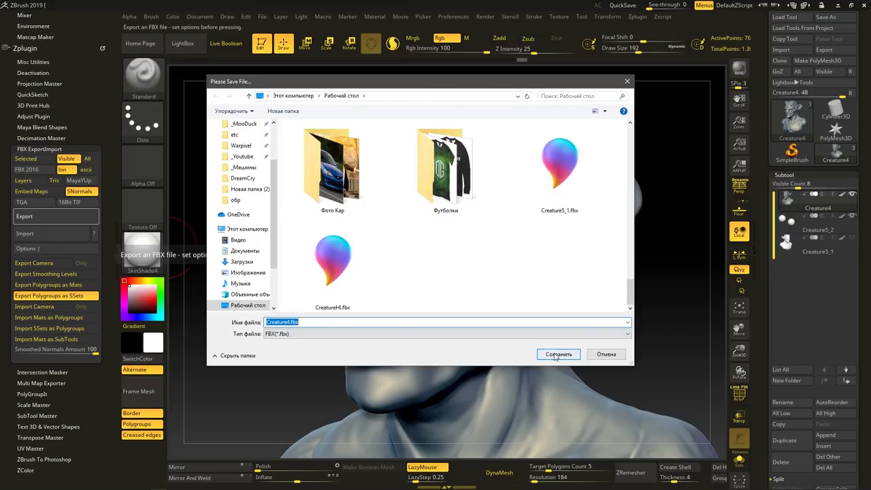
click(558, 355)
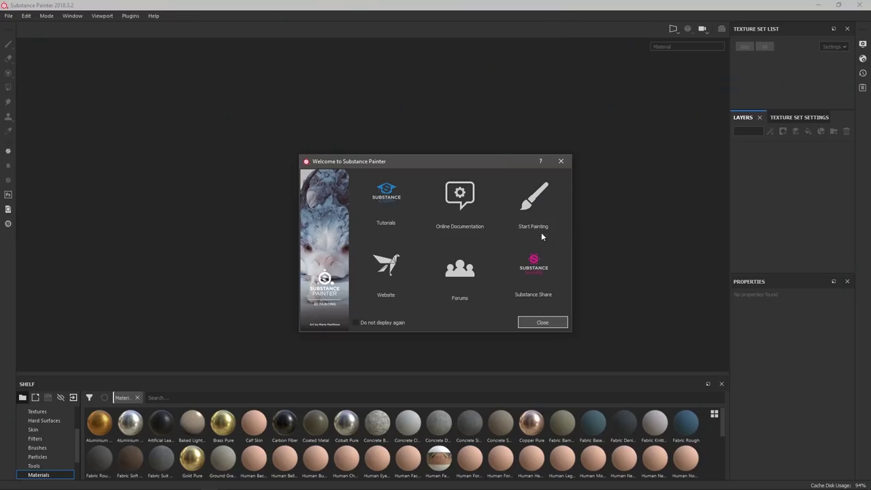
Switch to Substance Painter, dismiss the welcome window and open the setup for a new project.
click(543, 322)
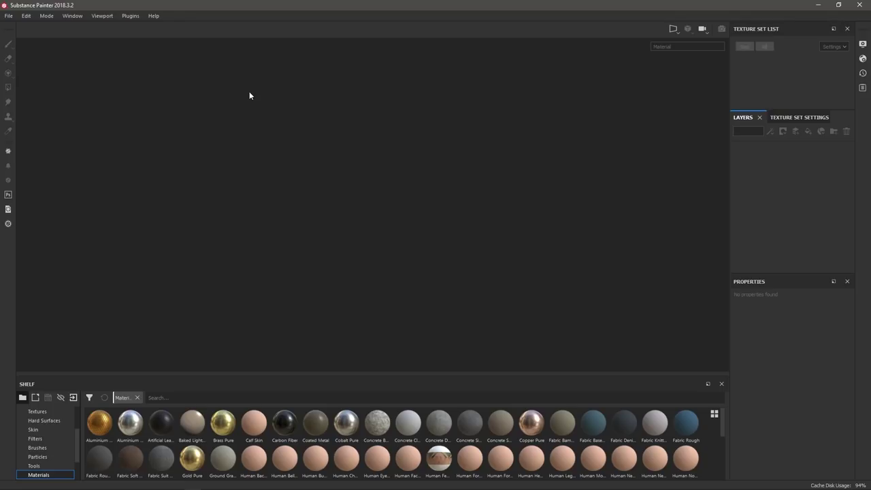
key(ctrl+n)
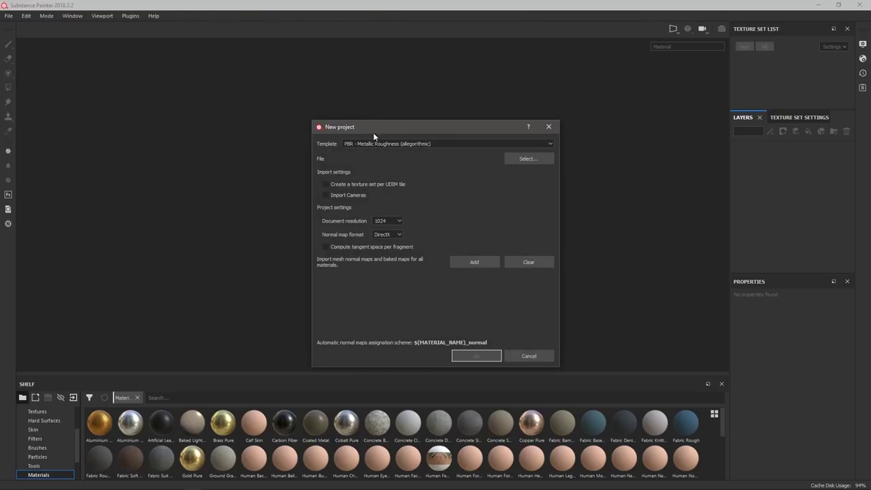
key(Escape)
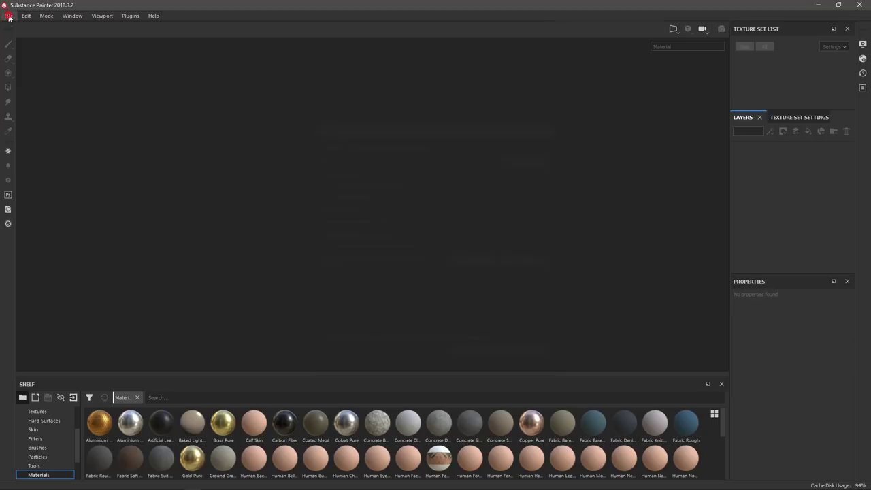
click(8, 16)
click(27, 27)
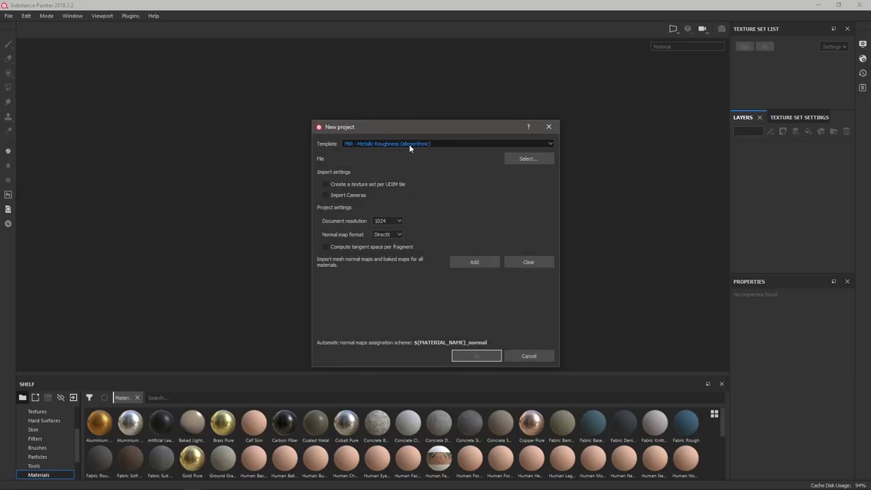
Keep the PBR - Metallic Roughness (allegorithmic) template and load Creature5_1.fbx from the desktop as the project mesh.
click(411, 143)
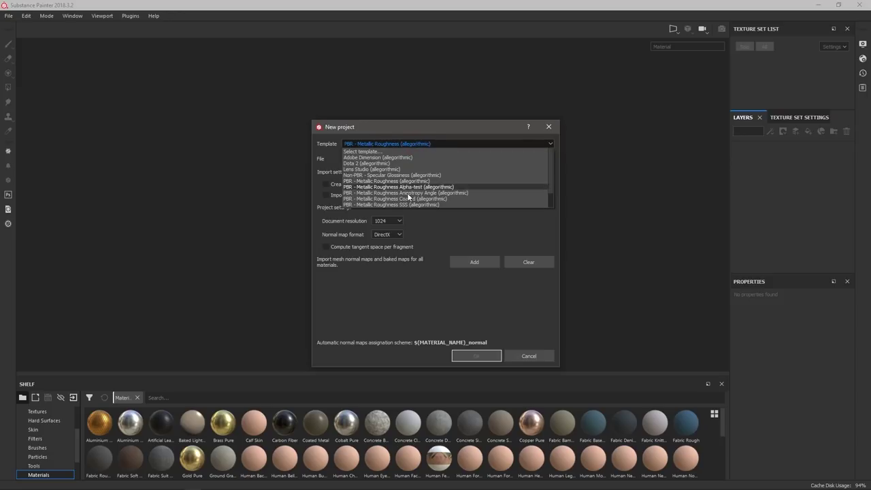
scroll(458, 192, down, 1)
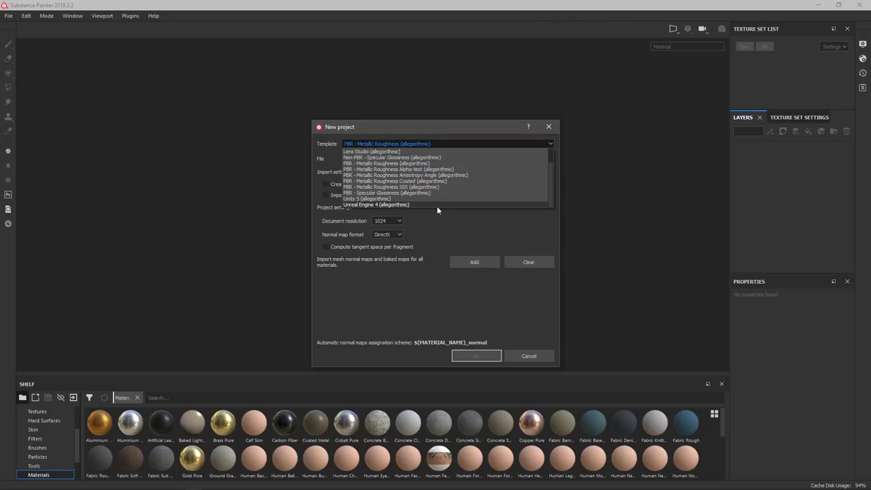
scroll(441, 194, up, 3)
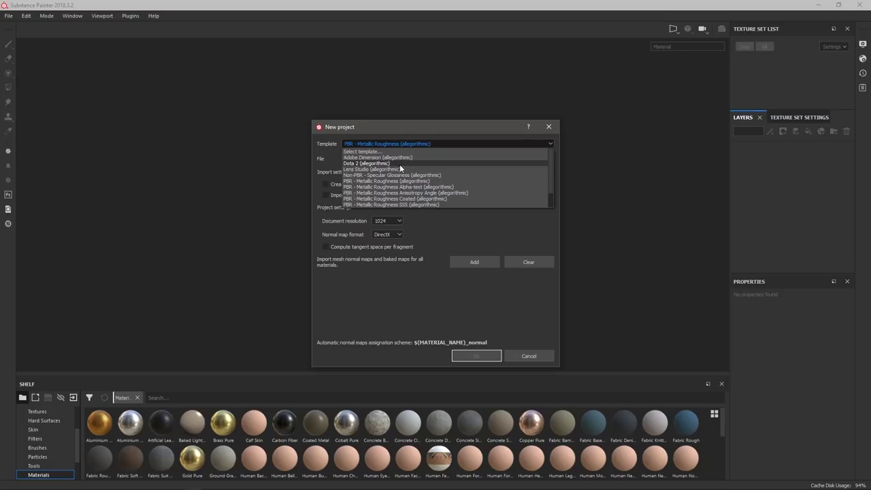
click(429, 145)
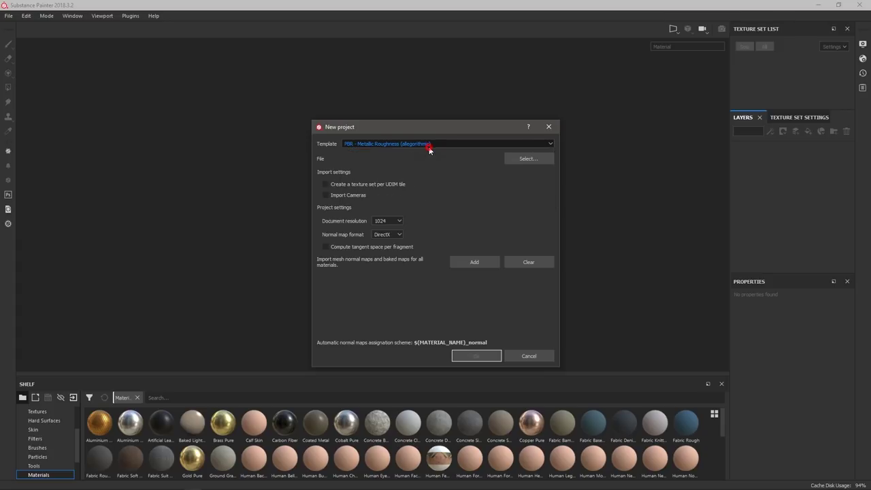
click(526, 158)
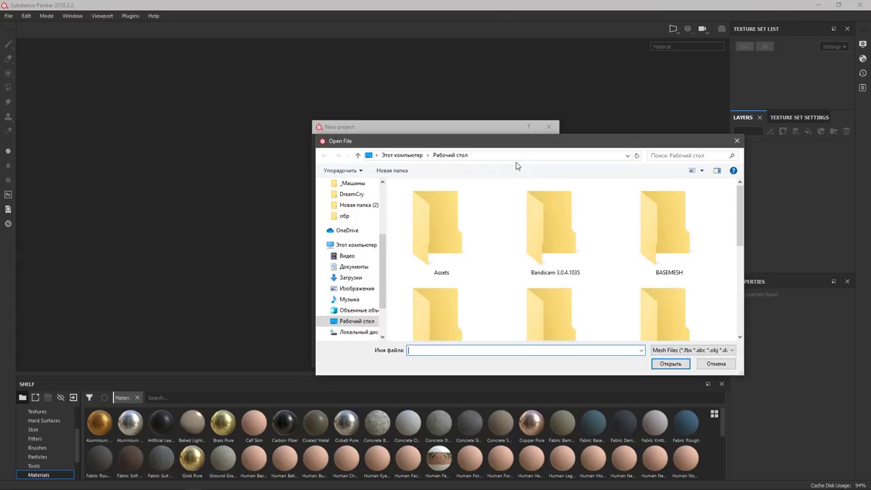
double_click(445, 280)
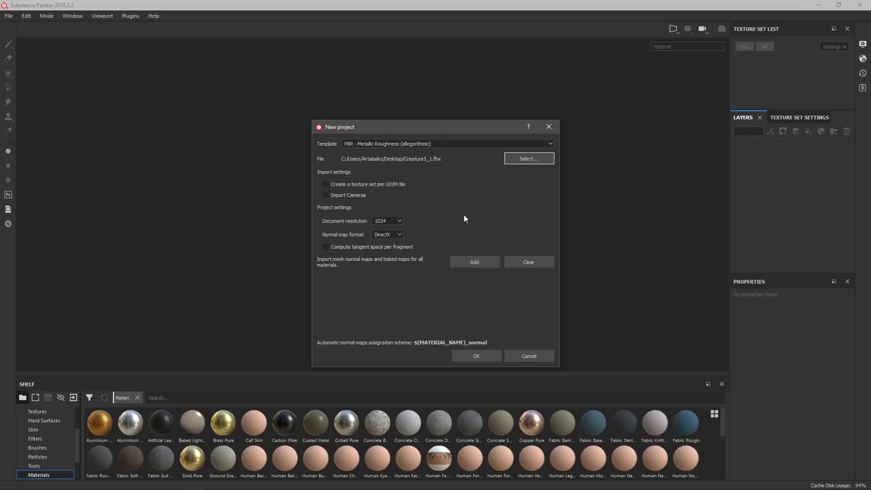
Set the document resolution to 2048 with the DirectX normal format kept, and create the project.
click(400, 220)
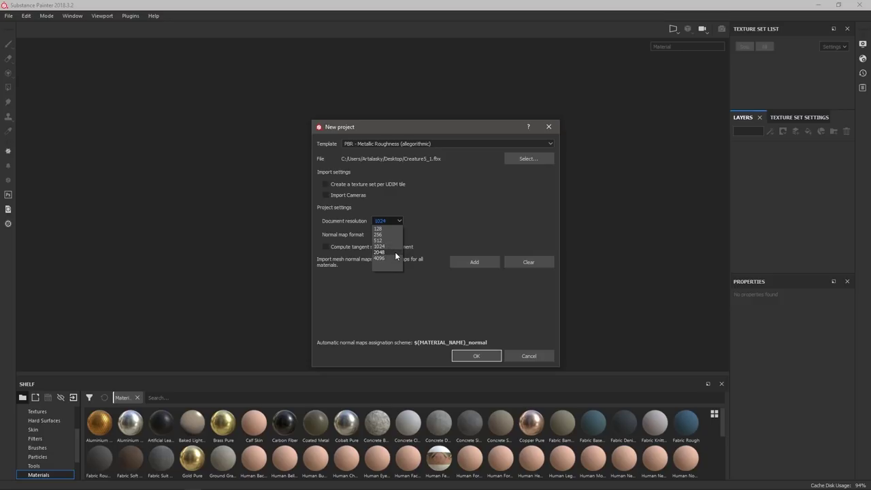
click(394, 252)
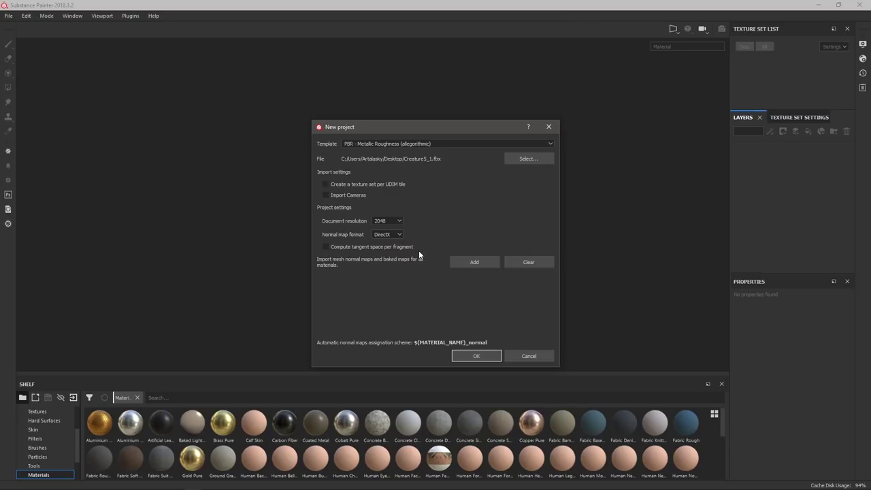
click(401, 221)
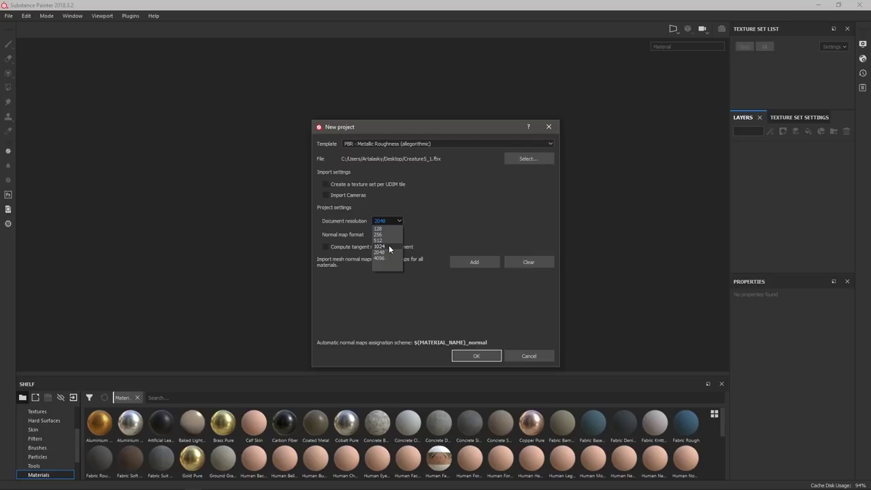
click(459, 216)
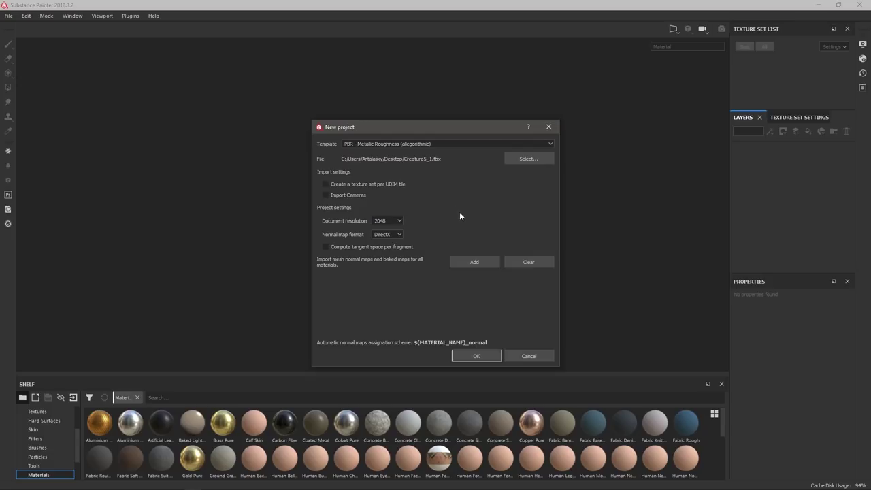
click(485, 357)
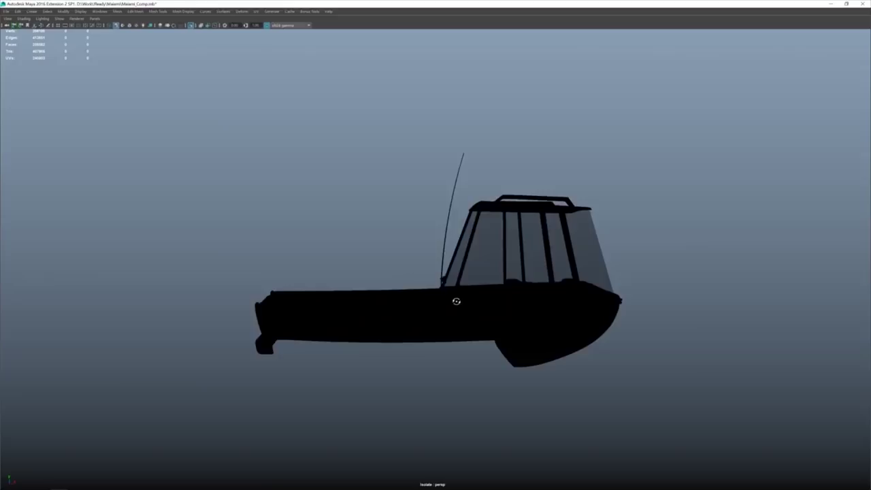
alt+drag(456, 301, 479, 311)
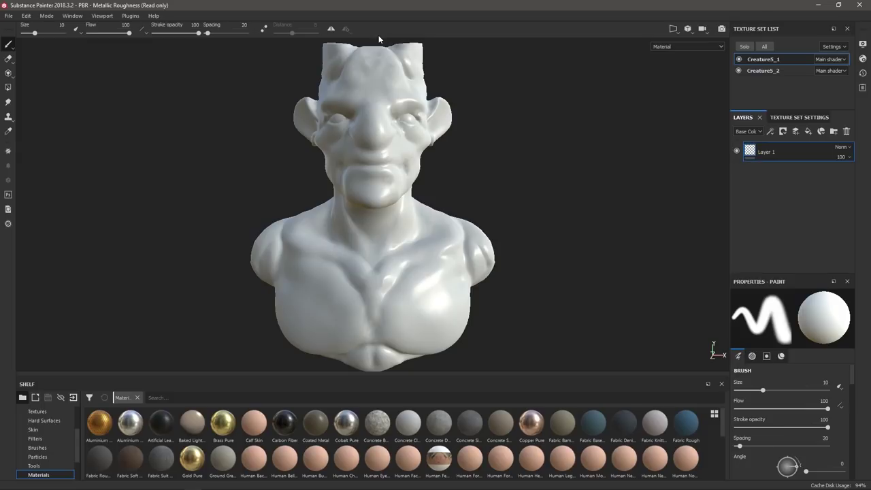
right_click(532, 160)
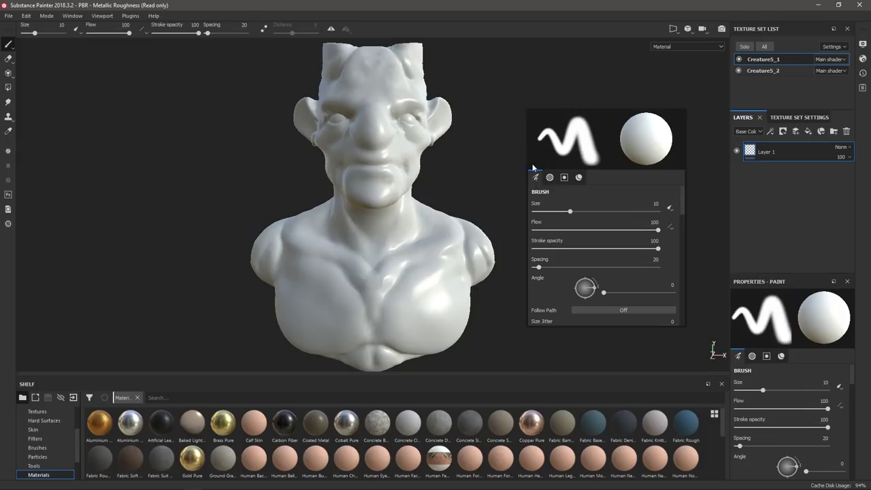
click(498, 131)
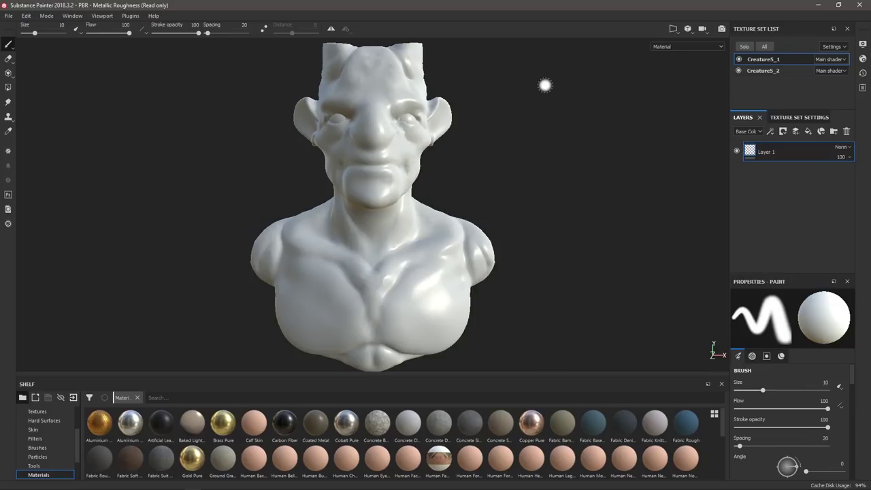
Orbit the bust and rotate the environment lighting around it to examine the shading of its forms.
alt+drag(498, 77, 572, 129)
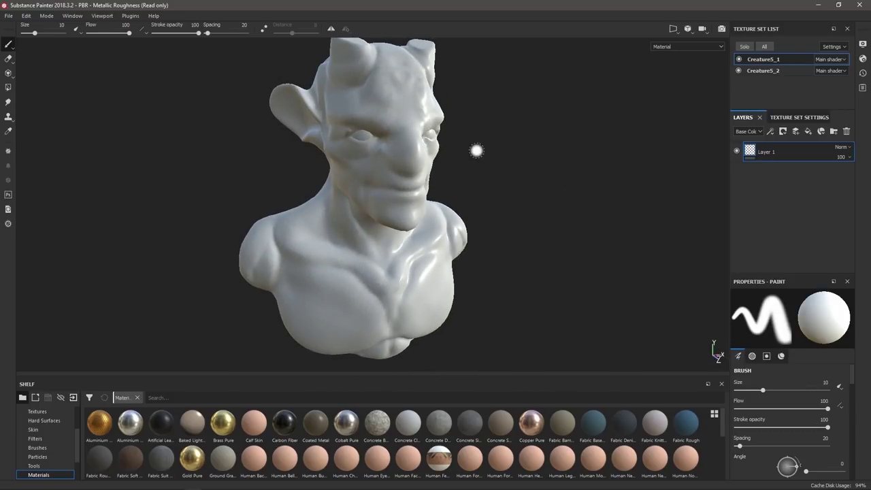
mouse_move(536, 163)
shift+right_down()
mouse_move(358, 163)
mouse_move(311, 173)
mouse_move(347, 183)
mouse_move(324, 191)
shift+right_up()
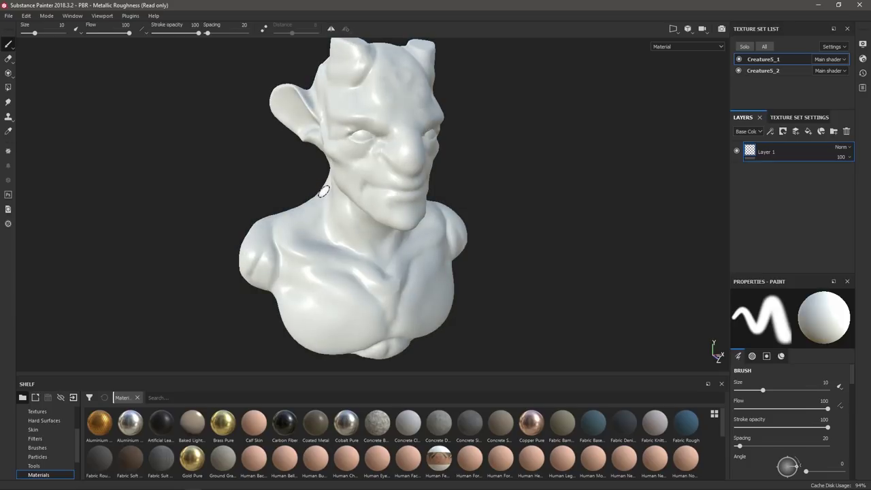
mouse_move(539, 153)
shift+right_down()
mouse_move(487, 152)
mouse_move(501, 171)
mouse_move(516, 168)
shift+right_up()
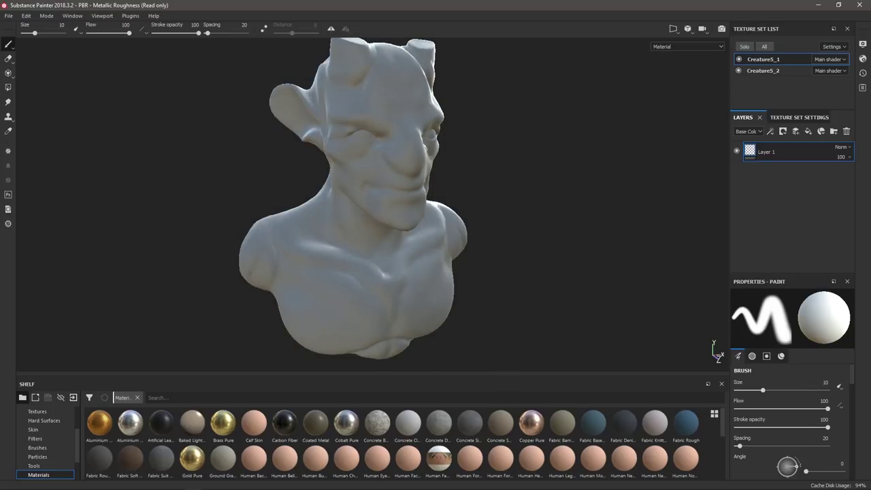
mouse_move(495, 163)
alt+mouse_down()
mouse_move(463, 169)
mouse_move(142, 146)
mouse_move(4, 146)
mouse_move(509, 169)
alt+mouse_up()
mouse_move(627, 184)
shift+right_down()
mouse_move(514, 173)
mouse_move(578, 175)
mouse_move(548, 181)
shift+right_up()
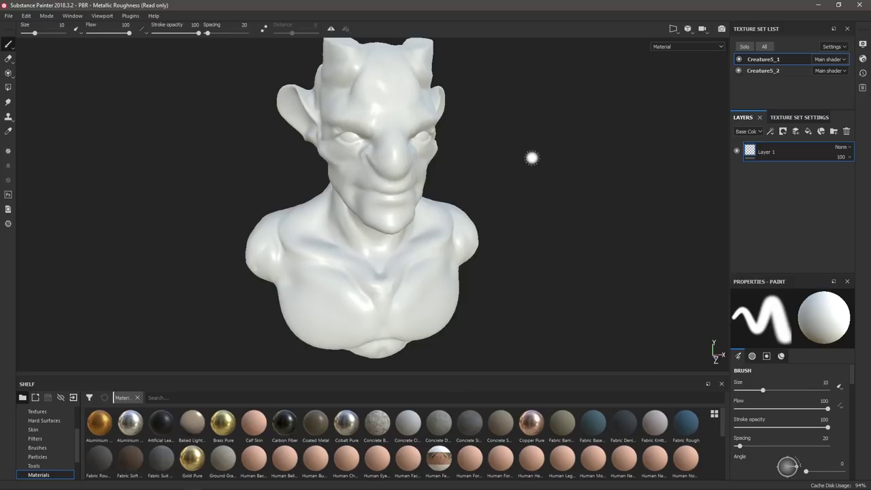
mouse_move(542, 132)
shift+right_down()
mouse_move(523, 136)
mouse_move(586, 144)
mouse_move(430, 168)
mouse_move(291, 172)
mouse_move(217, 225)
shift+right_up()
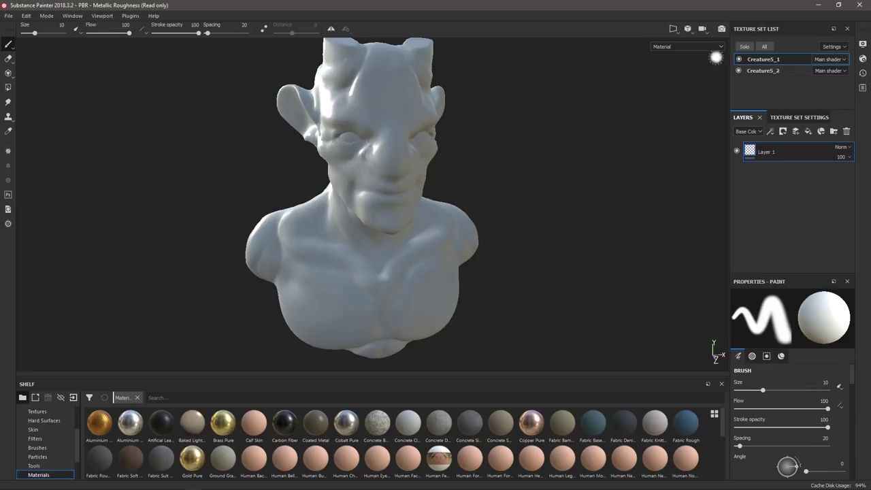
shift+right_drag(558, 118, 589, 134)
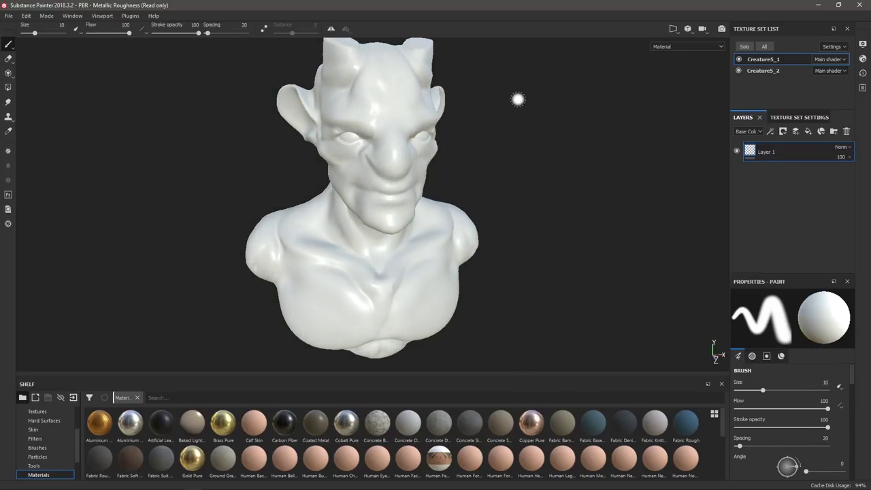
Enlarge the brush to size 36 and paint a test stroke across the upper chest of the bust.
ctrl+right_drag(486, 164, 508, 177)
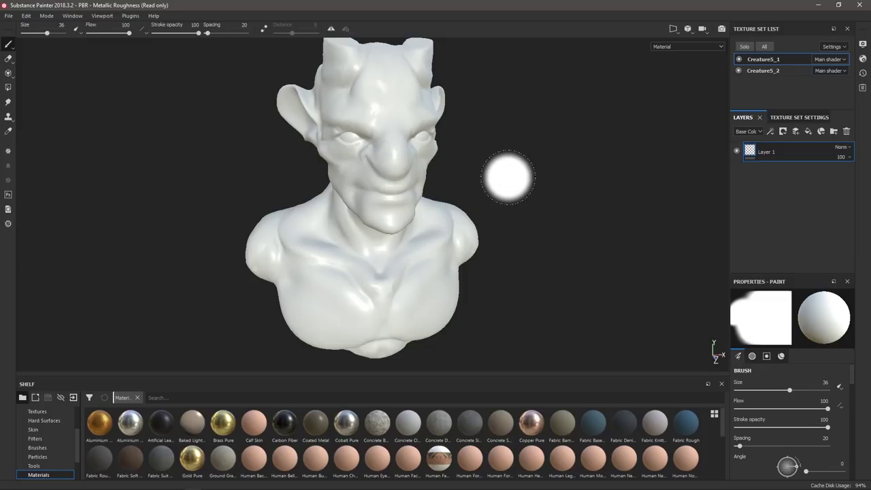
ctrl+right_drag(508, 177, 508, 177)
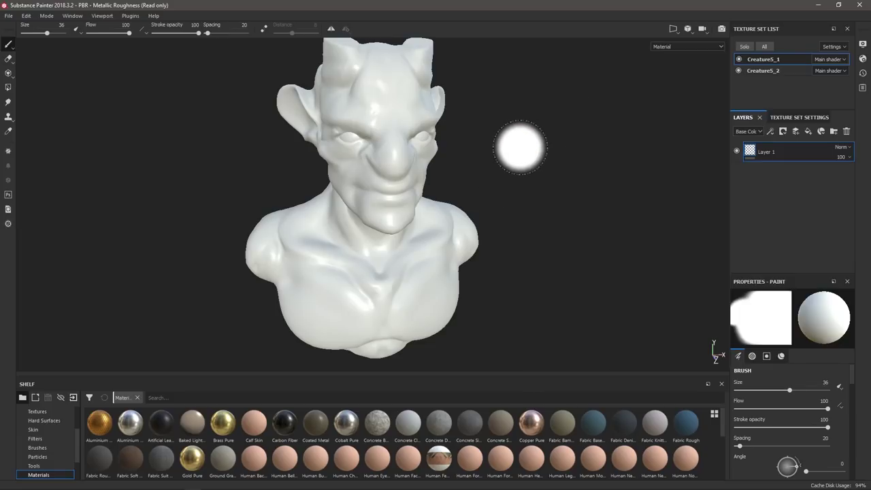
right_click(369, 156)
right_click(542, 124)
right_click(211, 128)
right_click(115, 167)
right_click(73, 284)
right_click(545, 254)
right_click(539, 125)
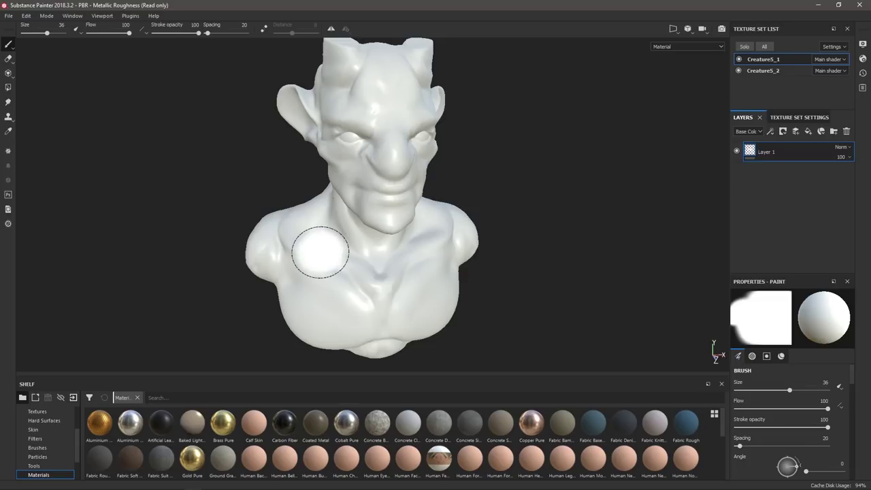
mouse_move(313, 252)
mouse_down()
mouse_move(394, 295)
mouse_move(389, 230)
mouse_move(399, 146)
mouse_move(375, 259)
mouse_up()
Turn the bust to a three-quarter view, rotate the environment lighting and reduce the brush size to 12.4.
mouse_move(568, 190)
alt+mouse_down()
mouse_move(555, 179)
mouse_move(452, 169)
mouse_move(589, 176)
mouse_move(536, 167)
alt+mouse_up()
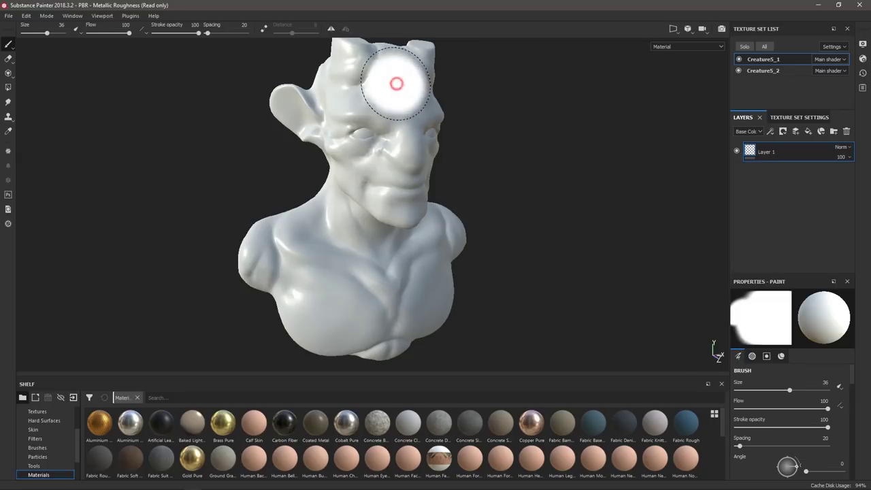
mouse_move(486, 136)
shift+right_down()
mouse_move(478, 171)
mouse_move(499, 174)
shift+right_up()
alt+right_drag(460, 154, 481, 136)
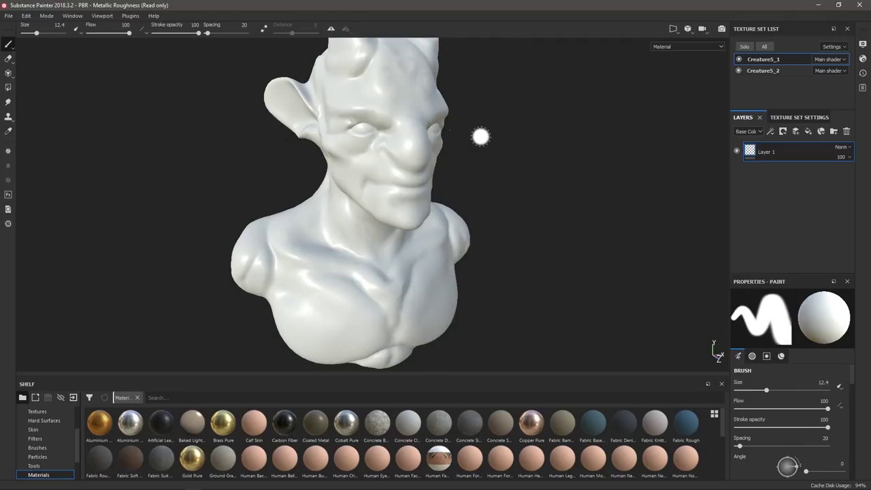
Paint connected straight strokes from the forehead to the near shoulder, the lower chest, the far shoulder and back to the forehead.
shift+click(266, 239)
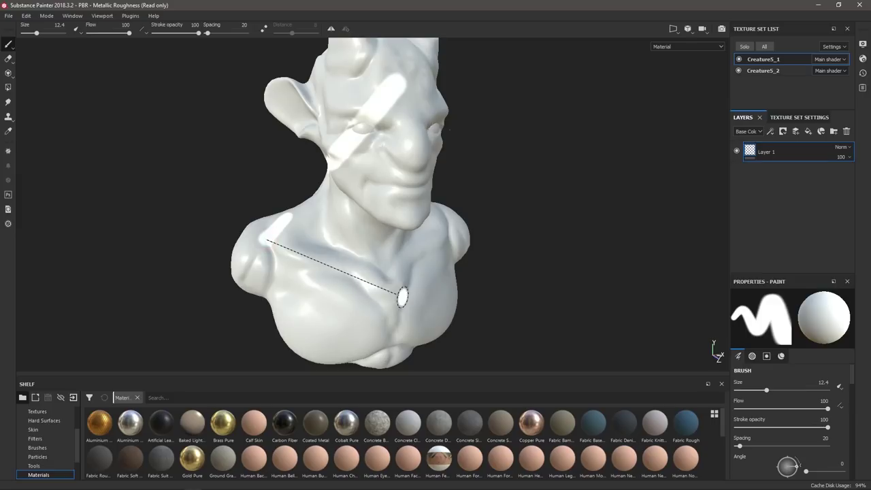
shift+click(417, 312)
shift+click(456, 233)
shift+click(403, 87)
right_click(478, 158)
mouse_move(525, 173)
alt+mouse_down()
mouse_move(271, 175)
mouse_move(424, 165)
mouse_move(609, 175)
mouse_move(796, 155)
mouse_move(760, 181)
mouse_move(601, 169)
mouse_move(471, 175)
alt+mouse_up()
Undo all of the straight strokes painted on the bust.
key(ctrl+z)
key(ctrl+z)
key(ctrl+z)
key(ctrl+z)
key(ctrl+z)
key(ctrl+z)
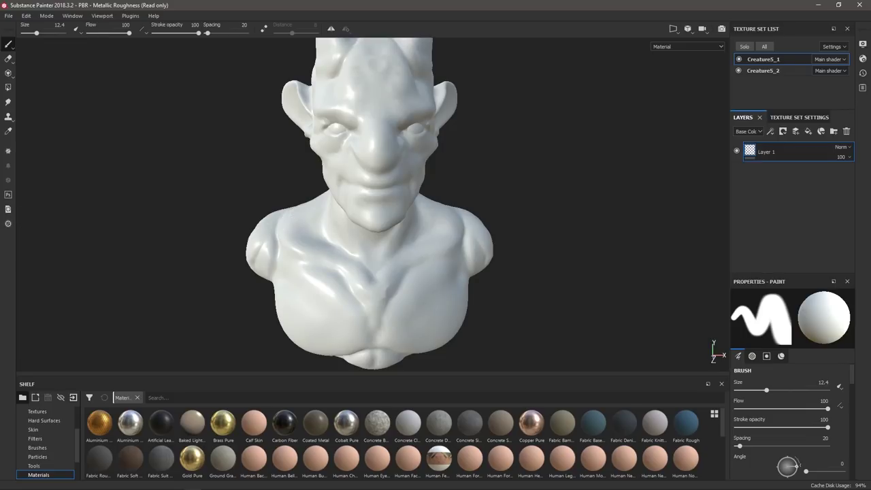
Paint a patch across the centre of the chest and remove it completely with the Eraser tool.
alt+right_drag(576, 238, 576, 200)
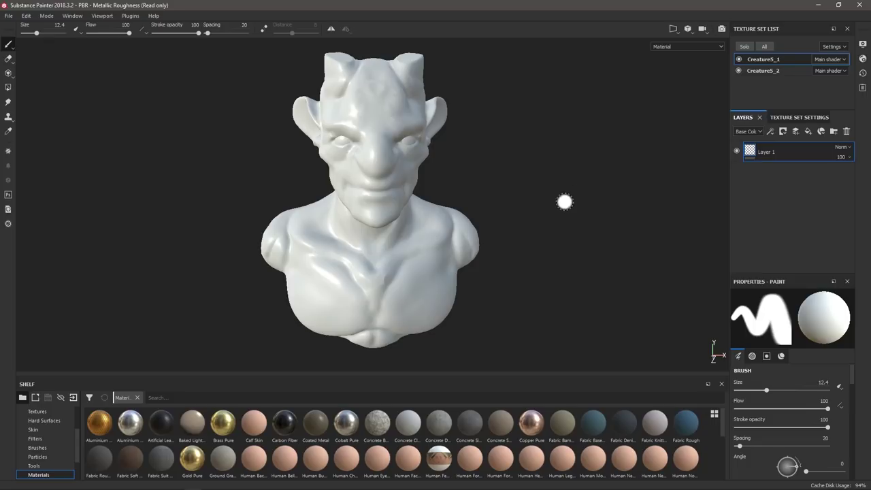
mouse_move(373, 259)
mouse_down()
mouse_move(363, 275)
mouse_move(398, 269)
mouse_move(350, 280)
mouse_up()
key(e)
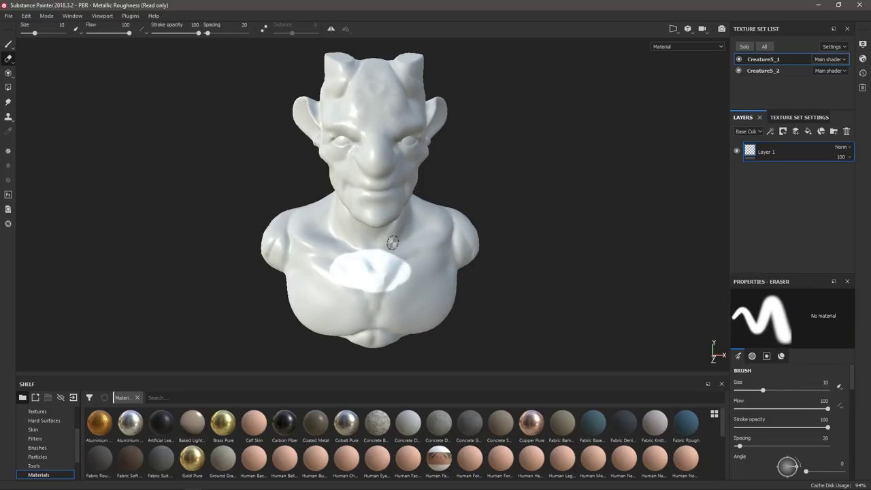
mouse_move(378, 250)
mouse_down()
mouse_move(368, 255)
mouse_move(361, 301)
mouse_move(381, 258)
mouse_move(370, 314)
mouse_move(400, 263)
mouse_move(405, 273)
mouse_move(366, 273)
mouse_move(332, 296)
mouse_move(343, 255)
mouse_up()
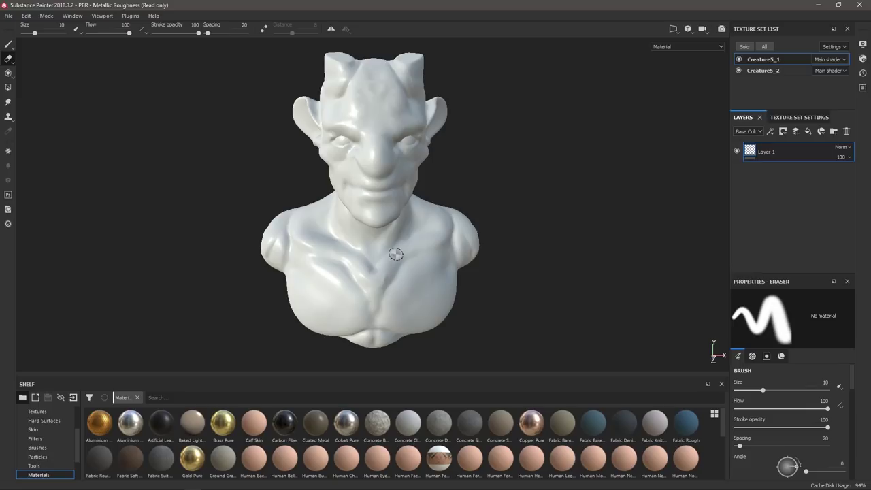
Paint diagonal strokes on the chest and erase parts of them, alternating between the Paint and Eraser tools.
key(1)
mouse_move(401, 280)
mouse_down()
mouse_move(370, 300)
mouse_move(416, 265)
mouse_move(359, 290)
mouse_up()
key(2)
key(1)
key(2)
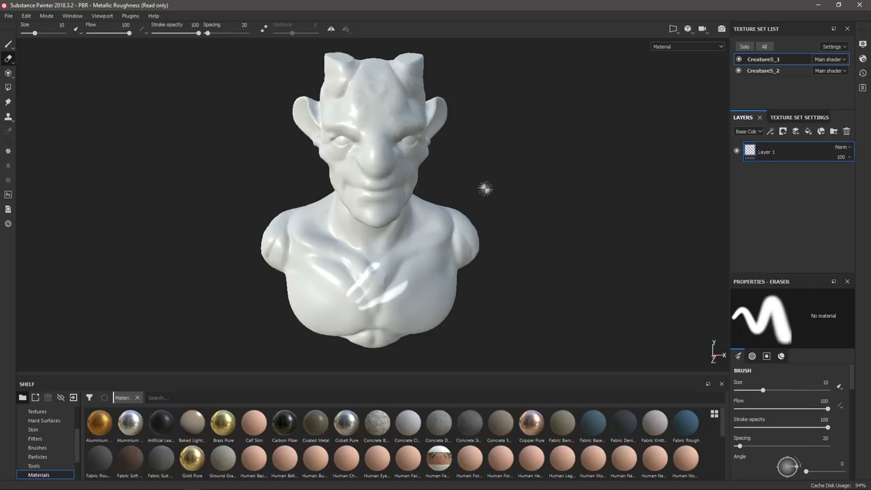
right_click(475, 181)
Cycle the bust's display through the mesh maps to World space normal and examine it while orbiting.
key(b)
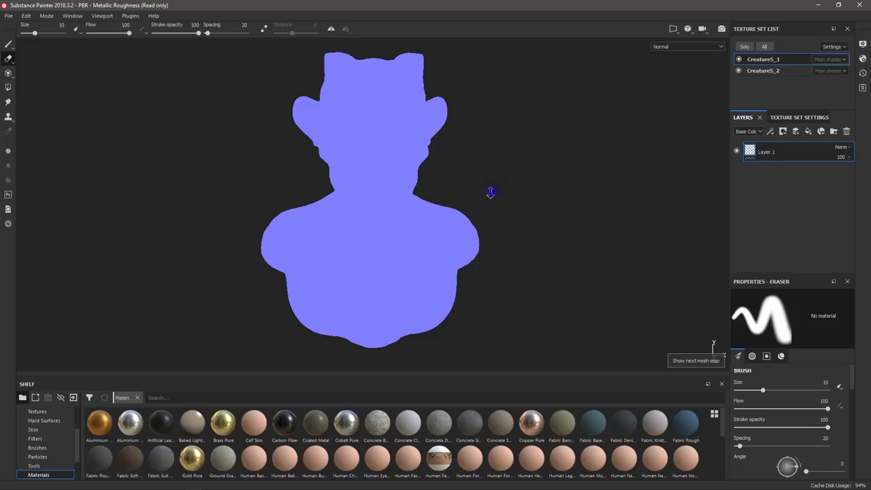
key(b)
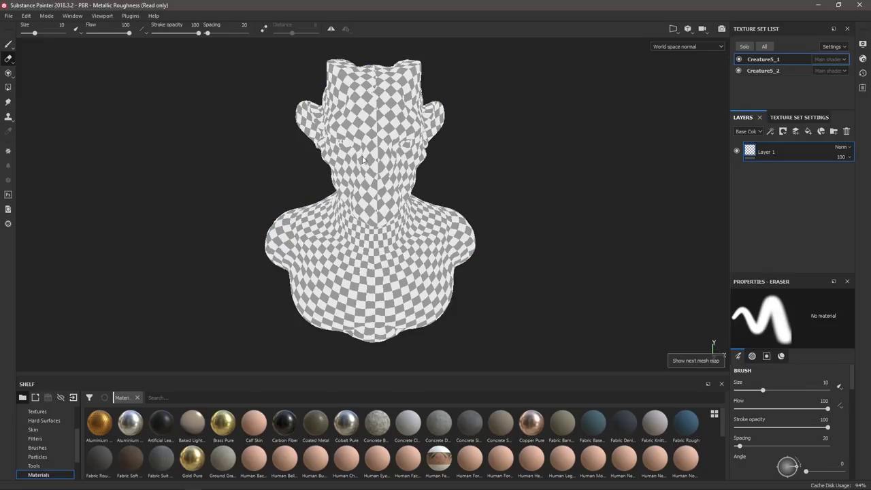
mouse_move(239, 207)
alt+right_down()
mouse_move(254, 222)
mouse_move(247, 214)
alt+right_up()
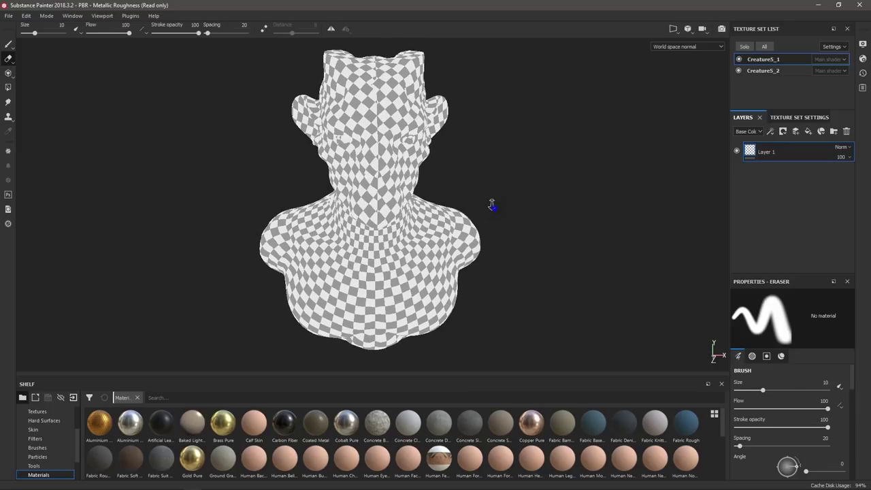
alt+drag(494, 207, 99, 253)
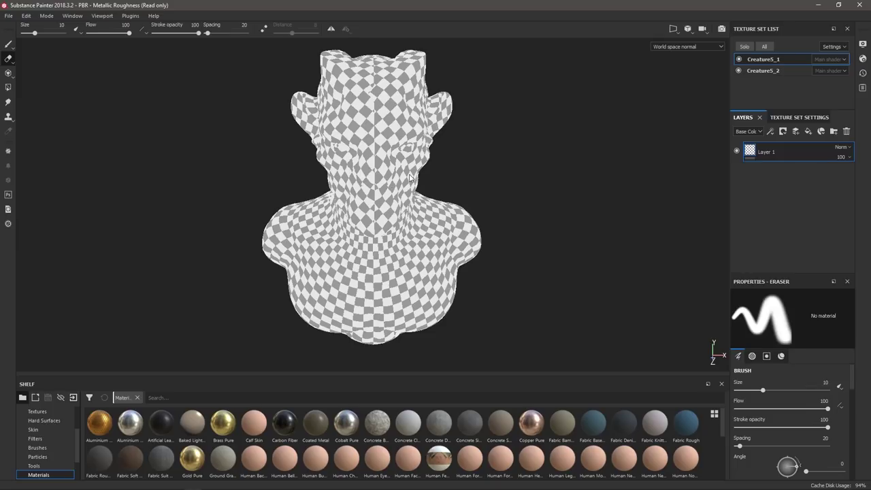
Show the Position mesh map on the bust and return the display to Material.
key(b)
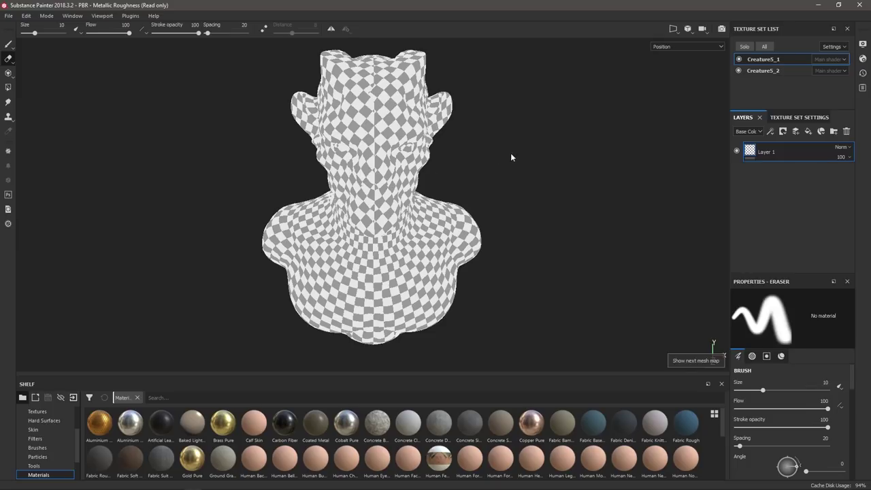
key(m)
right_click(470, 171)
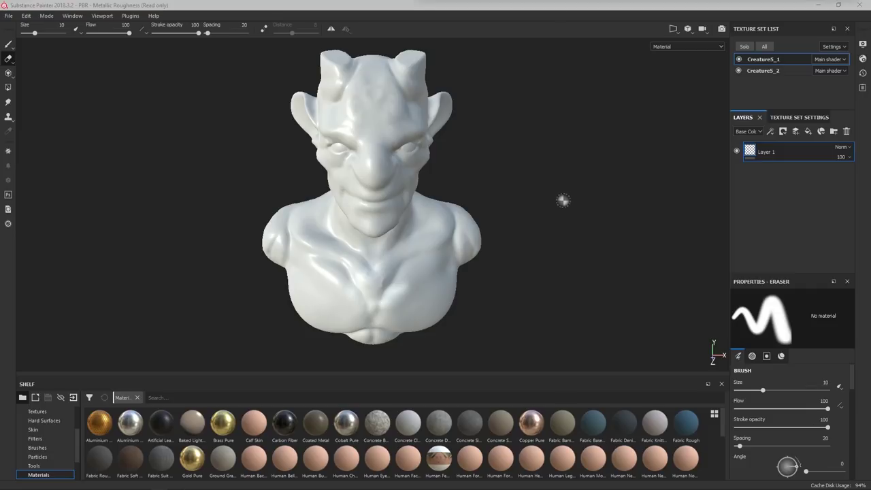
right_click(541, 202)
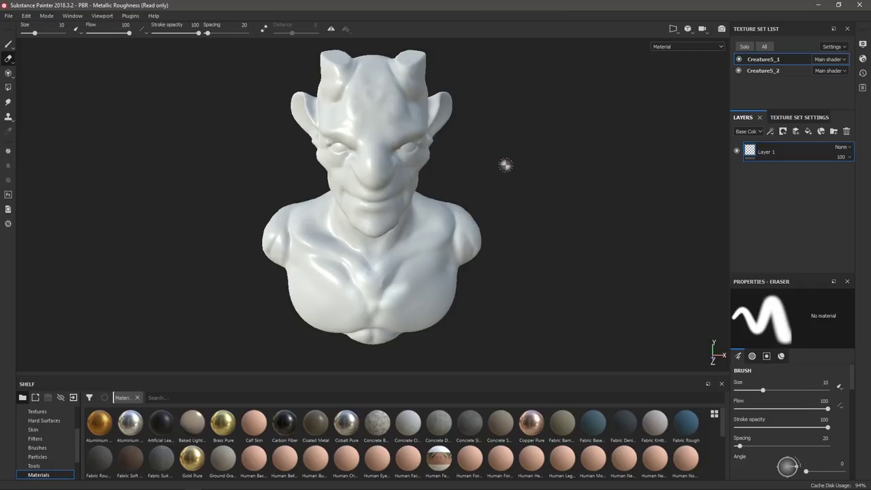
Activate the Projection tool and assign the Directional Noise 4 texture as its Base Color.
key(3)
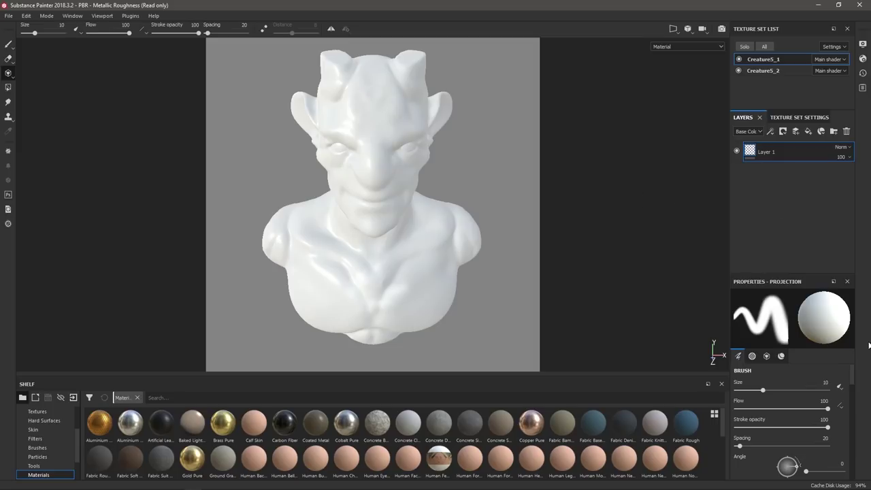
mouse_move(851, 378)
mouse_down()
mouse_move(853, 460)
mouse_move(848, 452)
mouse_up()
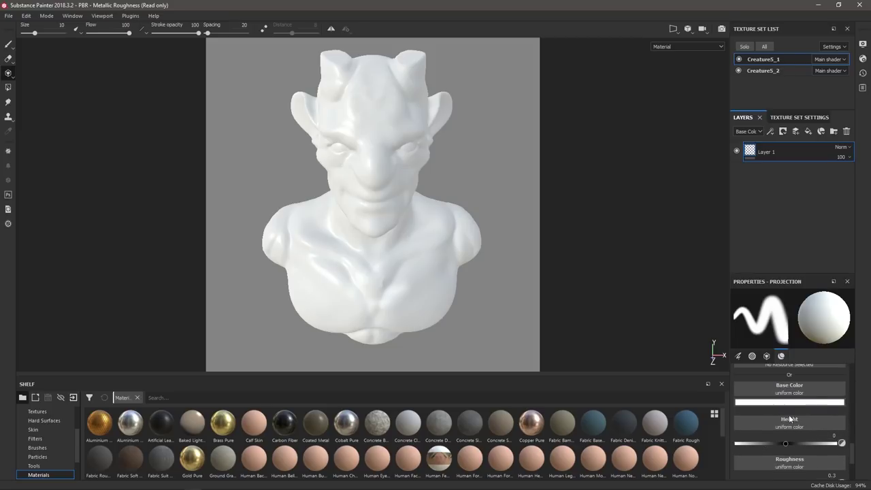
mouse_move(851, 452)
mouse_down()
mouse_move(863, 364)
mouse_move(863, 443)
mouse_up()
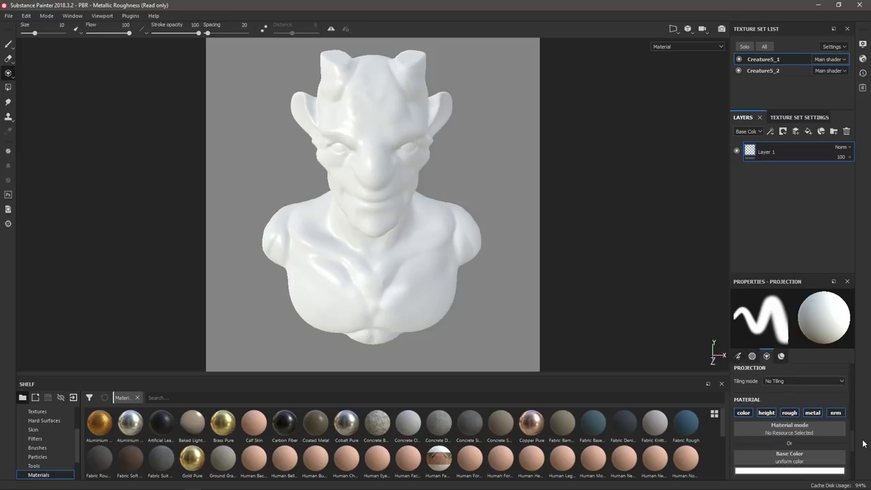
scroll(864, 444, down, 2)
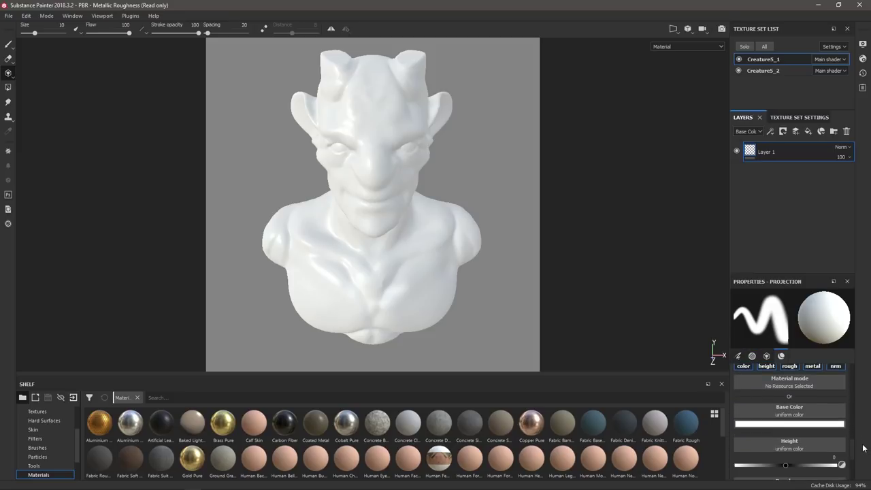
click(795, 413)
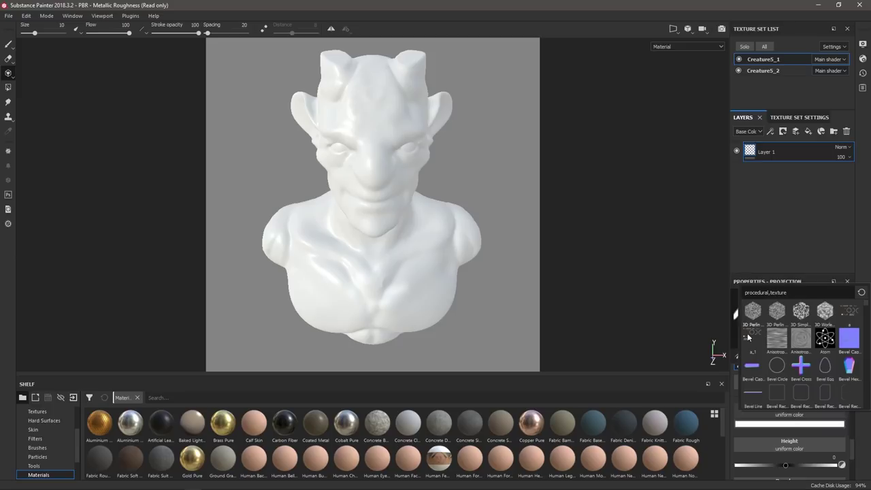
scroll(752, 341, down, 5)
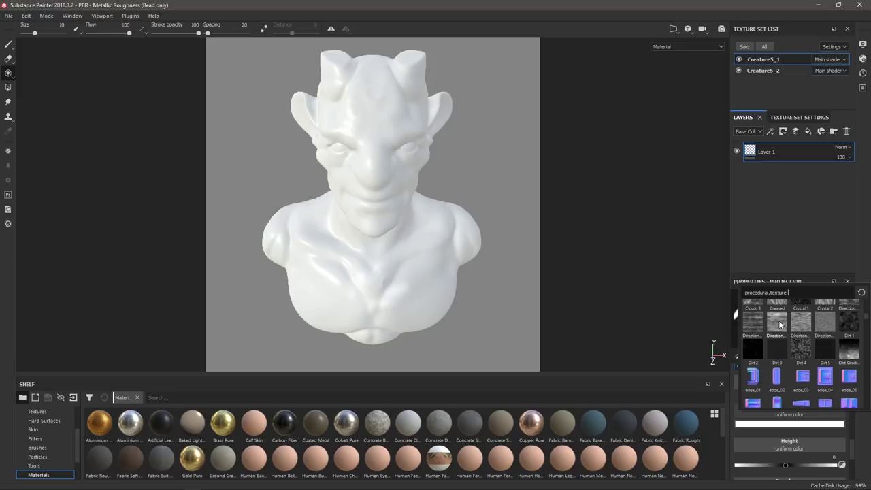
click(802, 326)
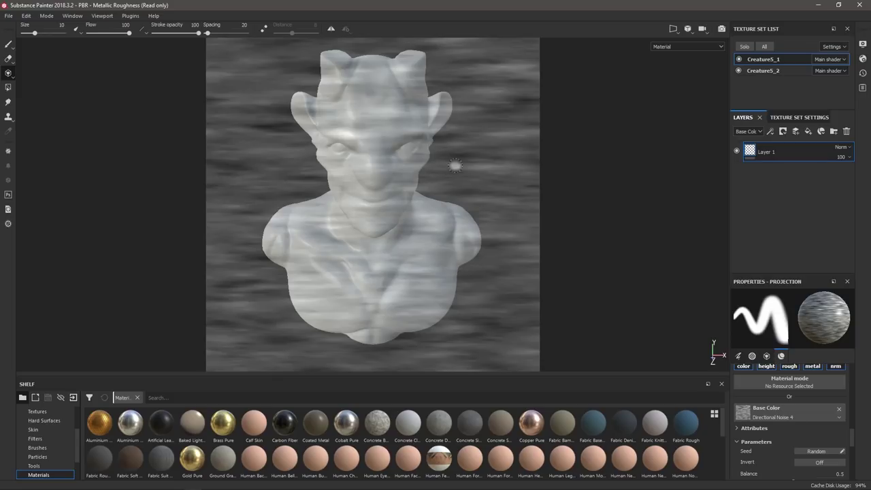
Project the noise texture onto the chest and shoulder from several view angles, setting the brush size to 12.85.
mouse_move(324, 261)
mouse_down()
mouse_move(334, 246)
mouse_move(407, 237)
mouse_move(284, 230)
mouse_move(415, 250)
mouse_move(437, 270)
mouse_move(453, 268)
mouse_up()
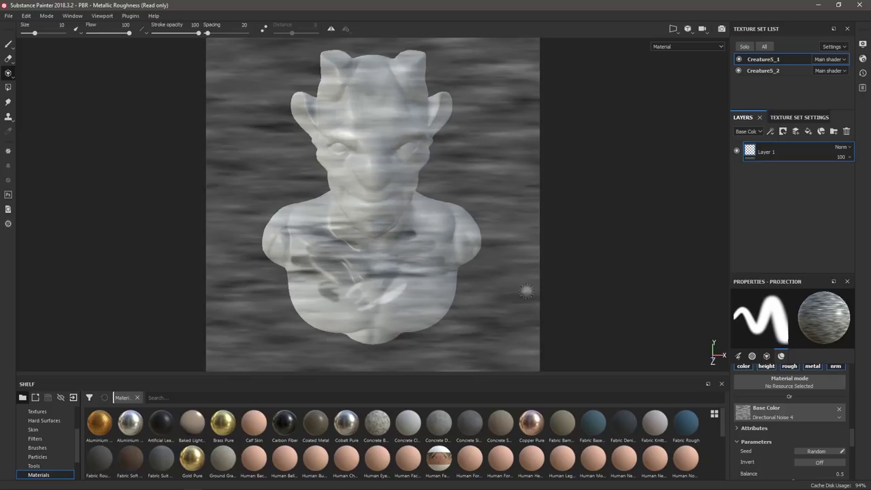
right_click(596, 258)
mouse_move(556, 210)
ctrl+right_down()
mouse_move(566, 211)
mouse_move(563, 224)
ctrl+right_up()
mouse_move(544, 208)
alt+mouse_down()
mouse_move(577, 218)
mouse_move(742, 183)
mouse_move(837, 181)
alt+mouse_up()
mouse_move(300, 274)
mouse_down()
mouse_move(320, 278)
mouse_move(262, 266)
mouse_move(279, 235)
mouse_move(293, 279)
mouse_move(351, 294)
mouse_move(334, 250)
mouse_move(393, 258)
mouse_move(330, 219)
mouse_move(297, 230)
mouse_up()
alt+drag(527, 248, 385, 228)
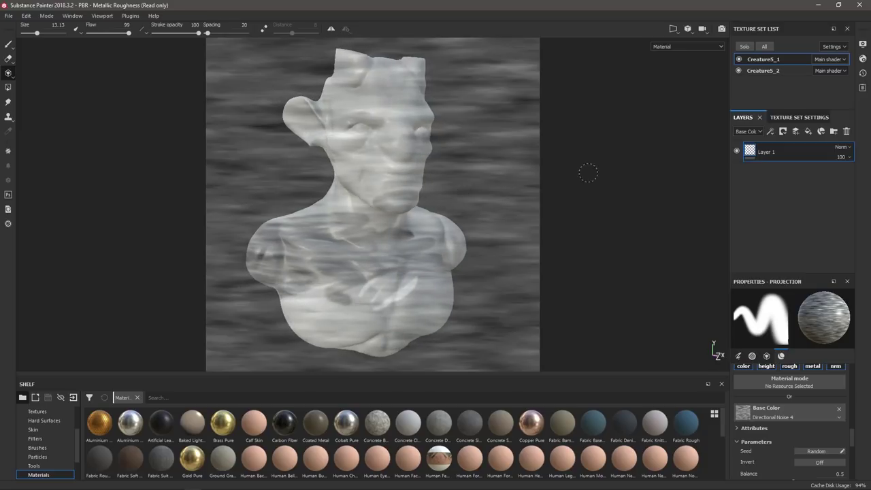
alt+drag(586, 179, 545, 181)
ctrl+right_drag(556, 177, 494, 173)
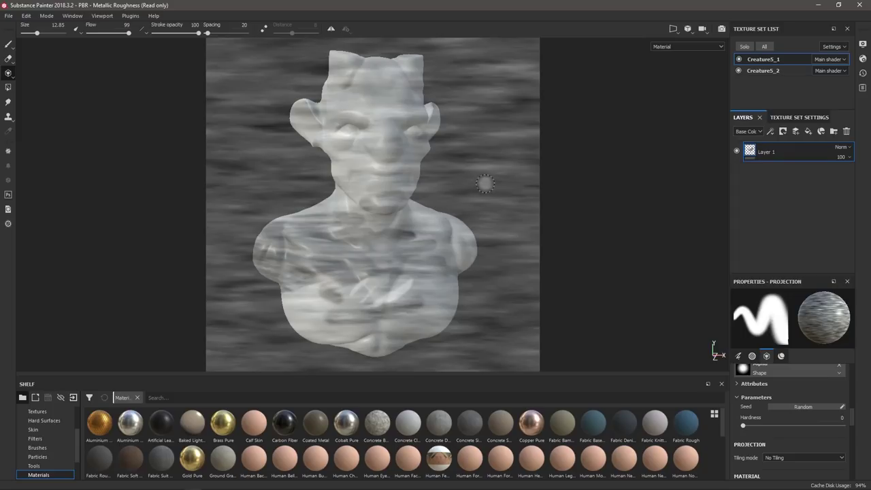
Rotate the projected noise stencil to vertical with snapping, then freely, and bring it back to horizontal.
key(shift+s)
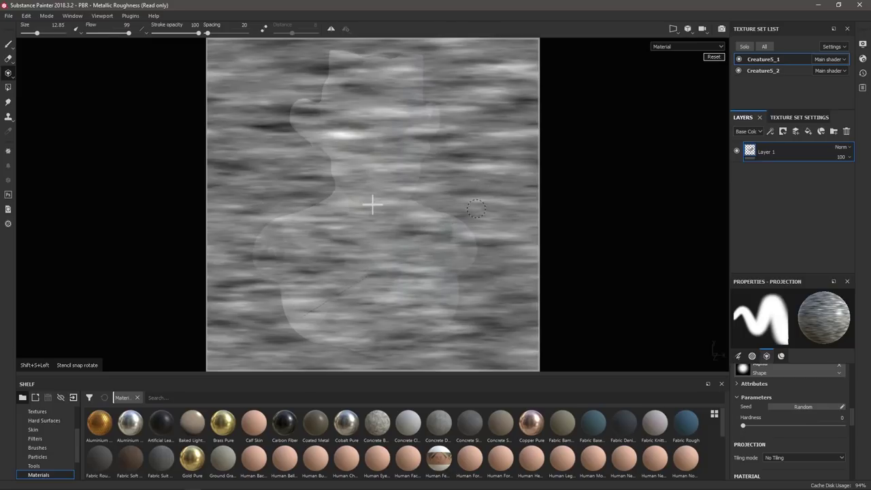
shift+drag(480, 194, 529, 166)
shift+drag(464, 308, 332, 100)
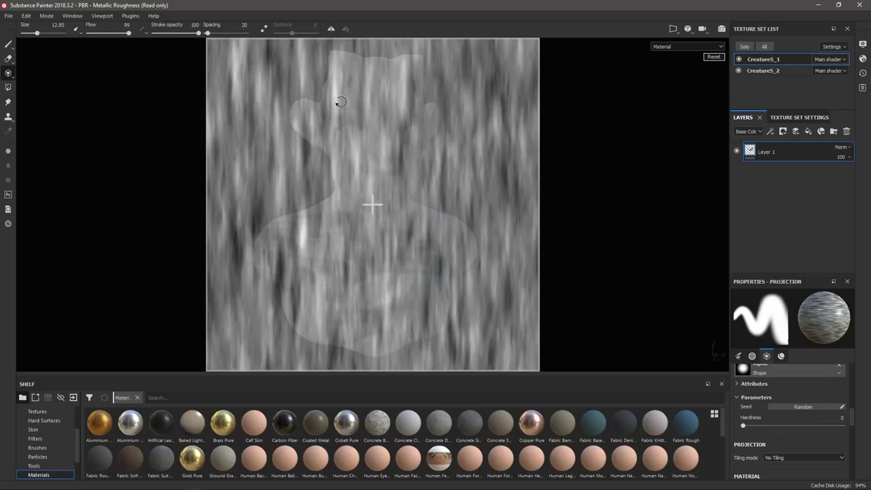
shift+drag(392, 114, 524, 204)
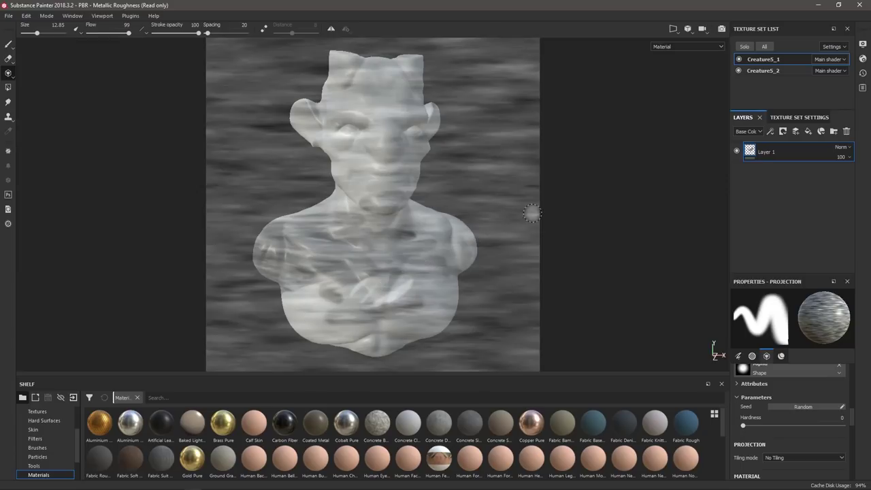
click(337, 229)
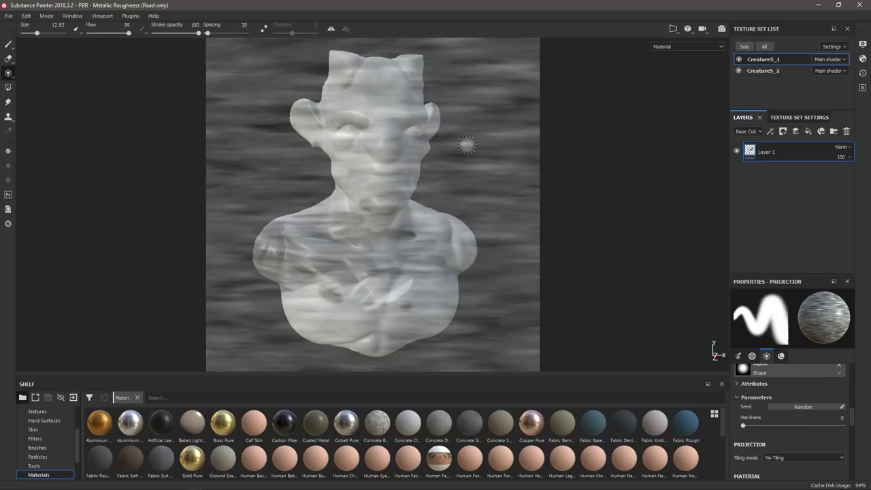
key(s)
drag(460, 144, 504, 215)
key(s)
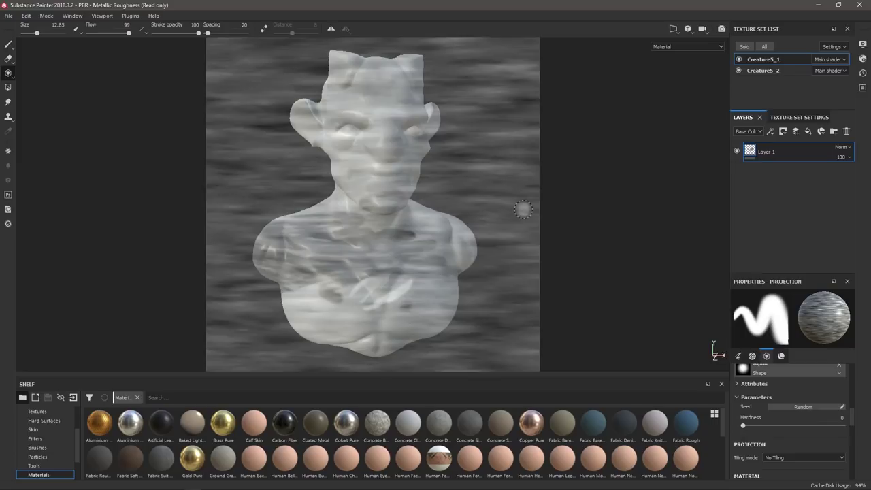
Scale the noise stencil down slightly and shift it sideways so it no longer covers one shoulder.
key(s)
mouse_move(499, 165)
right_down()
mouse_move(525, 185)
mouse_move(506, 192)
mouse_move(453, 82)
mouse_move(472, 182)
mouse_move(442, 154)
mouse_move(465, 174)
right_up()
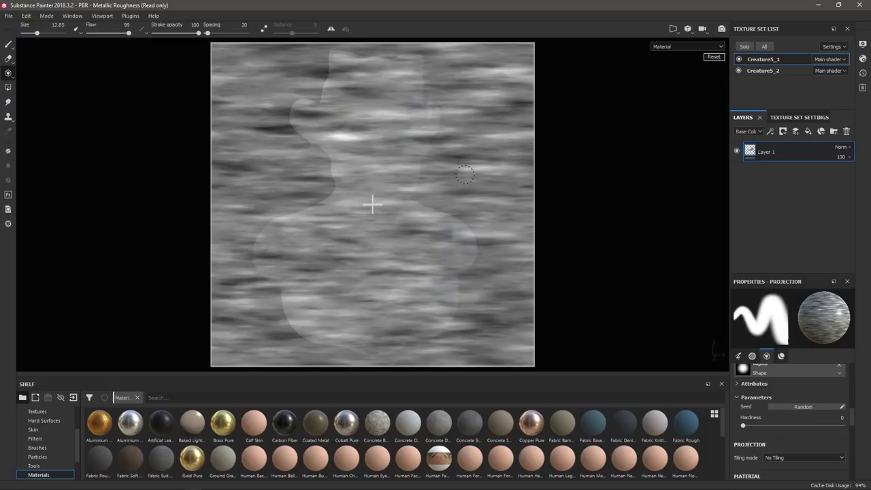
mouse_move(452, 194)
middle_down()
mouse_move(335, 211)
mouse_move(234, 204)
mouse_move(647, 203)
mouse_move(386, 197)
middle_up()
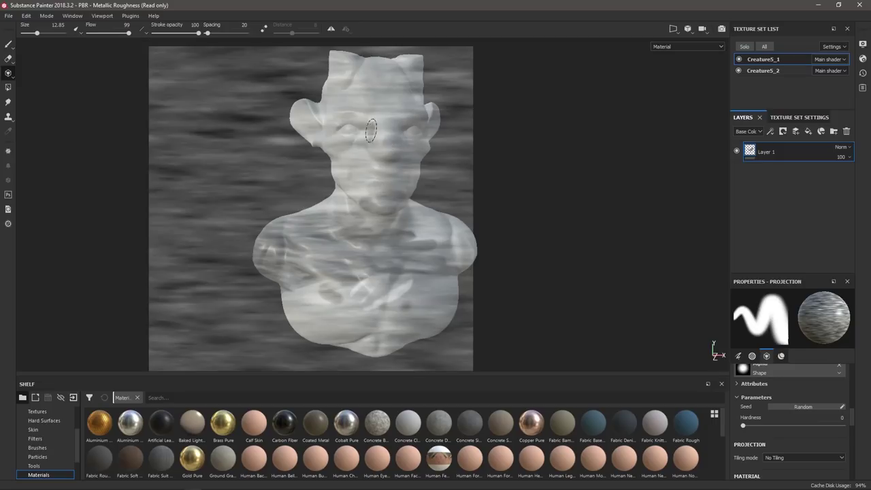
Undo the noise strokes projected onto the bust.
key(ctrl+z)
key(ctrl+z)
key(ctrl+z)
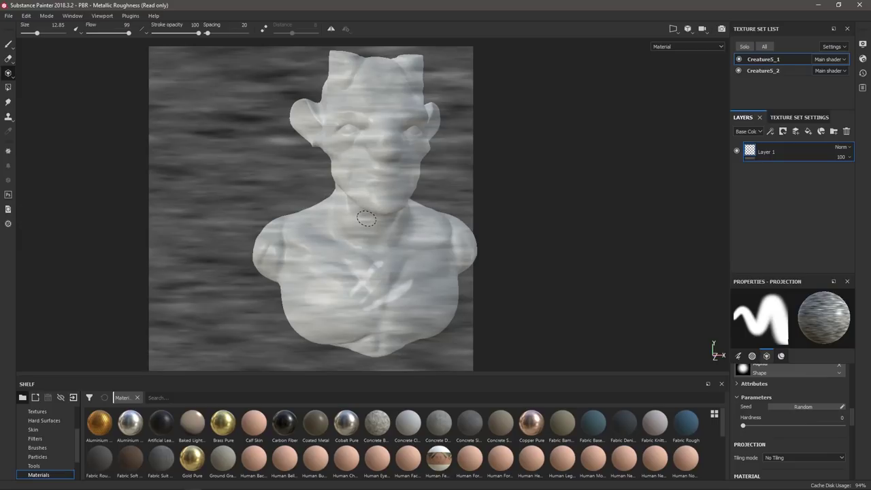
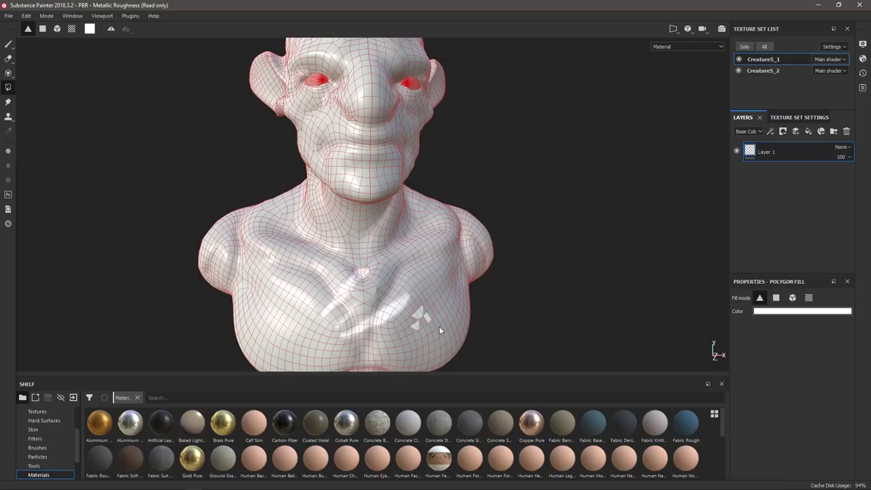
Fill white quads on both sides of the chest with Polygon Fill in quad mode.
click(777, 298)
drag(458, 308, 421, 294)
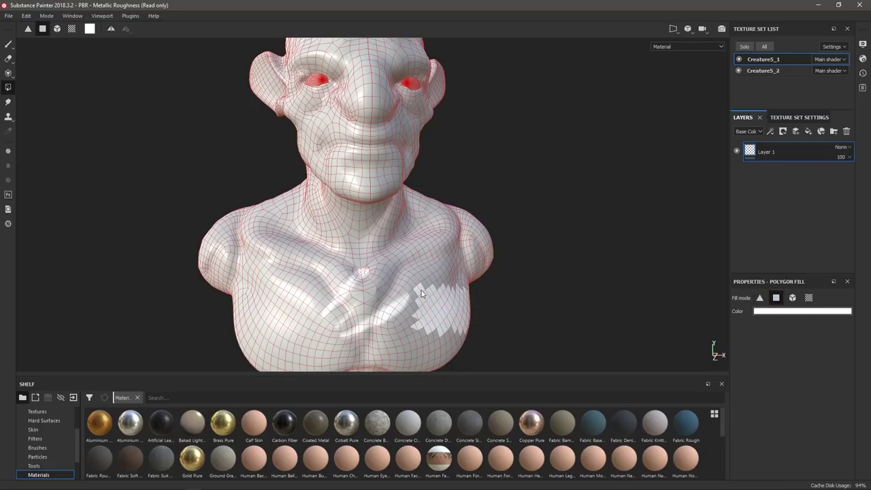
click(293, 308)
click(297, 307)
mouse_move(297, 308)
mouse_down()
mouse_move(307, 290)
mouse_move(326, 295)
mouse_up()
Switch Polygon Fill to mesh mode and fill the whole body mesh with white.
click(793, 297)
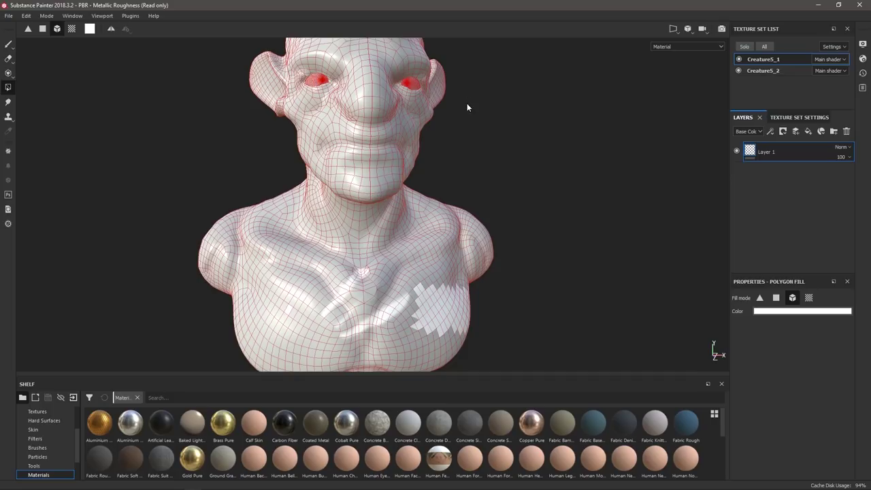
scroll(468, 104, down, 3)
scroll(471, 110, up, 8)
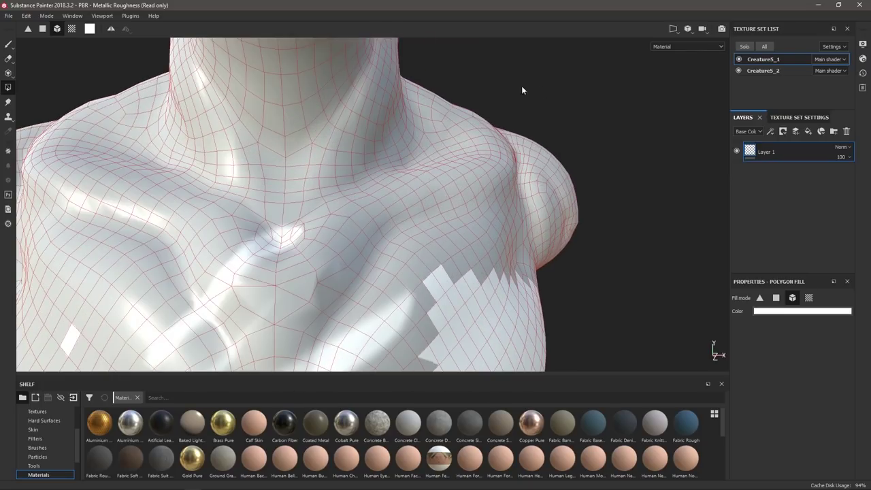
middle_drag(522, 90, 545, 335)
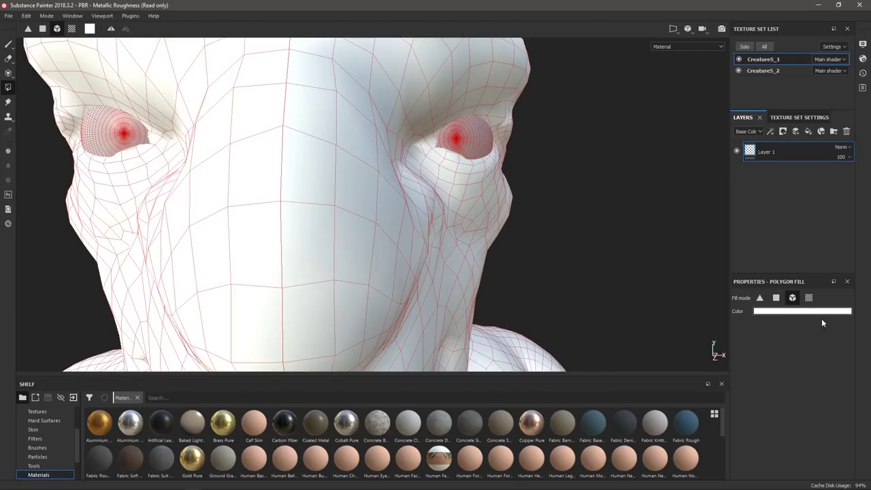
key(ctrl+z)
click(270, 243)
right_click(574, 232)
click(574, 186)
alt+drag(577, 223, 487, 212)
Set the fill color to a muted dark red and try to fill the eye mesh.
click(764, 310)
click(763, 311)
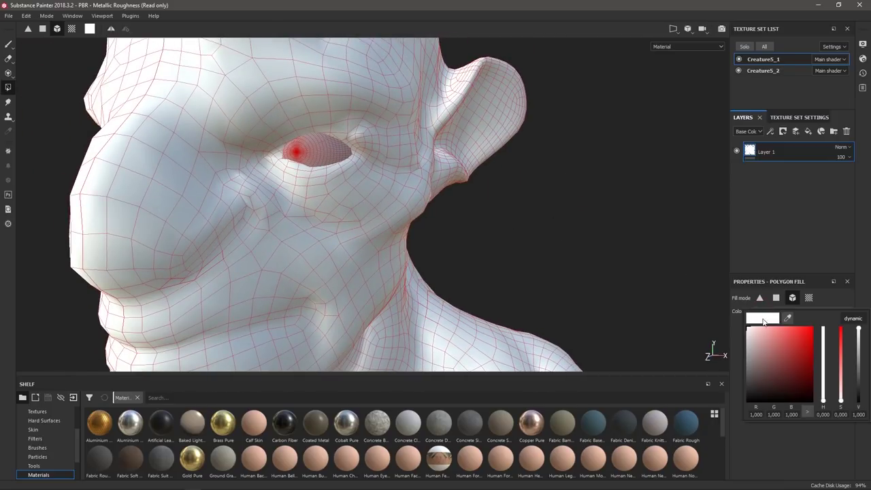
click(761, 364)
click(323, 151)
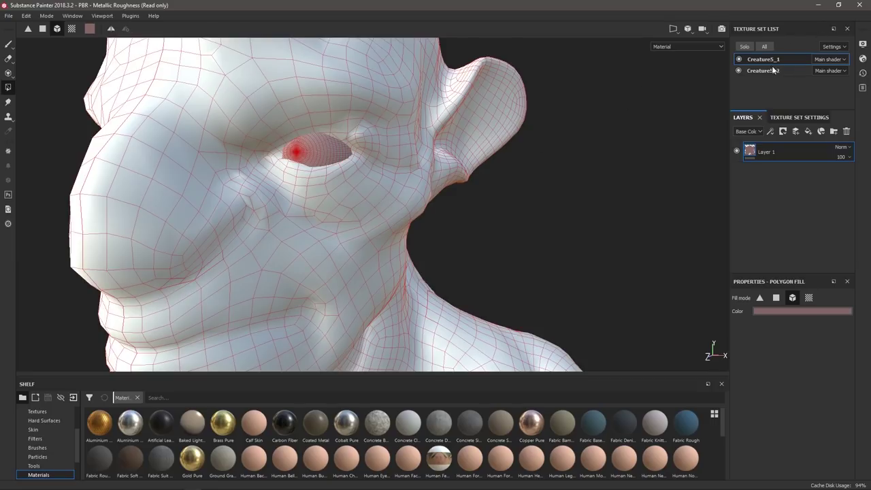
Hide and show the Creature5_2 texture set repeatedly to check which parts of the bust it covers.
click(738, 71)
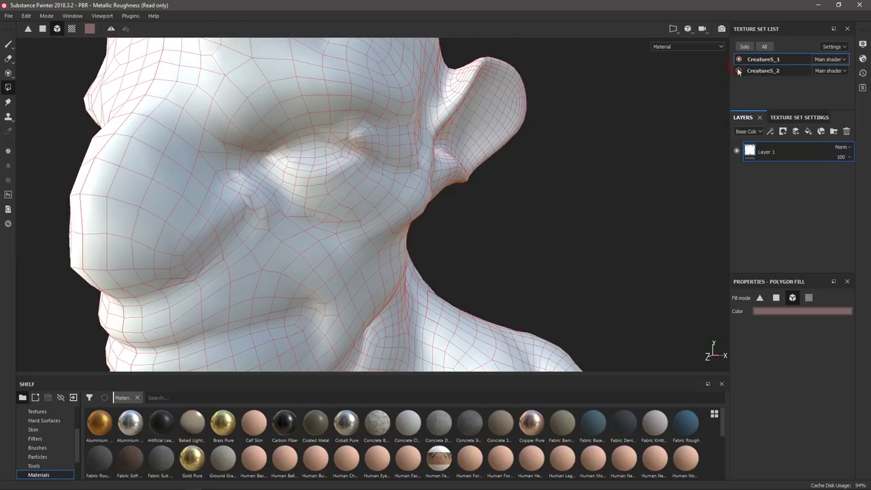
click(738, 71)
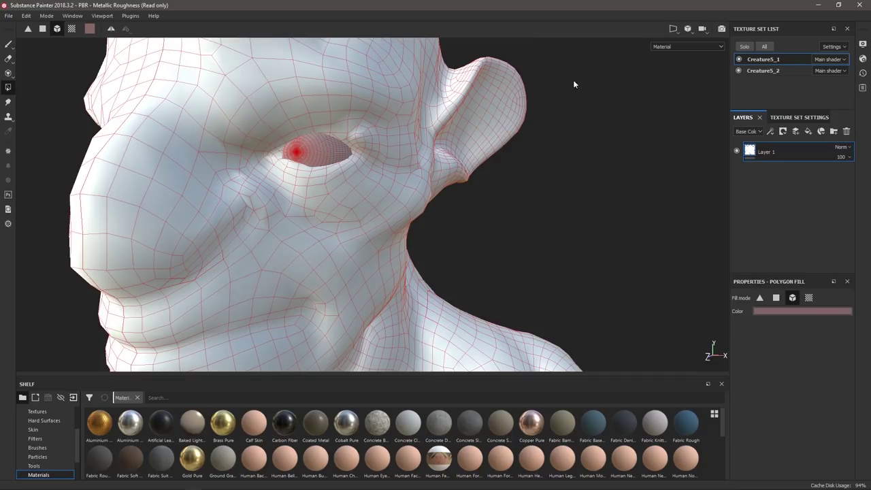
click(739, 70)
click(739, 70)
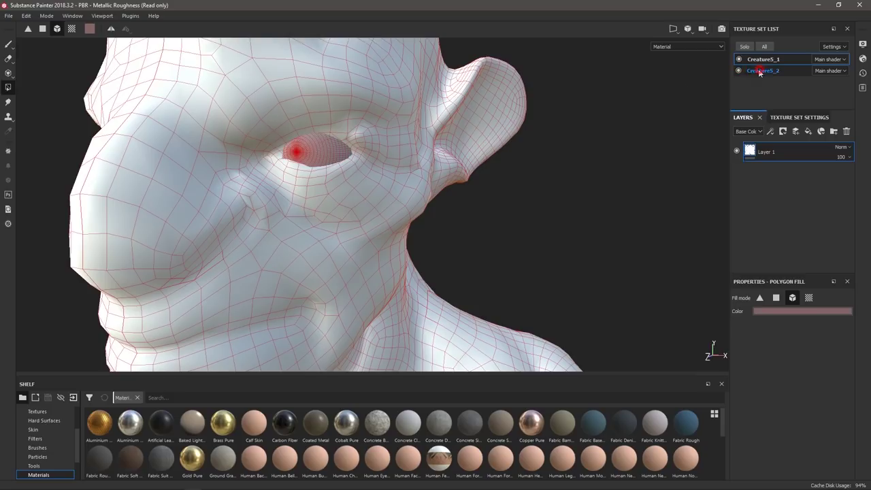
Fill the eye with the muted red in the Creature5_2 texture set and reselect Creature5_1.
click(330, 150)
click(777, 60)
alt+drag(471, 252, 455, 180)
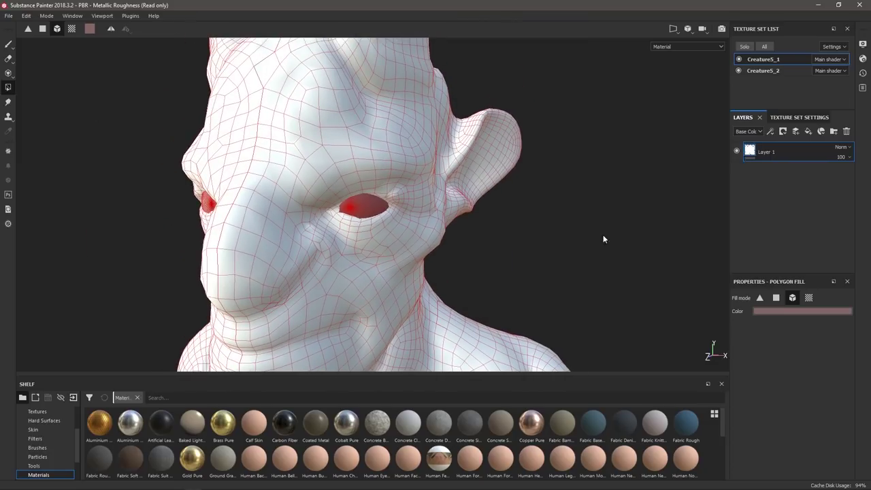
Fill the head and body with the muted red using Polygon Fill's UV chunk mode.
click(793, 297)
alt+drag(527, 305, 445, 217)
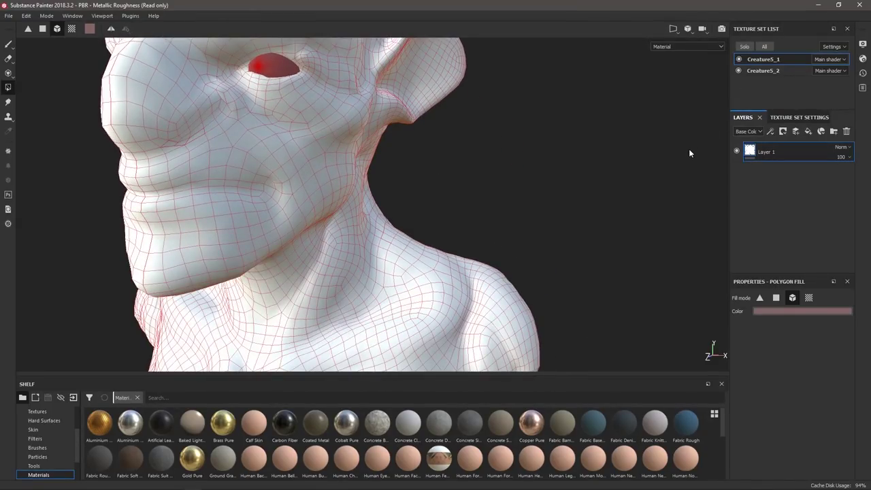
click(808, 298)
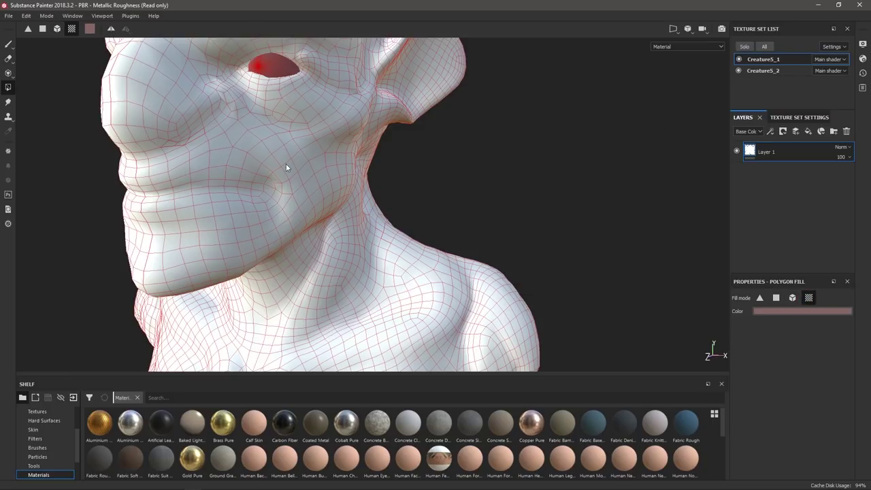
click(255, 179)
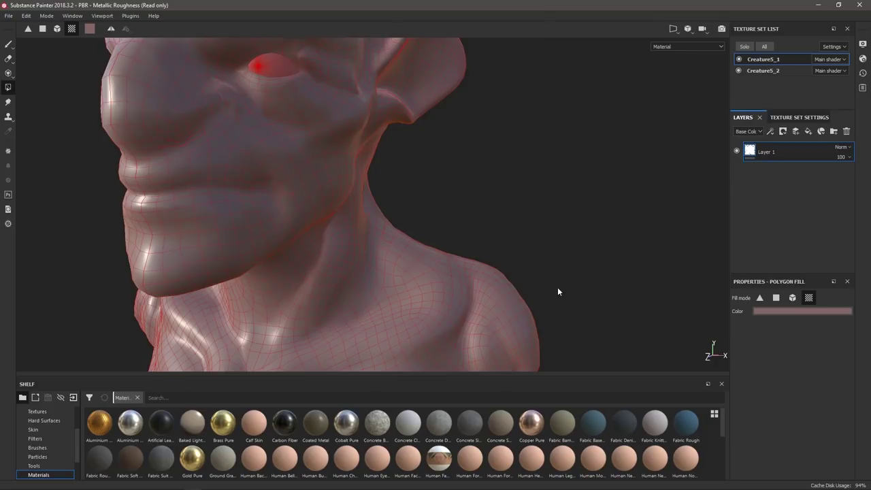
Undo the muted red fill on the head and body, refill it once to compare, and undo it again.
scroll(558, 288, down, 4)
key(ctrl+z)
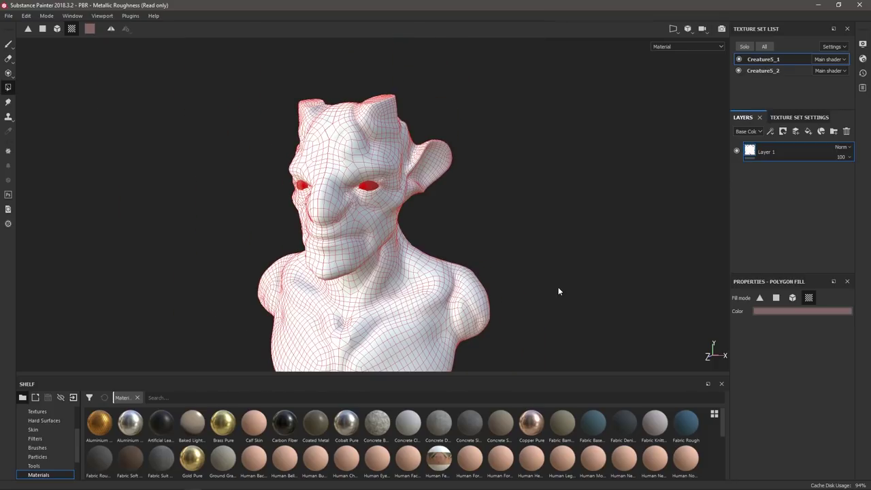
click(342, 157)
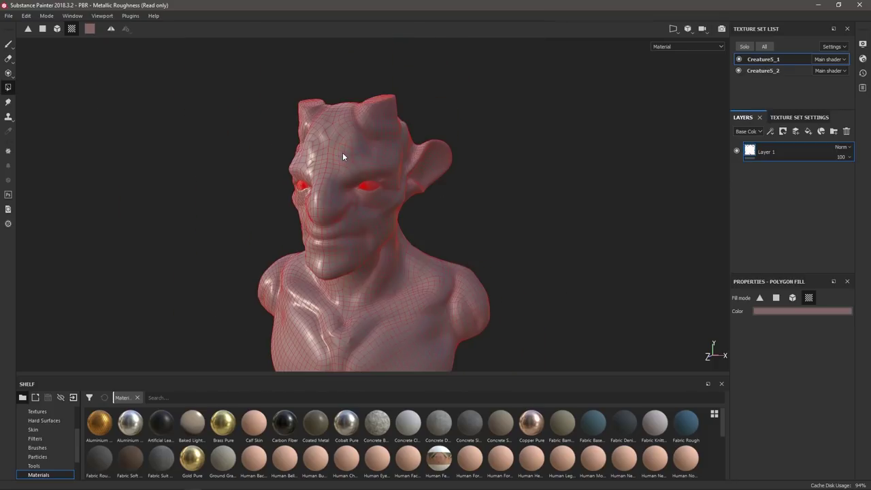
key(ctrl+z)
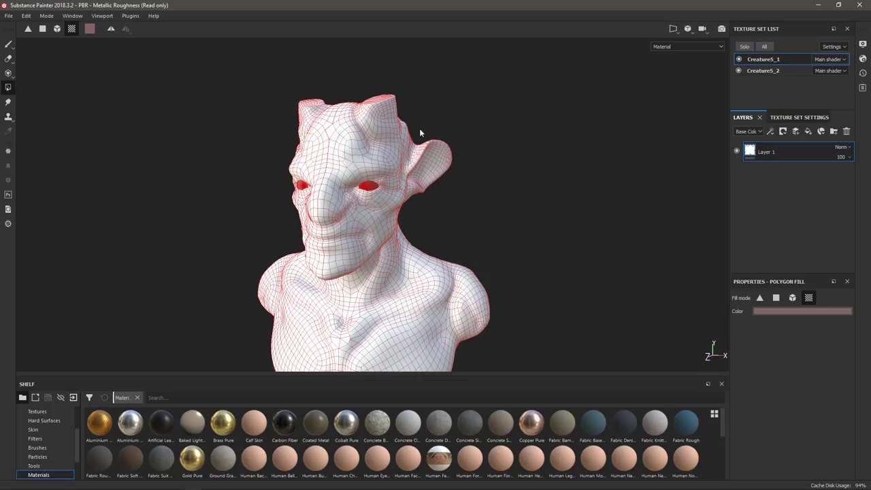
Show the 3D and UV views side by side and examine the UV layout by moving, zooming and rotating it.
key(F1)
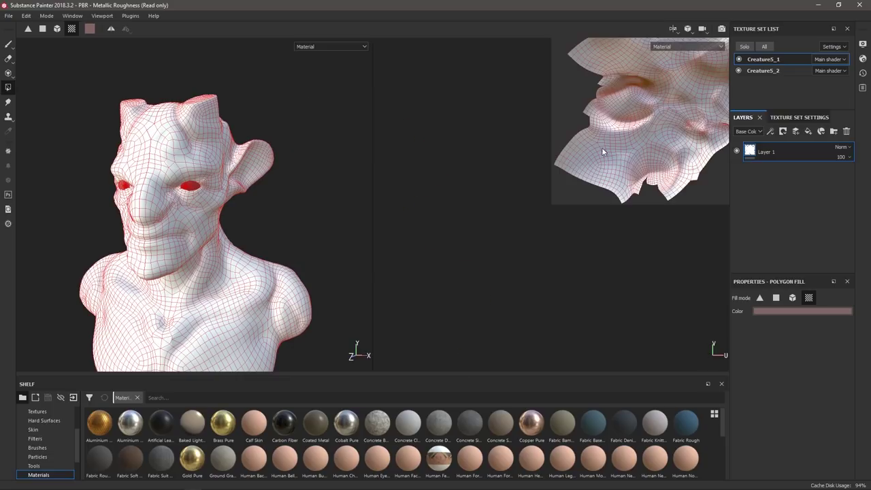
middle_drag(592, 208, 451, 304)
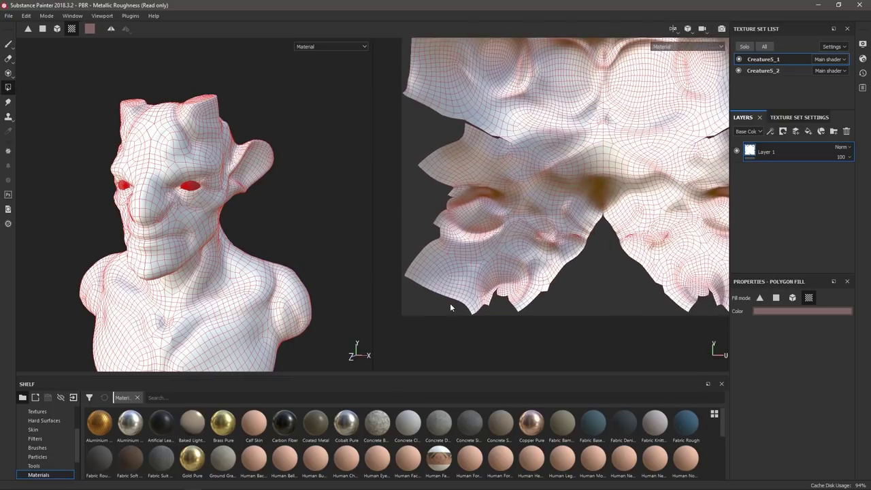
alt+middle_drag(622, 193, 567, 257)
scroll(575, 264, down, 2)
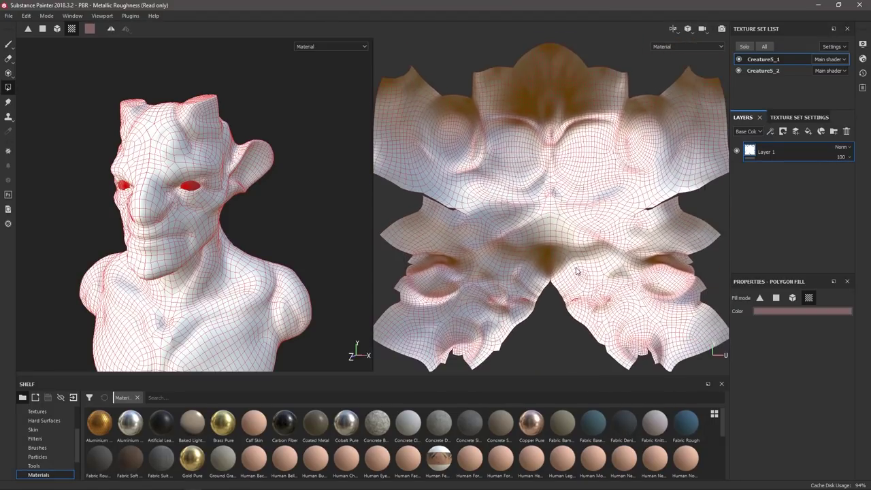
alt+middle_drag(642, 174, 608, 187)
right_click(688, 237)
alt+right_drag(583, 206, 567, 228)
alt+drag(568, 229, 582, 175)
alt+middle_drag(560, 217, 341, 146)
mouse_move(708, 198)
alt+mouse_down()
mouse_move(713, 189)
mouse_move(703, 247)
mouse_move(712, 149)
mouse_move(726, 179)
mouse_move(708, 198)
alt+mouse_up()
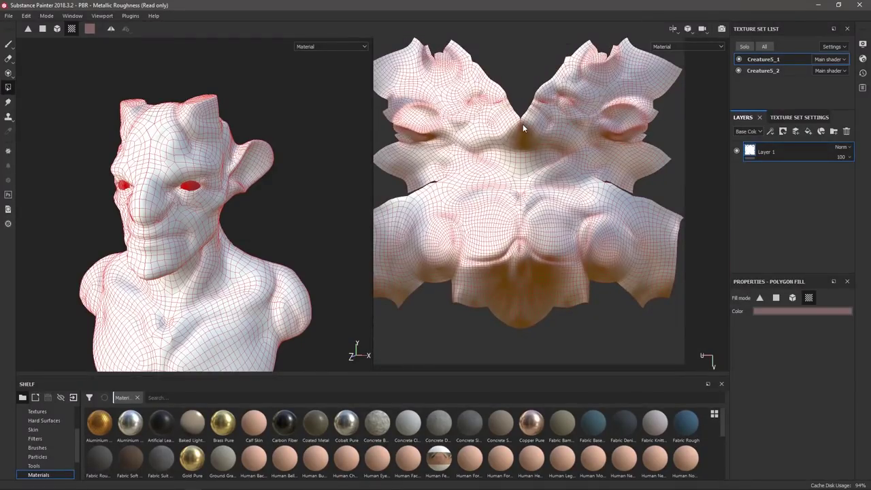
Inspect the center of the UV layout up close, then frame the whole layout again.
scroll(568, 152, up, 2)
scroll(566, 130, down, 3)
scroll(563, 128, up, 6)
alt+middle_drag(564, 186, 613, 279)
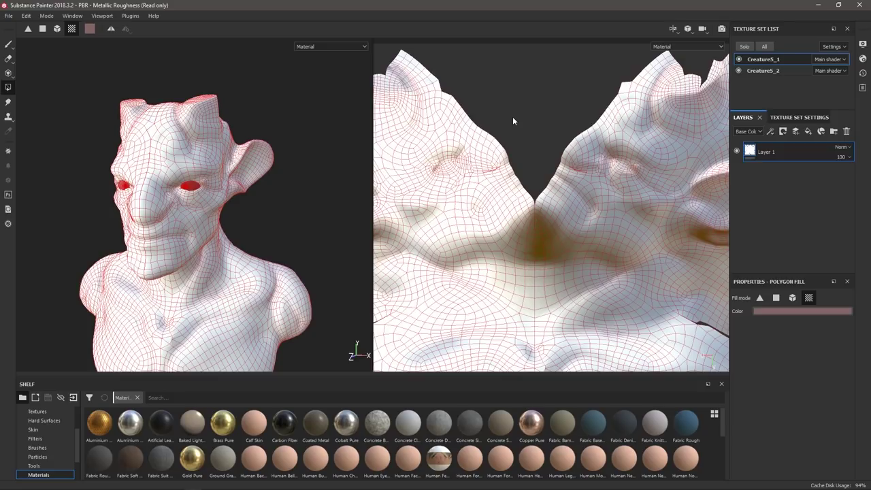
key(f)
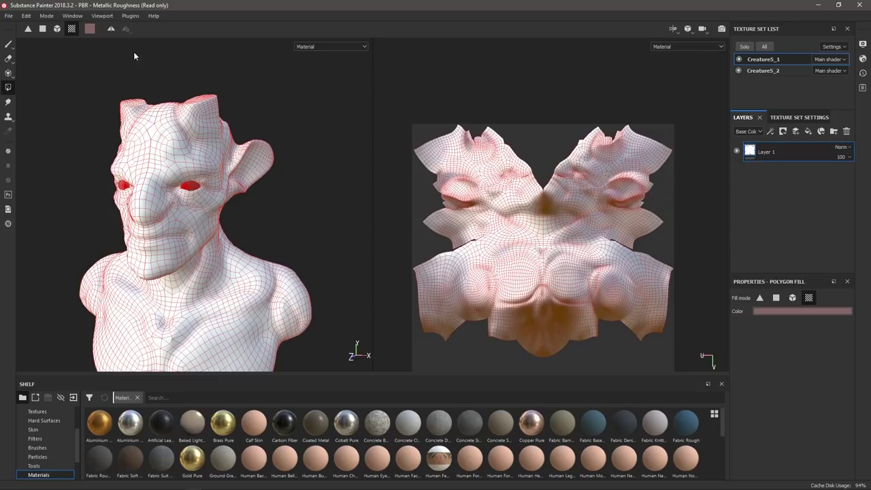
Switch to the Paint tool and set its base color to a strong red (0.475, 0.029, 0.029).
key(1)
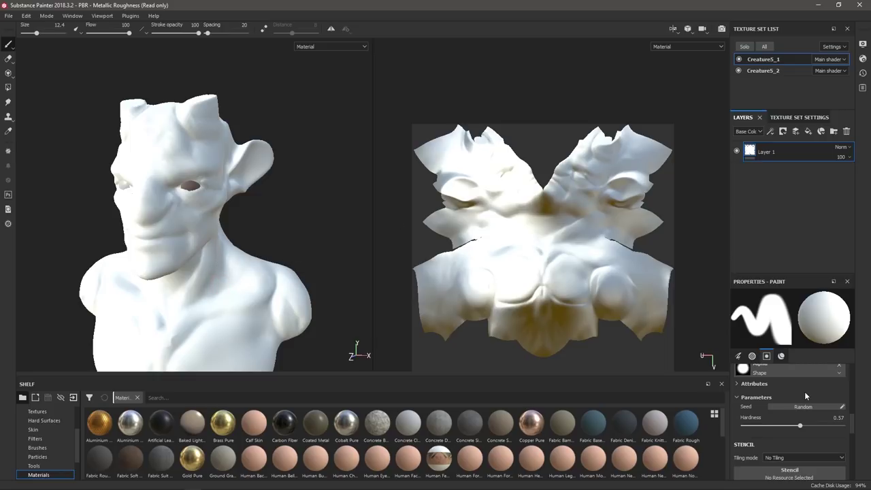
scroll(809, 433, down, 2)
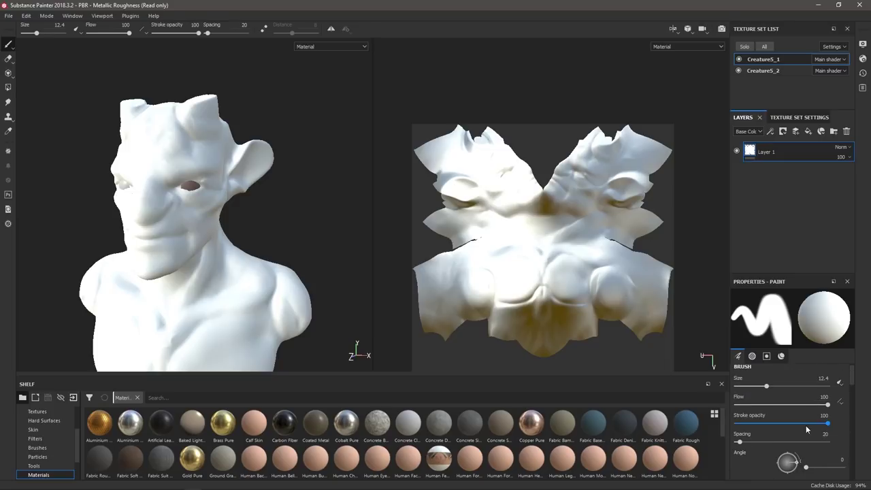
scroll(796, 418, down, 5)
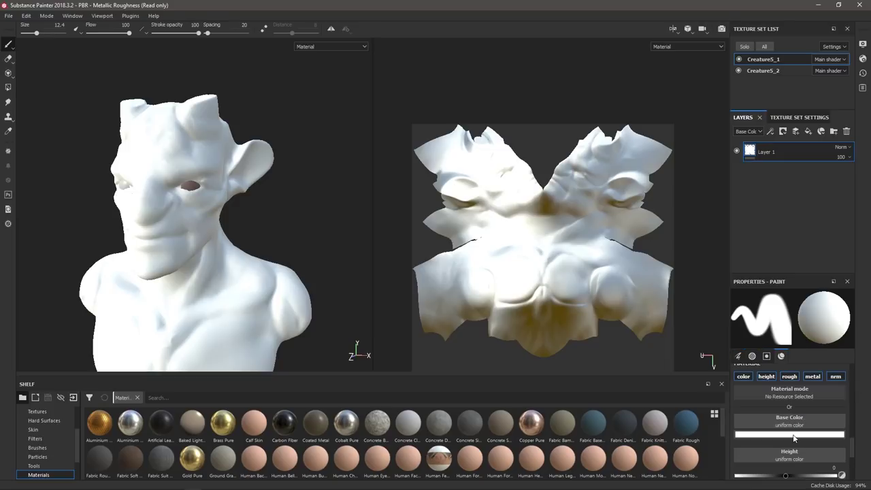
click(793, 437)
click(796, 360)
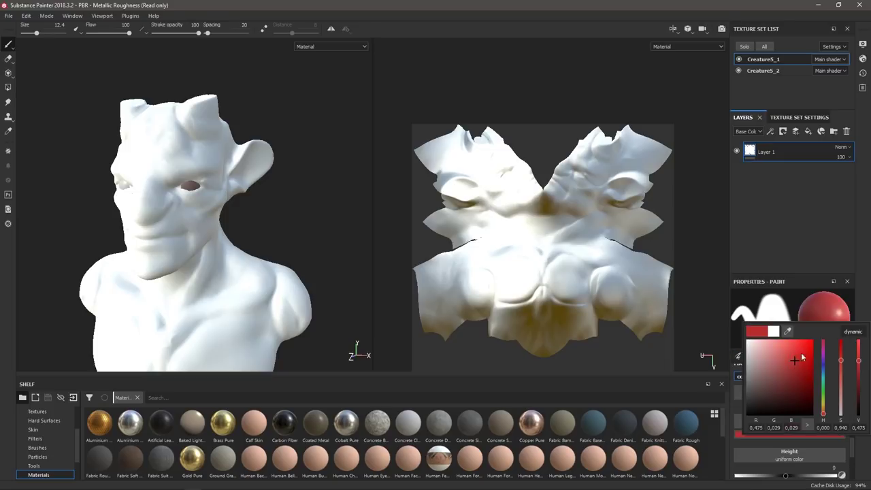
click(654, 229)
Try a short curved red stroke on the shoulder area of the UV layout and undo it.
mouse_move(630, 266)
mouse_down()
mouse_move(644, 297)
mouse_move(618, 299)
mouse_up()
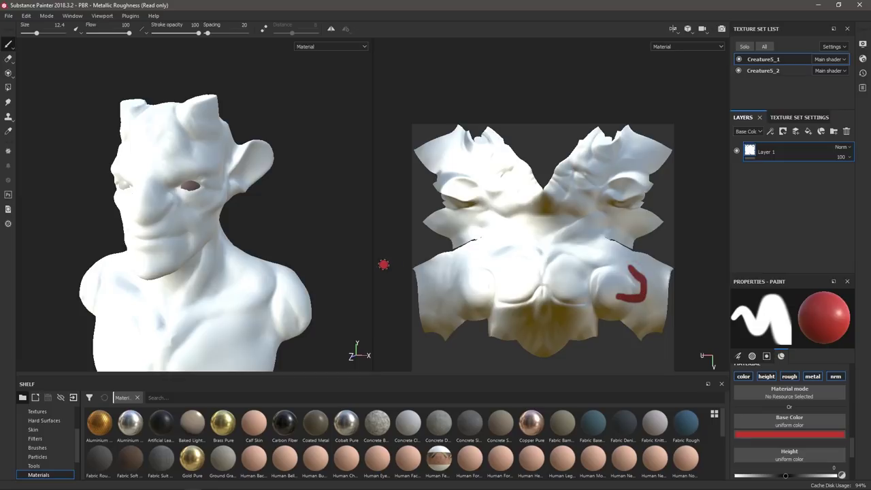
right_click(384, 265)
key(ctrl+z)
Paint red patches around both eyes, starting in the UV view and extending them directly on the 3D bust.
mouse_move(575, 171)
mouse_down()
mouse_move(588, 171)
mouse_move(576, 178)
mouse_up()
mouse_move(499, 174)
mouse_down()
mouse_move(511, 168)
mouse_move(507, 179)
mouse_up()
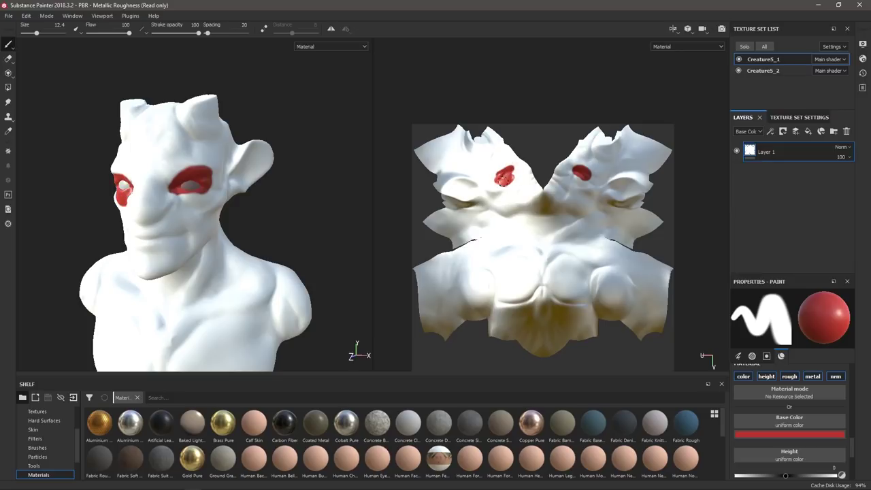
right_click(272, 224)
mouse_move(173, 186)
mouse_down()
mouse_move(182, 198)
mouse_move(199, 199)
mouse_move(212, 171)
mouse_up()
mouse_move(317, 134)
alt+mouse_down()
mouse_move(323, 141)
mouse_move(322, 129)
alt+mouse_up()
mouse_move(234, 222)
mouse_down()
mouse_move(208, 234)
mouse_move(192, 203)
mouse_move(227, 228)
mouse_up()
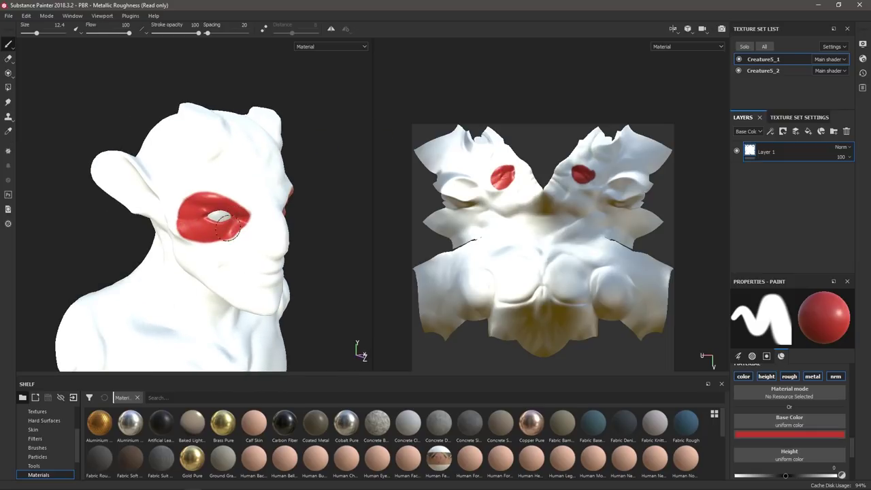
Rotate the environment lighting around the bust to 279 and return to the 3D-only view.
mouse_move(354, 253)
shift+right_down()
mouse_move(317, 252)
mouse_move(325, 251)
shift+right_up()
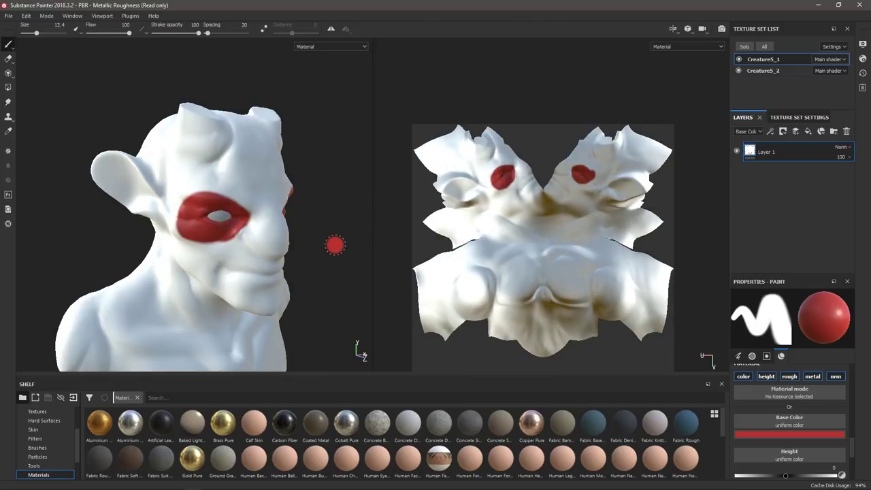
mouse_move(313, 218)
shift+right_down()
mouse_move(359, 222)
mouse_move(344, 218)
shift+right_up()
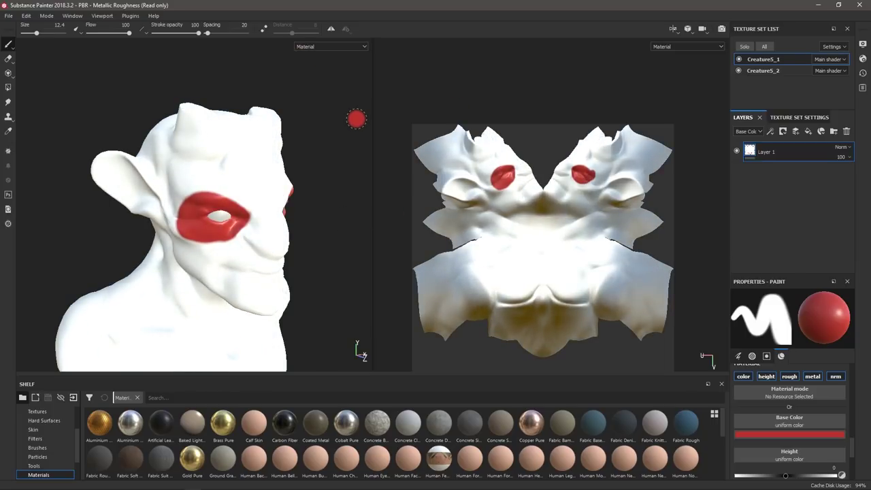
key(F2)
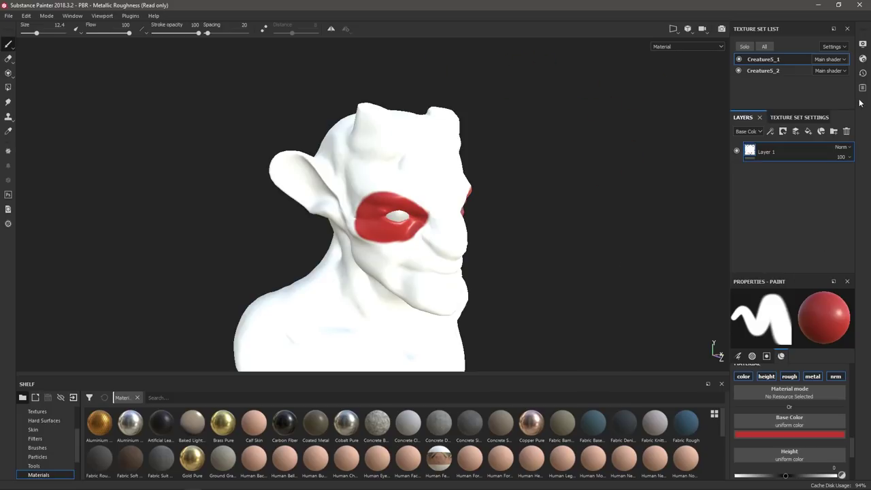
Review the texture set settings for Creature5_1, the layer stack and the Paint tool's brush properties.
click(817, 118)
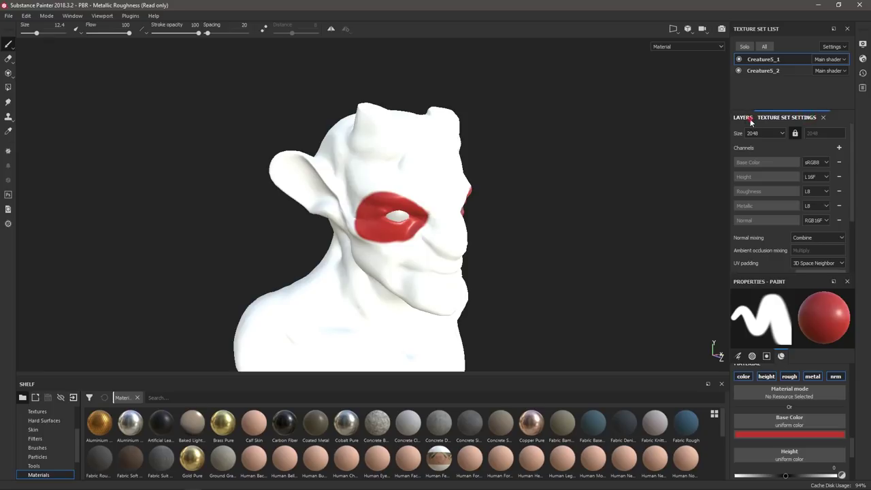
click(747, 118)
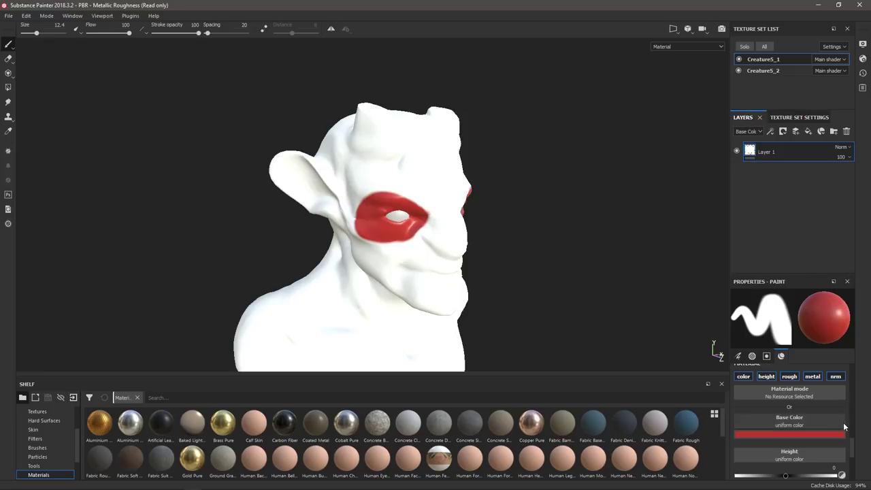
scroll(844, 425, up, 10)
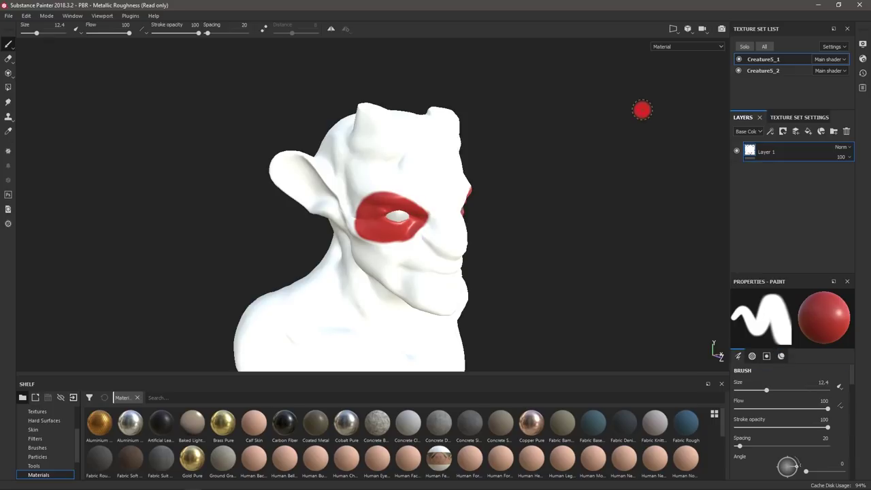
Make the environment background visible at opacity 90 and set its blur to 0 in the display settings.
click(864, 45)
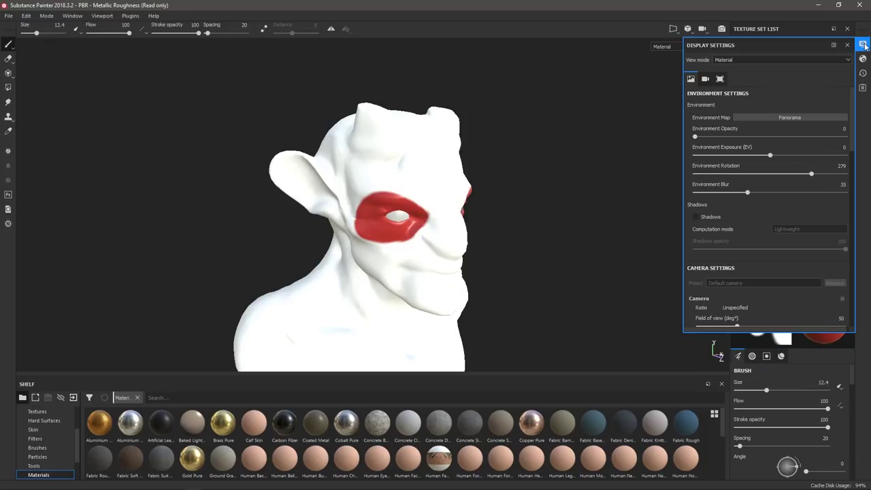
drag(696, 135, 861, 144)
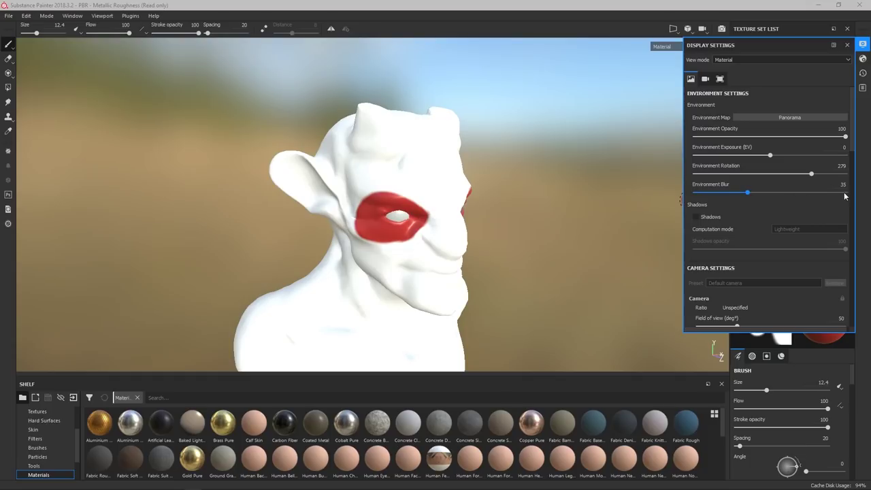
drag(748, 193, 749, 196)
drag(720, 198, 686, 198)
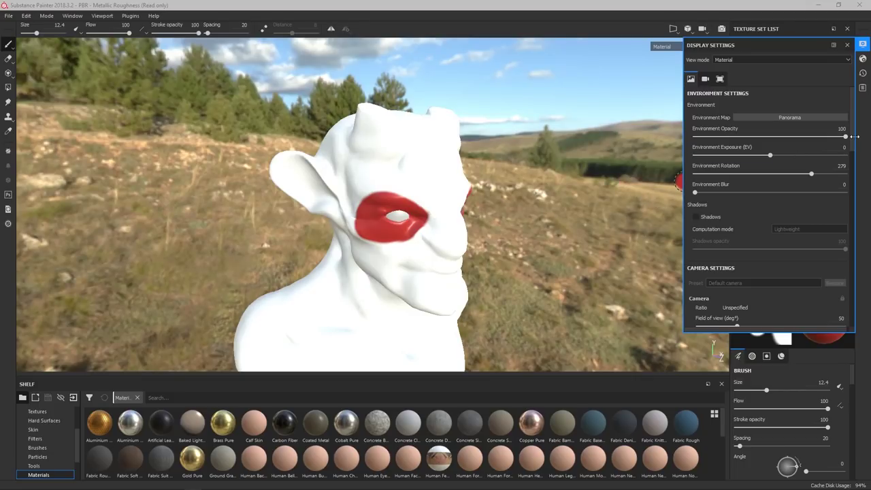
drag(845, 136, 689, 124)
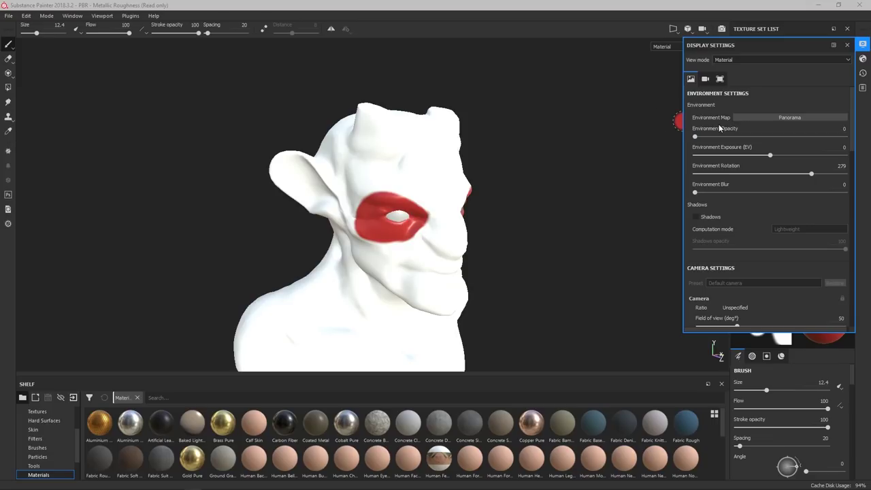
drag(733, 137, 799, 124)
Change the environment map to Corsica Beach and set the environment exposure to -1.09 EV.
click(798, 121)
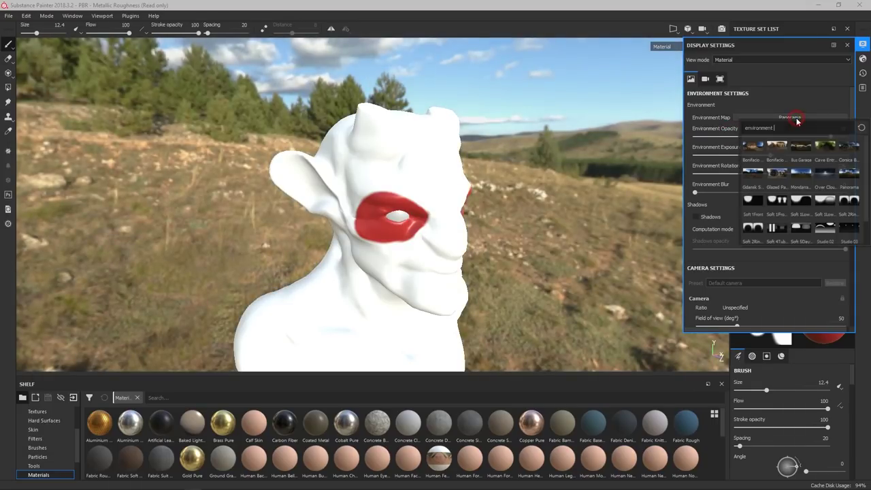
click(843, 153)
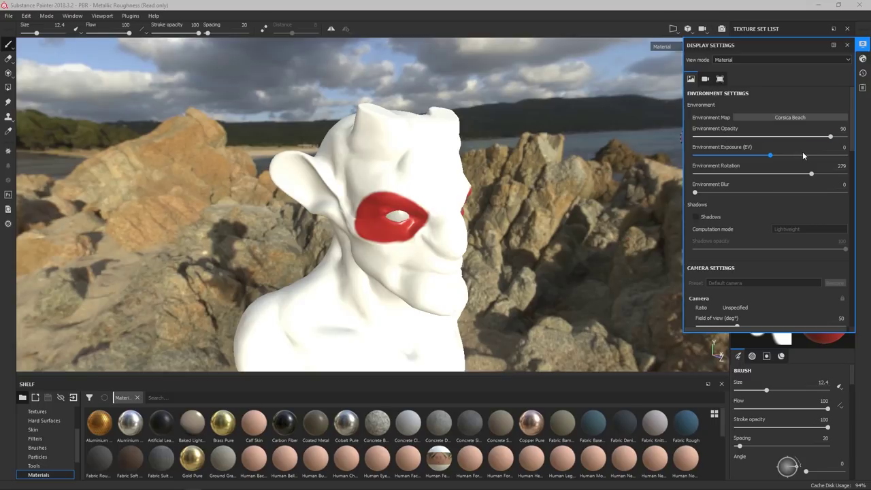
drag(771, 156, 761, 156)
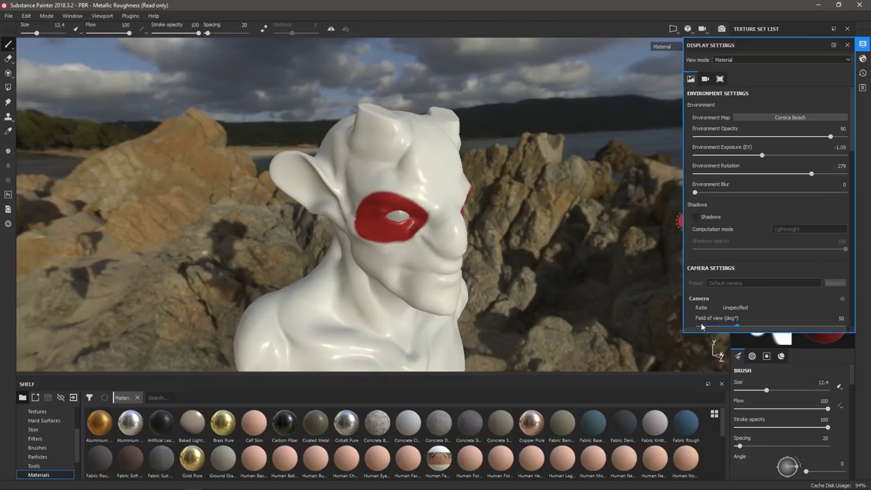
Set the camera's field of view to 35 degrees and check the bust's perspective from the front.
mouse_move(734, 321)
mouse_down()
mouse_move(715, 325)
mouse_move(752, 322)
mouse_move(725, 330)
mouse_up()
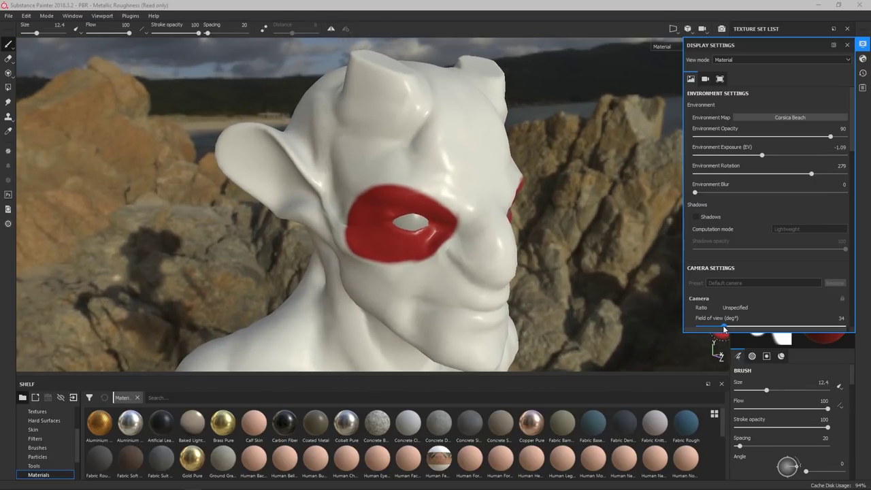
drag(724, 330, 725, 329)
alt+right_drag(552, 270, 538, 117)
alt+middle_drag(515, 195, 488, 93)
alt+right_drag(558, 271, 555, 252)
alt+drag(533, 259, 476, 235)
alt+right_drag(531, 197, 576, 399)
alt+middle_drag(572, 192, 634, 315)
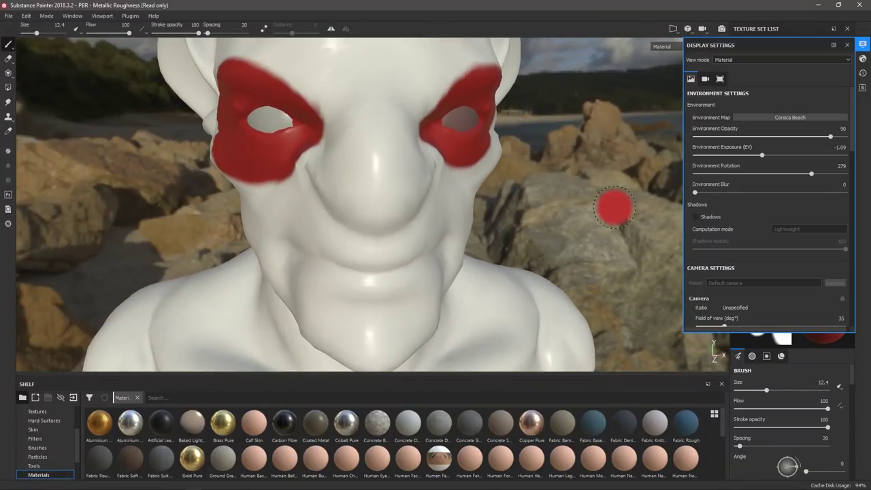
Set the camera's focal length to 35 mm and check how the head and shoulders look from the front.
scroll(767, 270, down, 1)
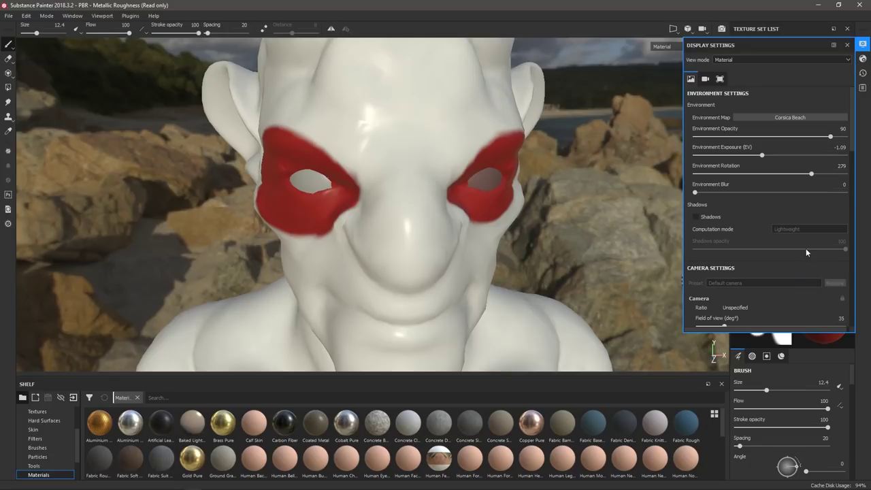
scroll(790, 289, down, 1)
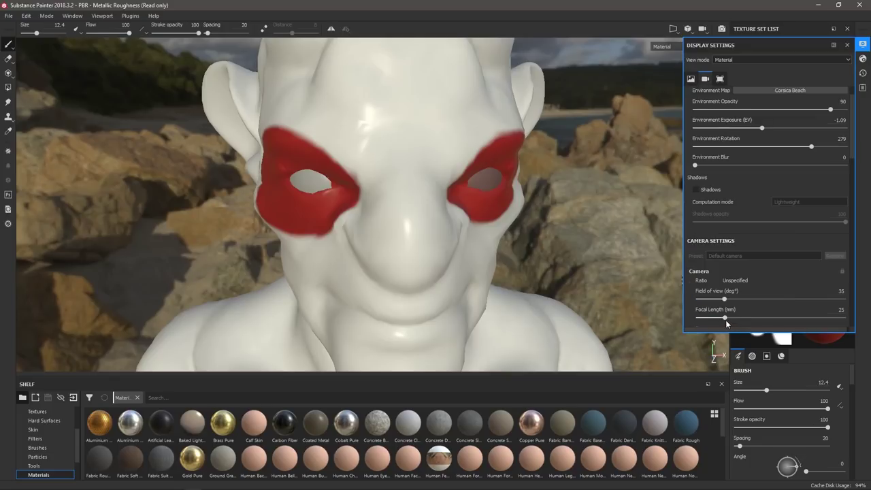
drag(724, 323, 731, 323)
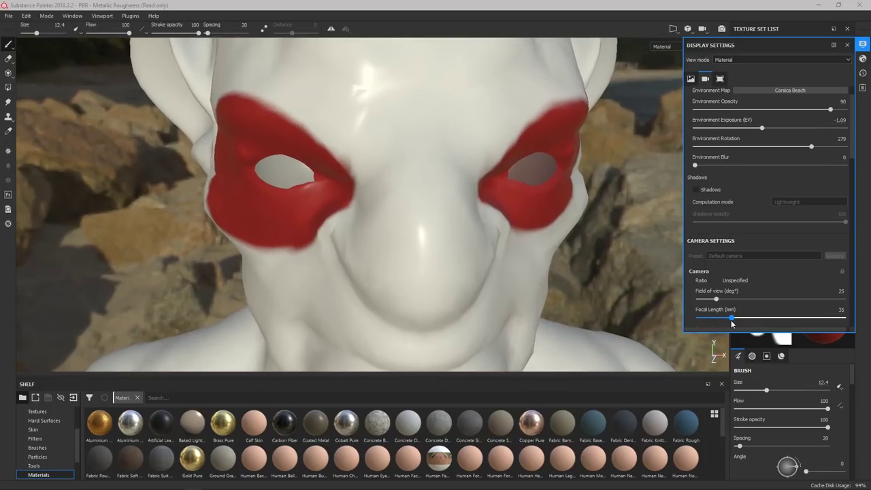
alt+right_drag(603, 297, 563, 164)
alt+middle_drag(598, 267, 417, 107)
alt+right_drag(610, 262, 565, 174)
alt+drag(564, 238, 529, 179)
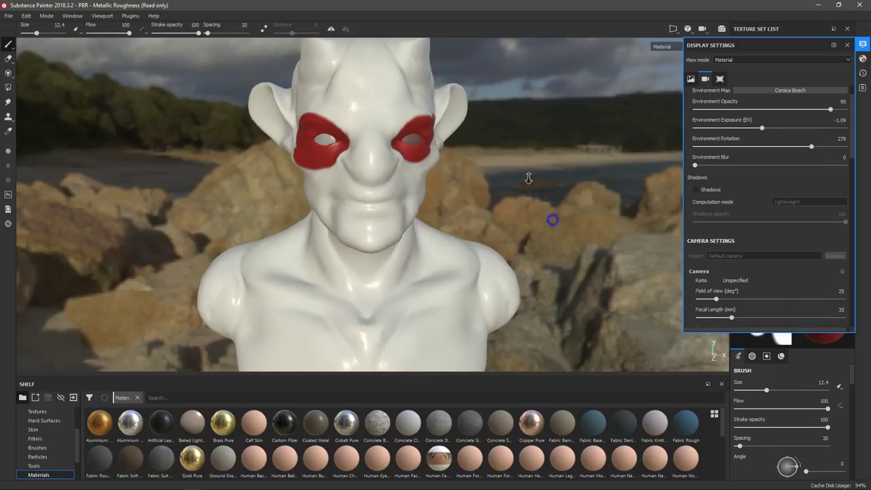
Turn on shadows in the environment display settings.
alt+right_drag(553, 220, 527, 194)
alt+middle_drag(527, 194, 521, 151)
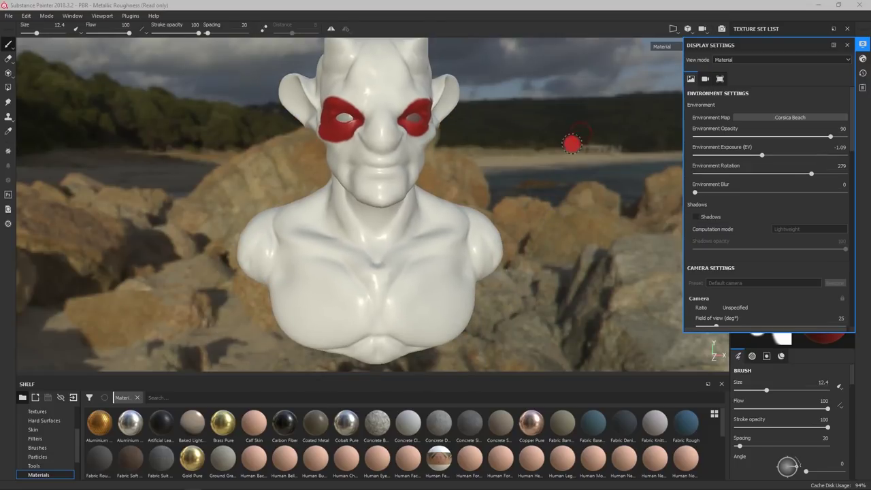
right_click(580, 151)
click(520, 134)
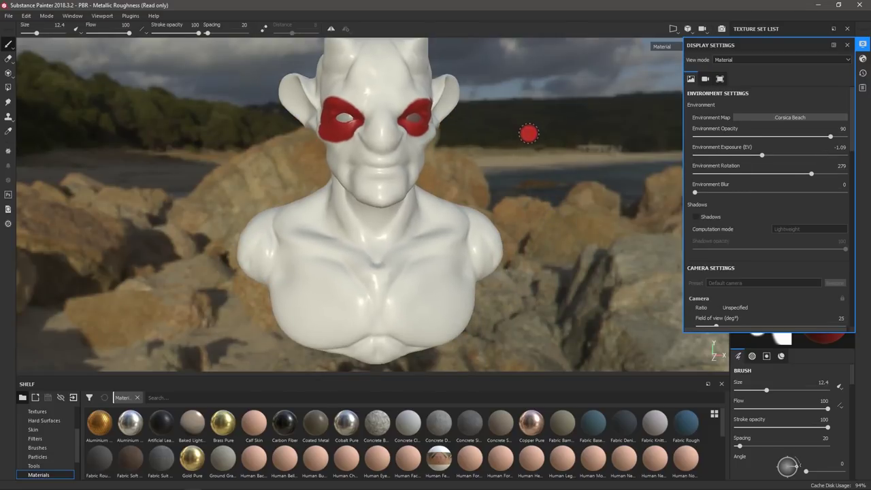
alt+drag(561, 147, 613, 179)
click(697, 217)
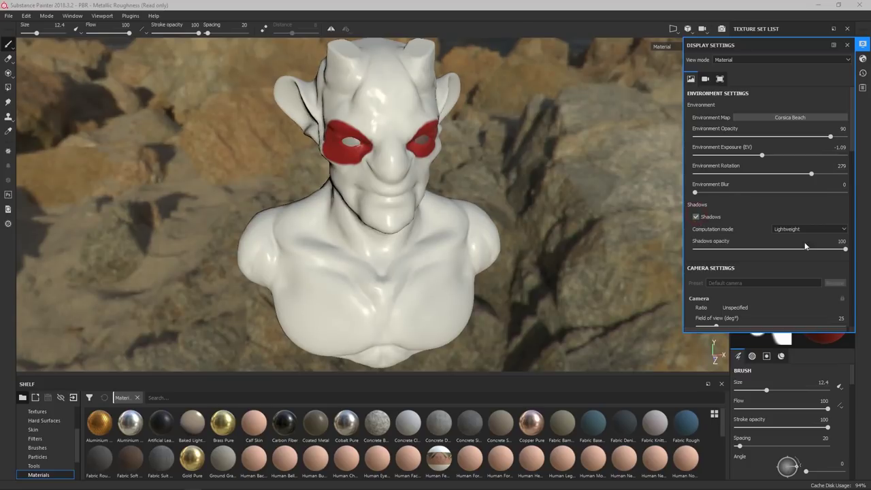
Set the shadows opacity to 70 and check the shading on the bust from the side and front.
drag(845, 249, 817, 253)
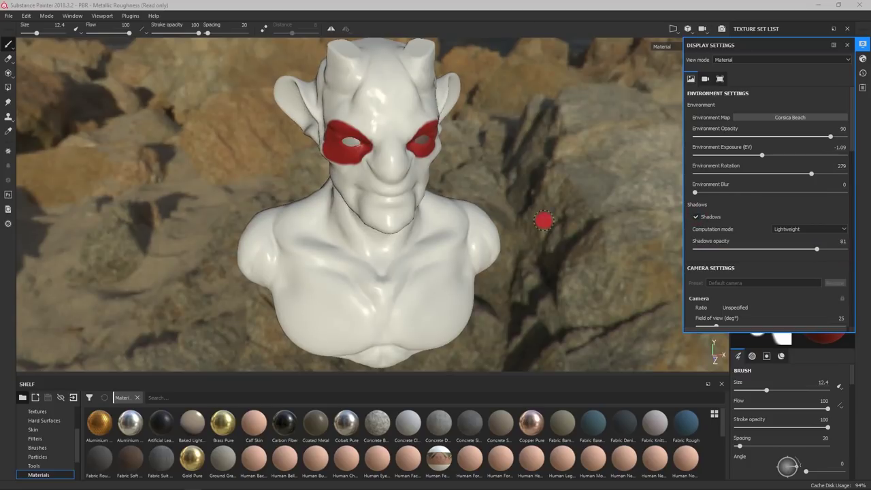
alt+drag(544, 220, 549, 175)
drag(820, 250, 856, 253)
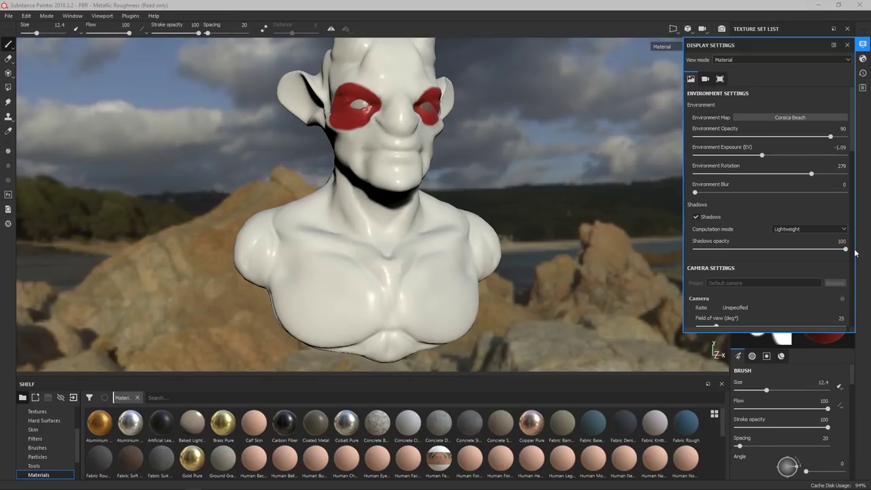
click(800, 249)
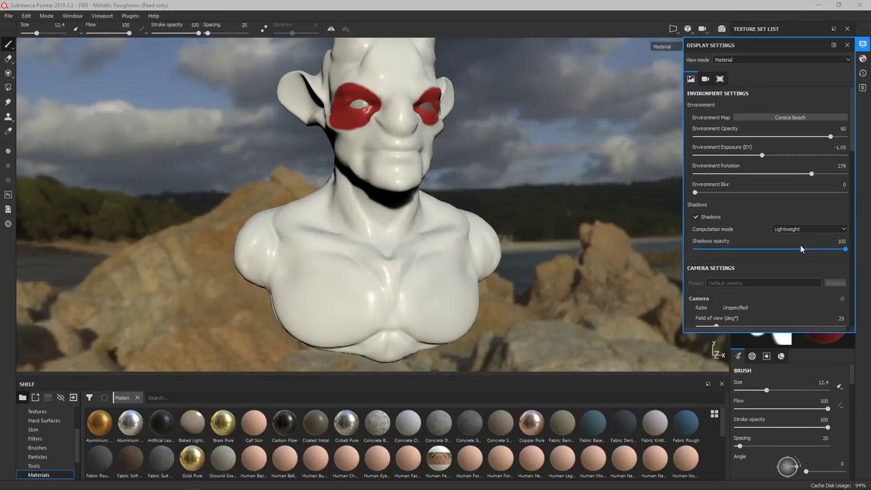
alt+drag(508, 123, 342, 181)
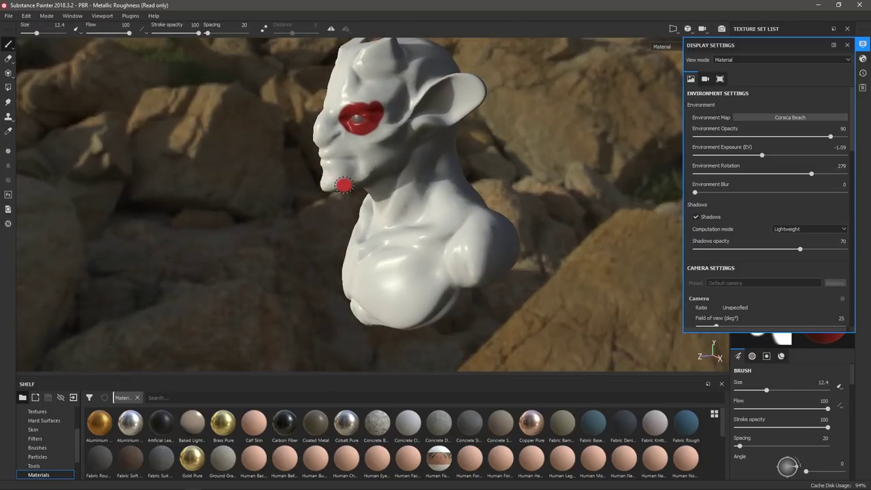
alt+drag(236, 218, 534, 225)
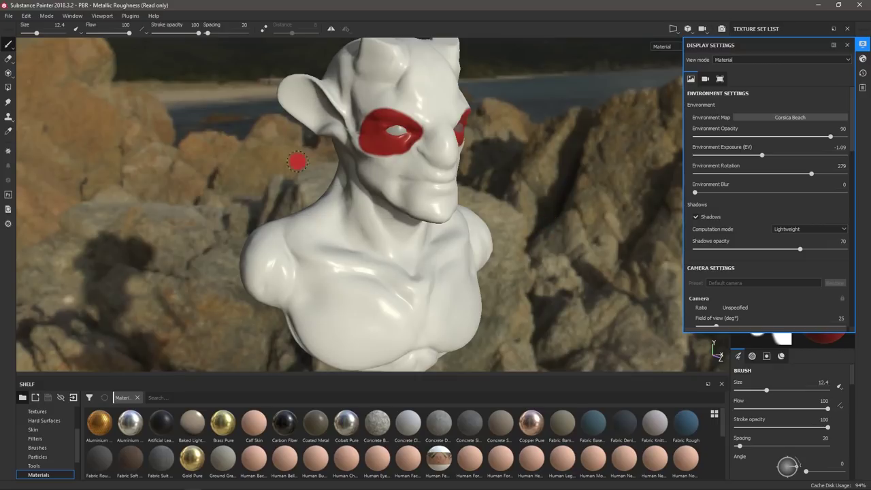
Reduce the environment opacity to 25 and close the display settings.
drag(830, 136, 732, 137)
right_click(553, 163)
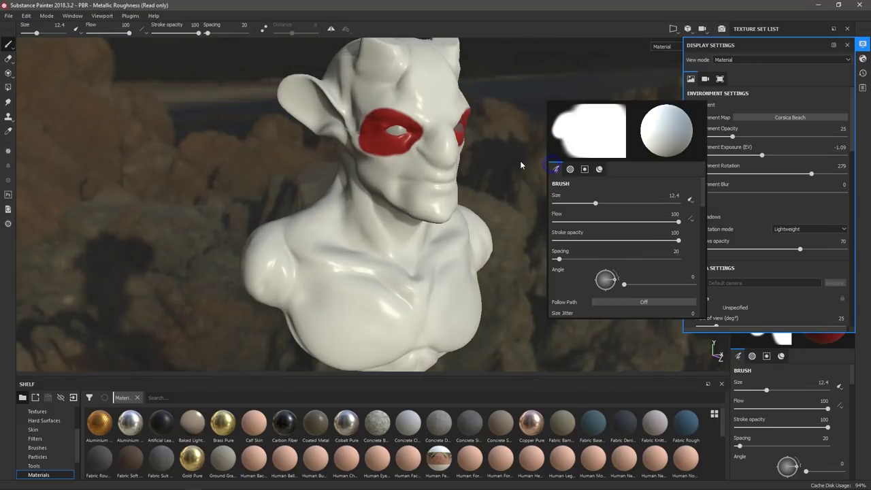
click(848, 45)
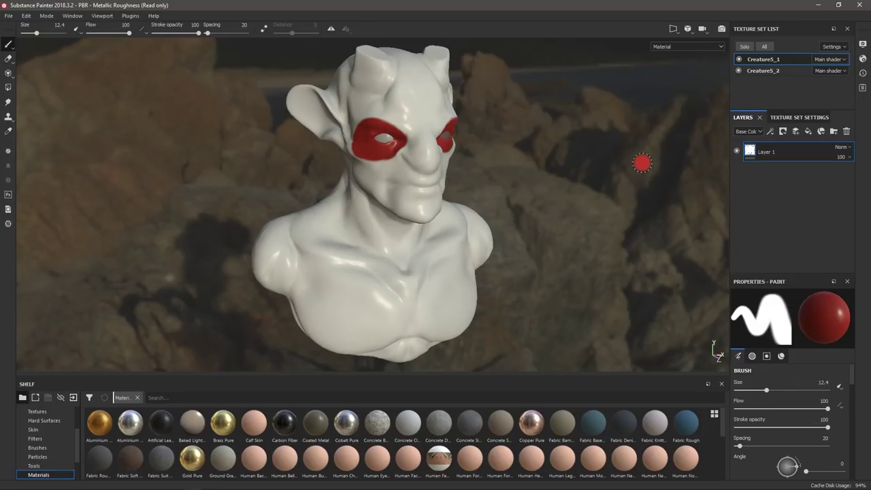
Review the Creature5_1 texture set settings, including its size, channels, mesh map slots and baking options.
click(814, 118)
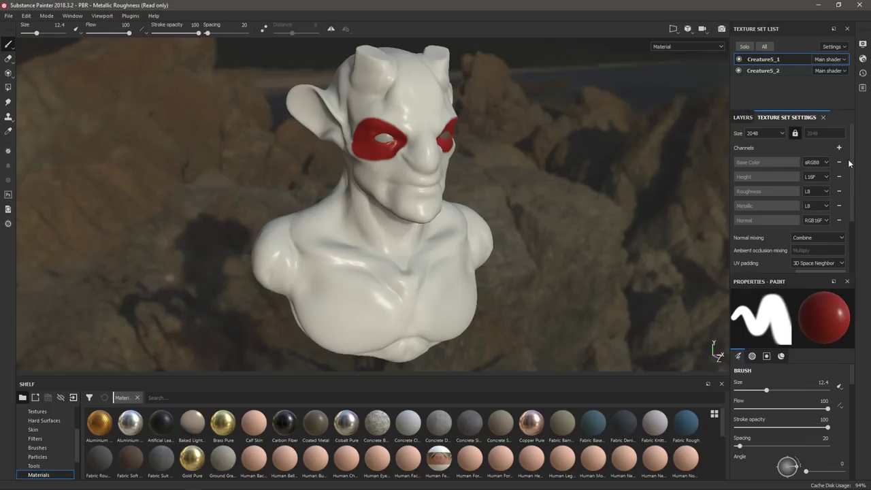
drag(852, 204, 852, 210)
scroll(849, 205, down, 3)
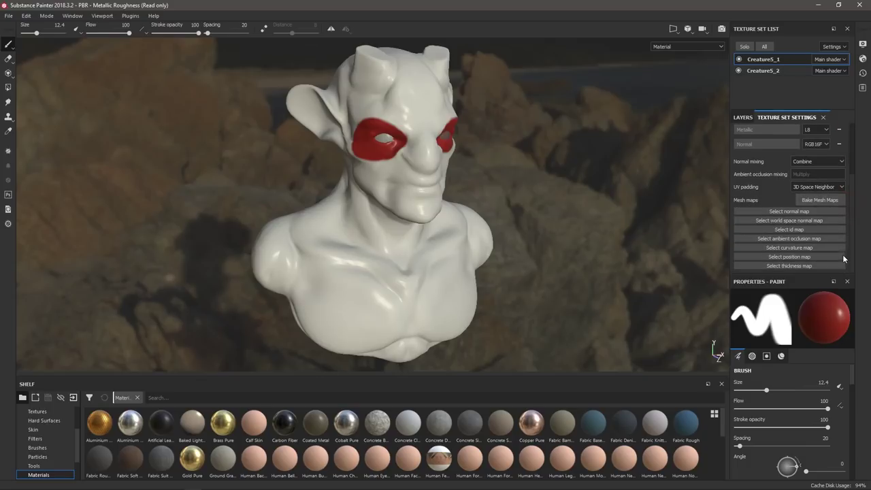
click(842, 199)
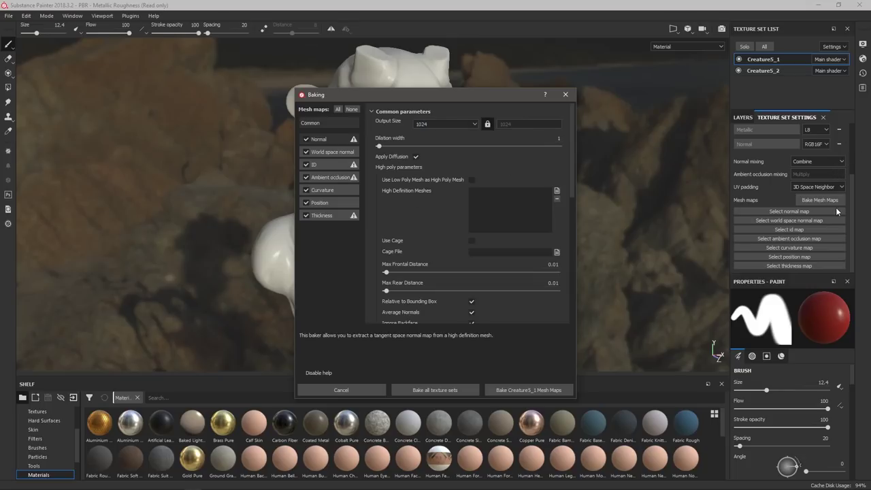
click(564, 96)
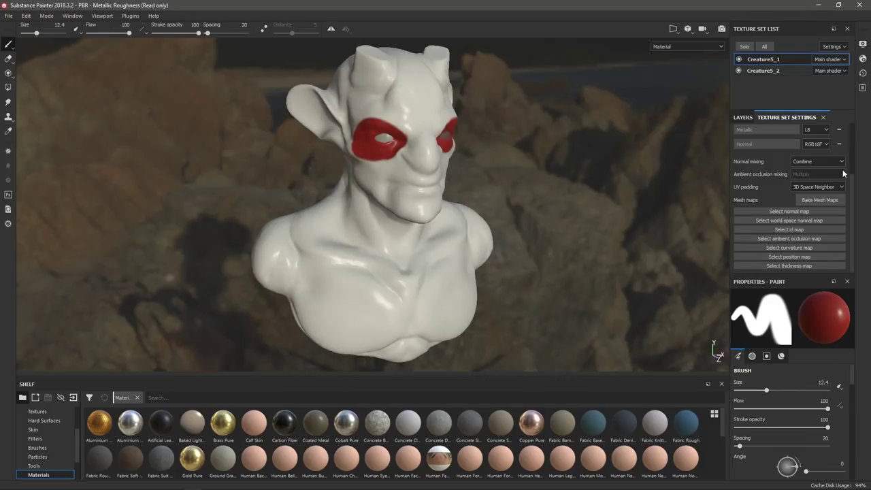
scroll(766, 170, up, 3)
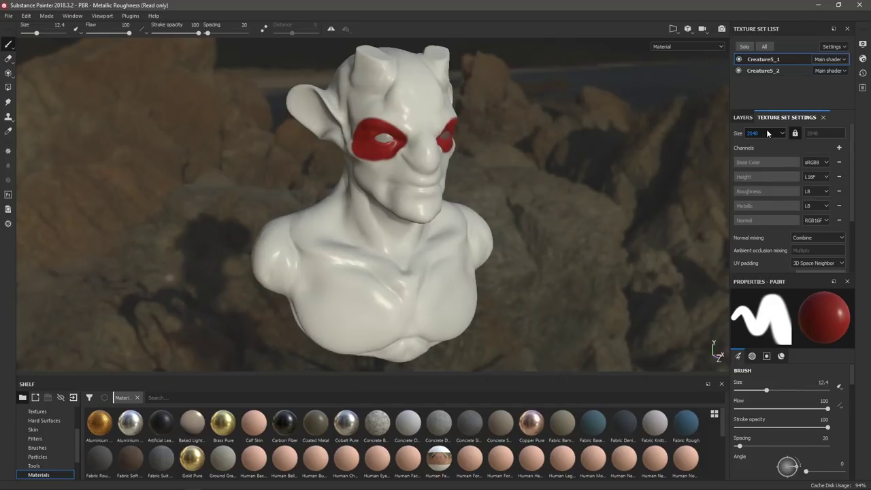
scroll(778, 134, down, 1)
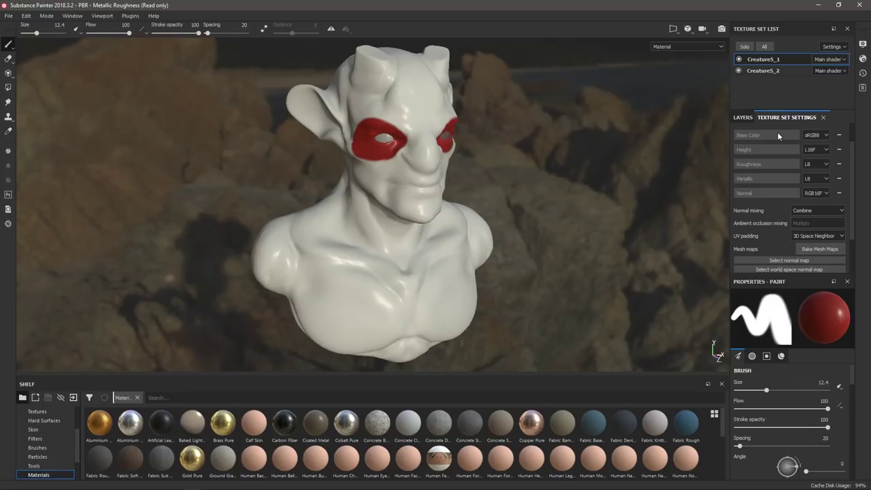
scroll(763, 151, down, 1)
Open the mesh map baking options and load the creature's high-poly file as the high definition mesh.
click(824, 222)
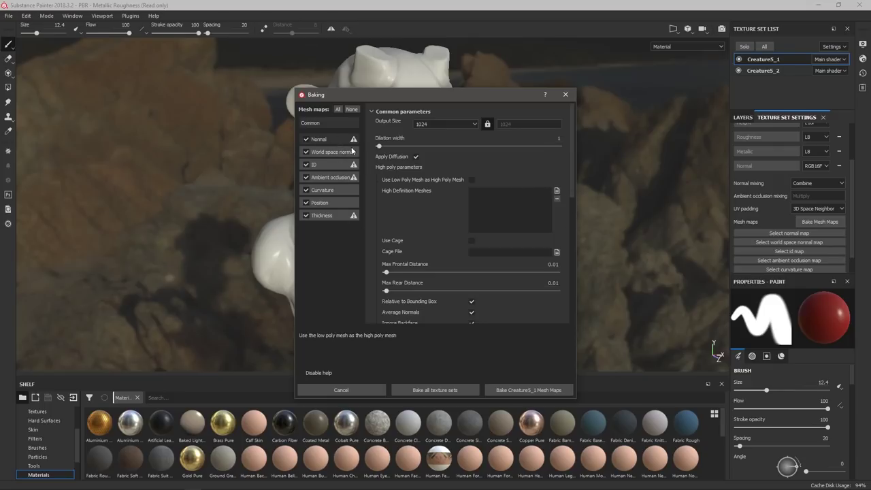
click(556, 190)
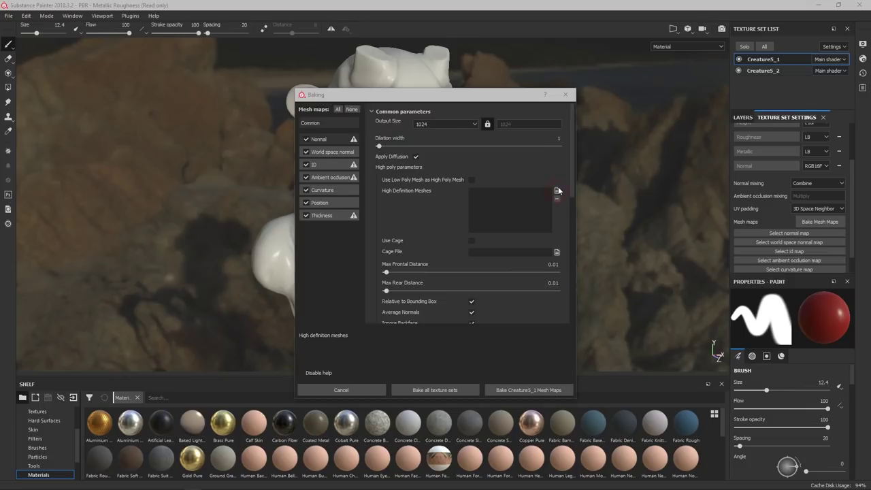
scroll(570, 185, down, 3)
double_click(555, 259)
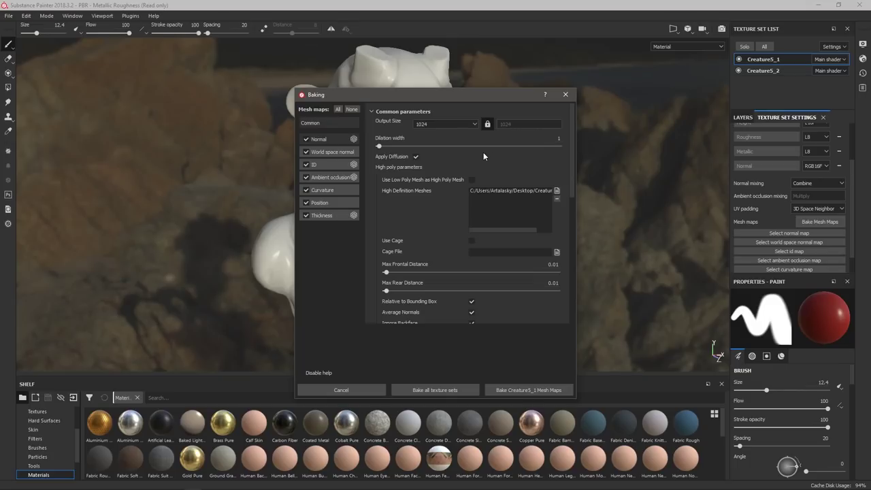
Set the max frontal distance to 0.03 and the max rear distance to 0.0015 in the common baking parameters.
click(553, 265)
text(0.225)
key(Return)
click(555, 282)
click(558, 283)
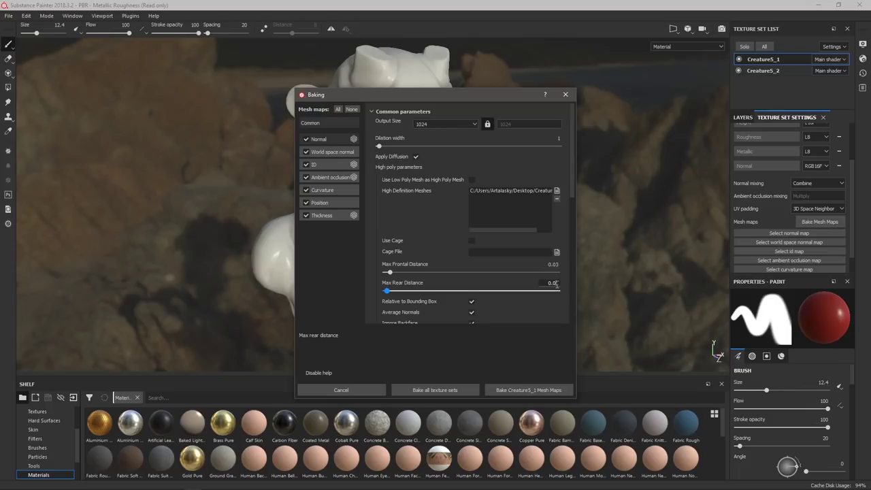
text(01)
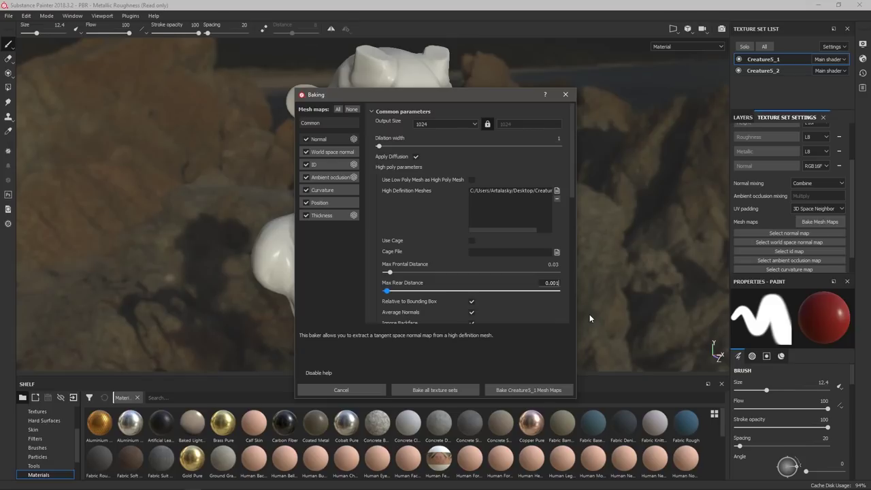
text(5)
key(Return)
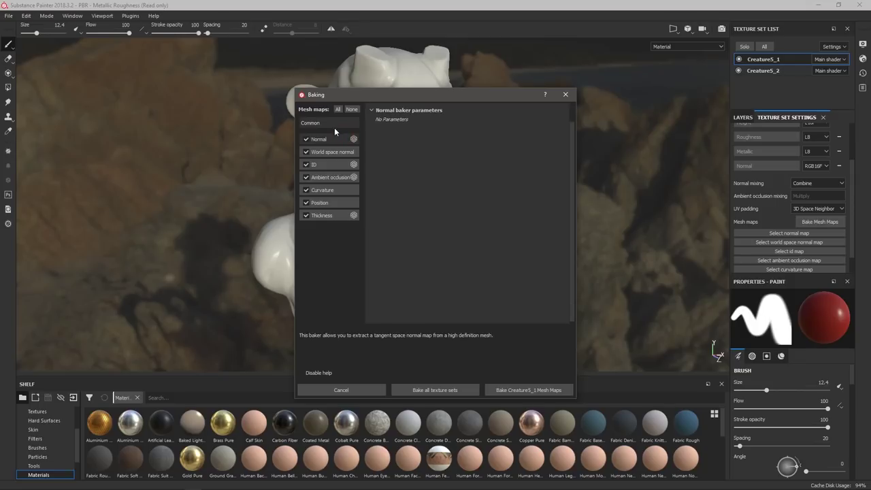
Return both the max frontal distance and the max rear distance to 0.01.
click(373, 111)
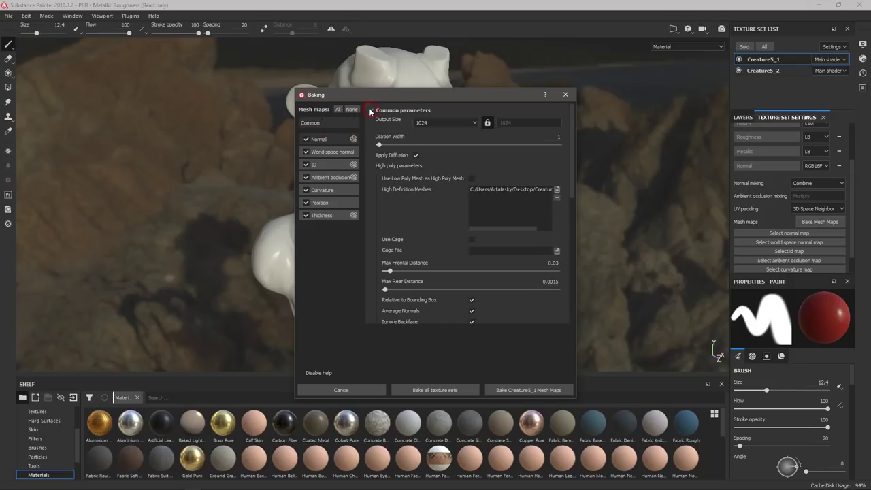
click(553, 281)
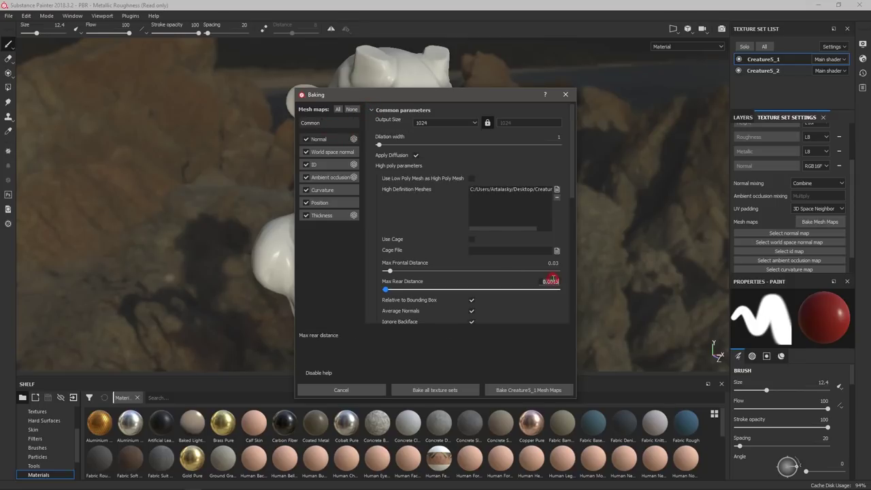
key(Return)
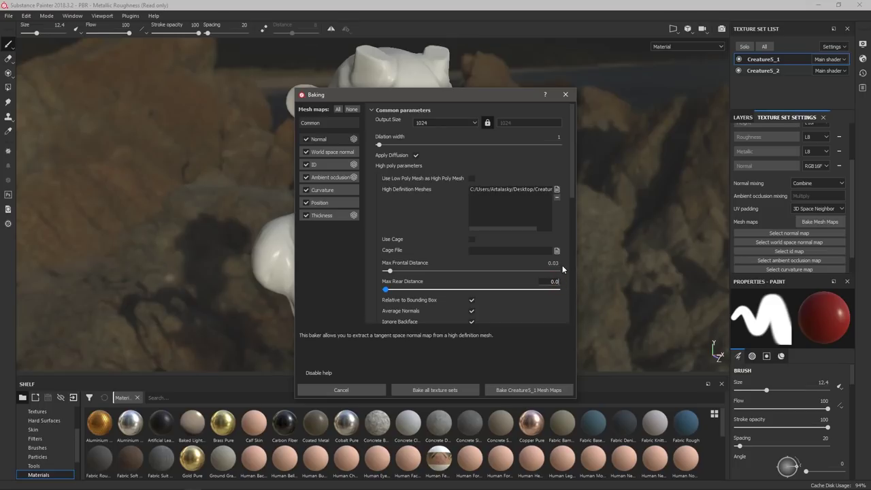
key(Return)
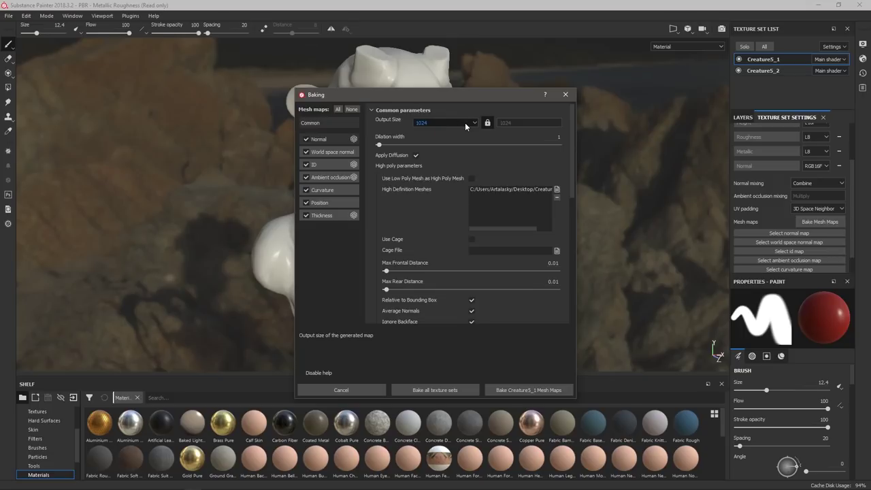
Exclude World space normal, ID, Ambient occlusion, Curvature, Position and Thickness from the bake, leaving only Normal.
click(305, 152)
click(306, 164)
click(306, 177)
click(305, 190)
click(305, 203)
click(304, 215)
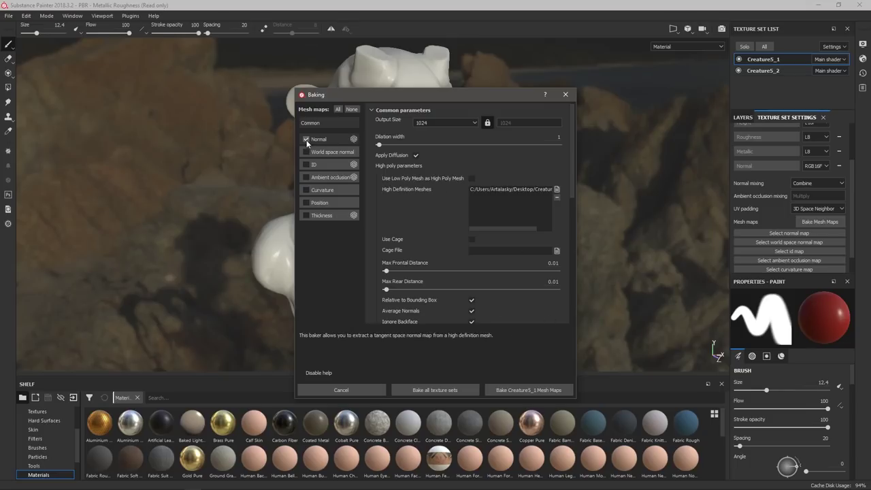
Set the high-poly matching method to By Mesh Name.
click(461, 124)
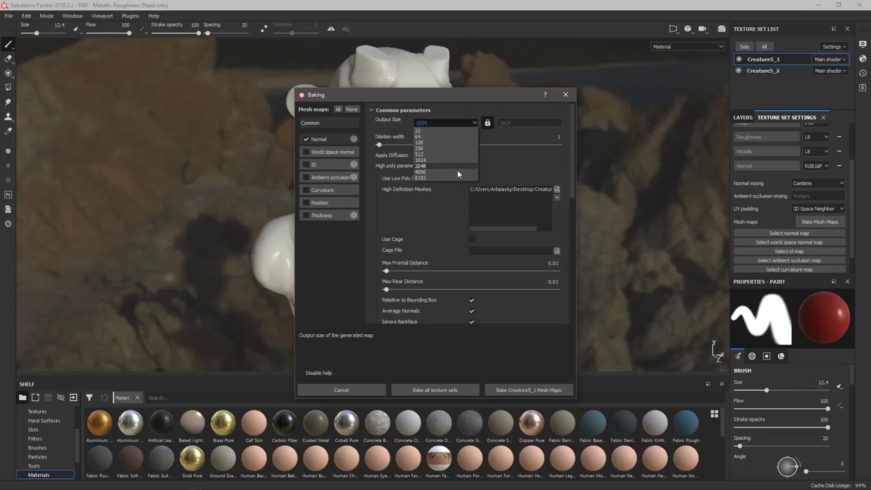
click(468, 122)
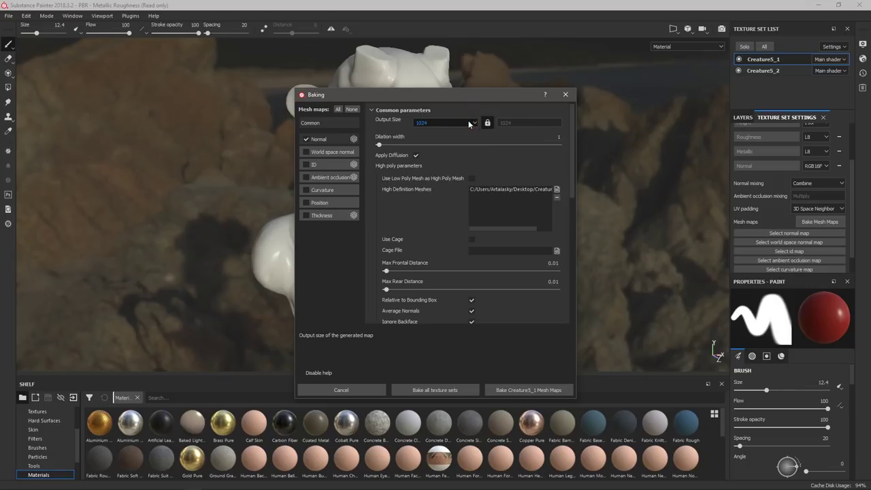
scroll(563, 279, down, 1)
scroll(562, 280, down, 1)
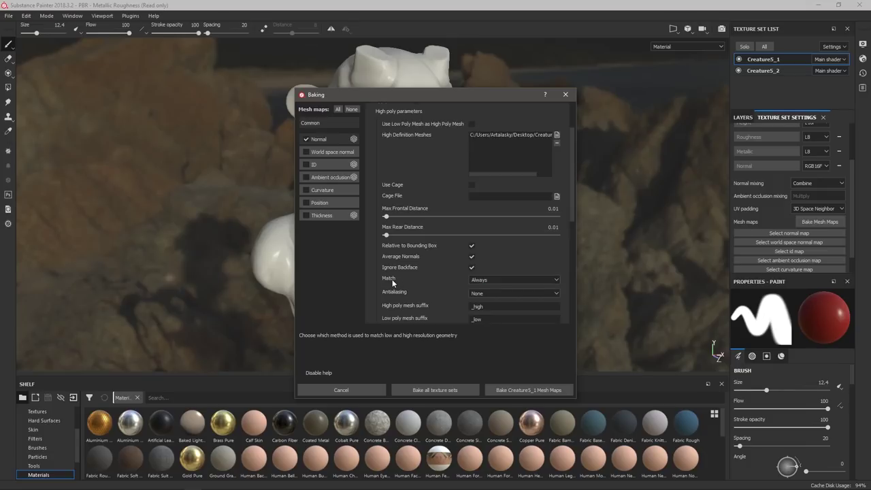
click(520, 279)
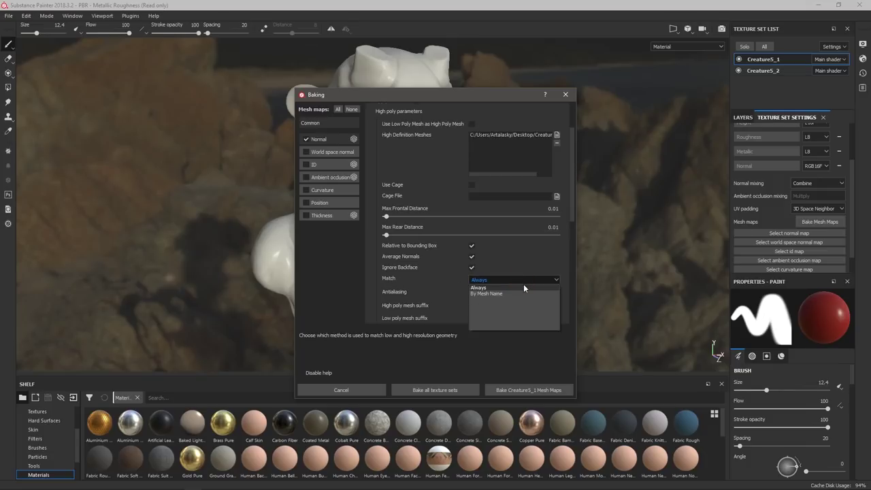
click(521, 293)
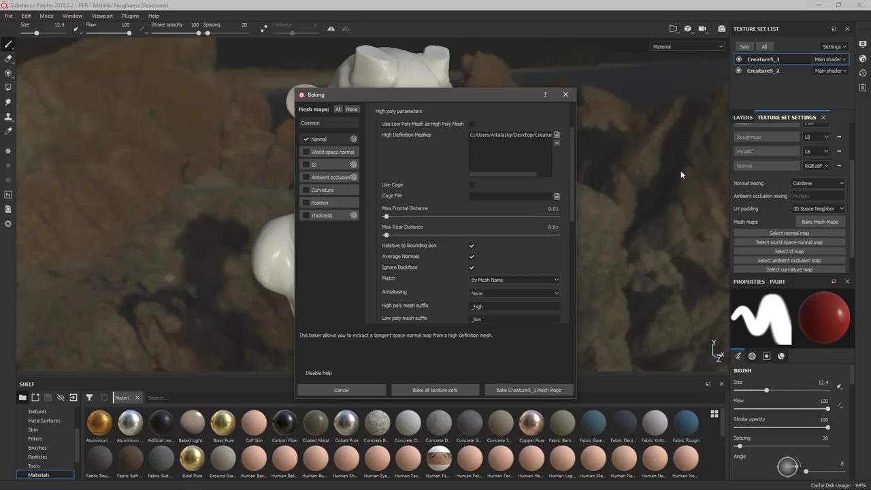
Bake the Normal map for all texture sets and check the surface detail on the bust's face and chest.
click(420, 390)
click(440, 391)
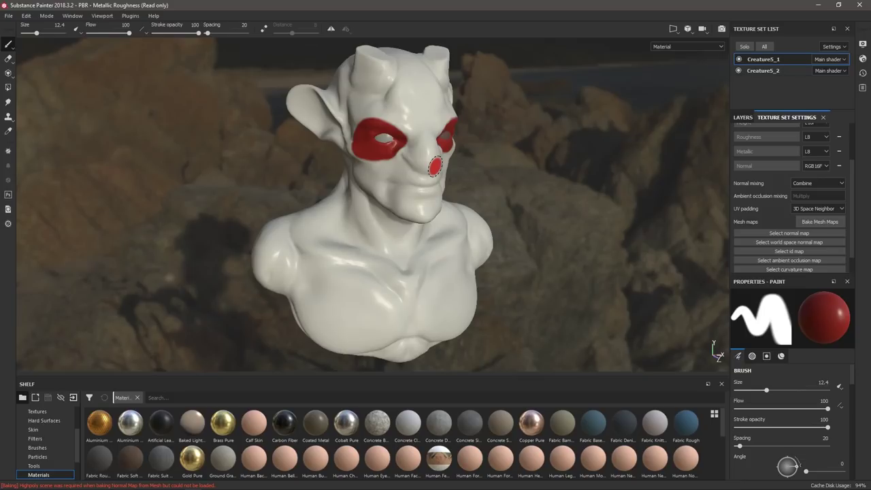
mouse_move(435, 165)
mouse_down()
mouse_move(451, 164)
mouse_move(432, 162)
mouse_up()
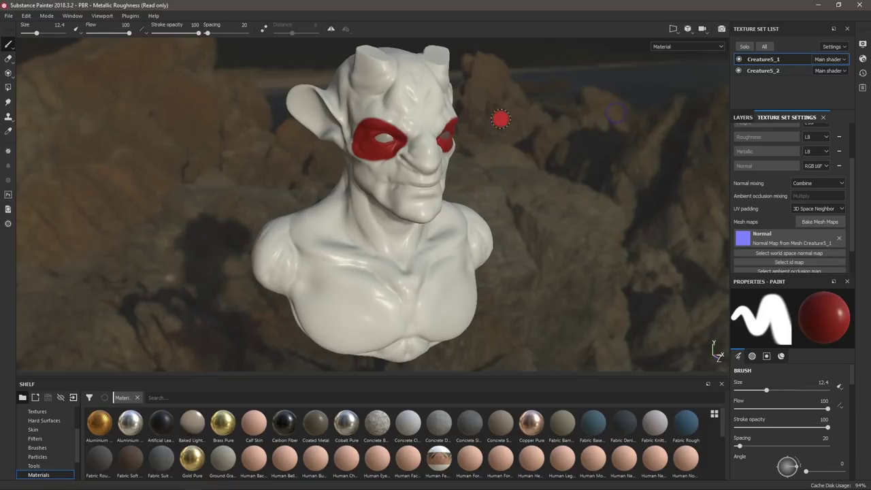
right_click(498, 140)
alt+drag(504, 178, 535, 185)
scroll(769, 151, down, 2)
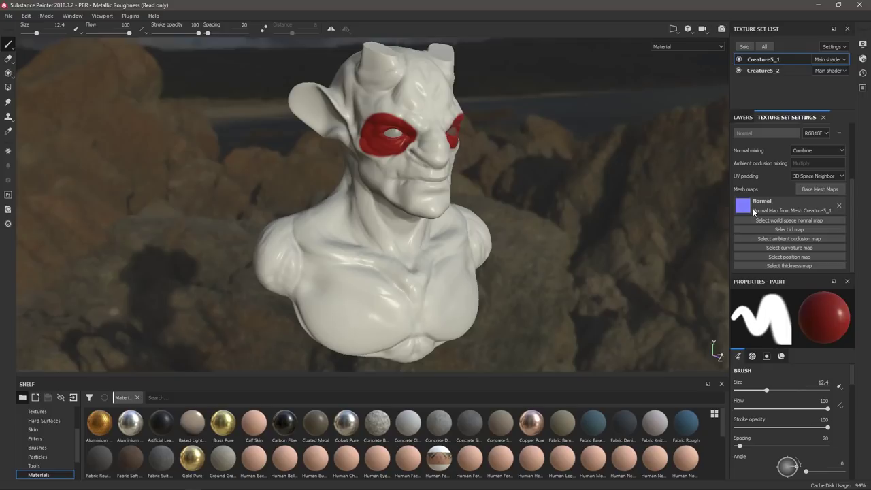
Set the antialiasing of the mesh map bake to Subsampling 4x4.
alt+drag(560, 162, 585, 190)
click(823, 189)
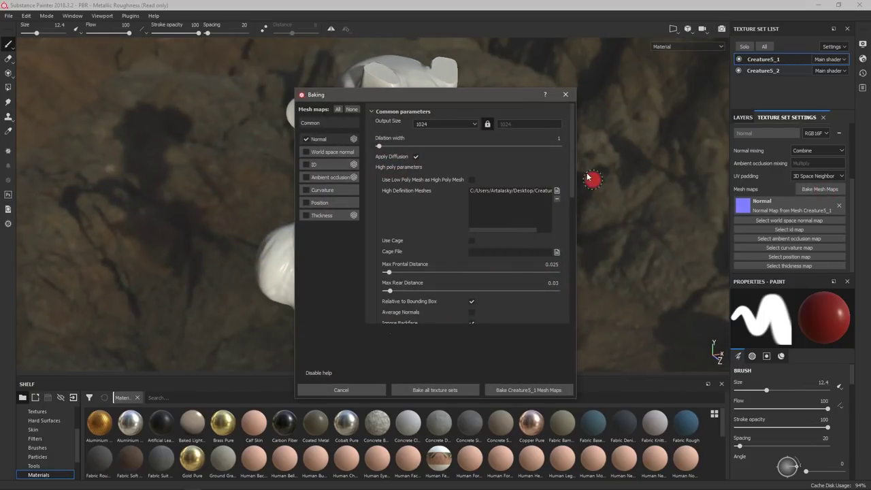
drag(572, 178, 585, 243)
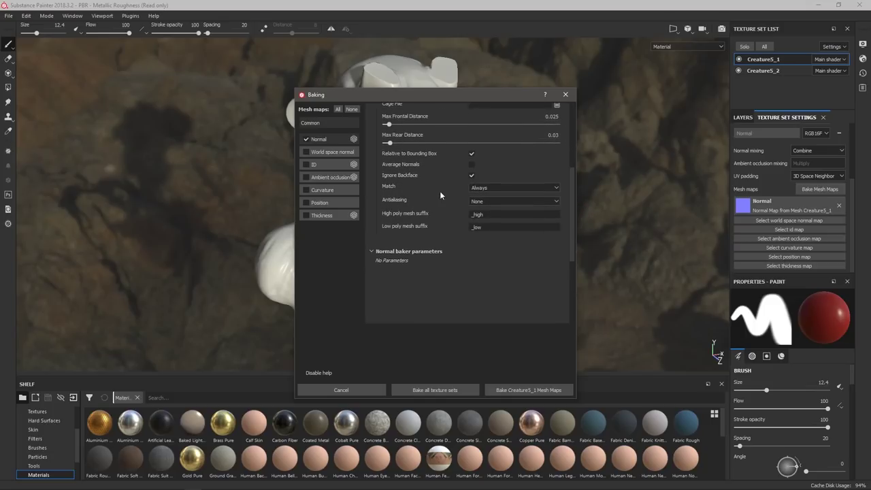
click(504, 201)
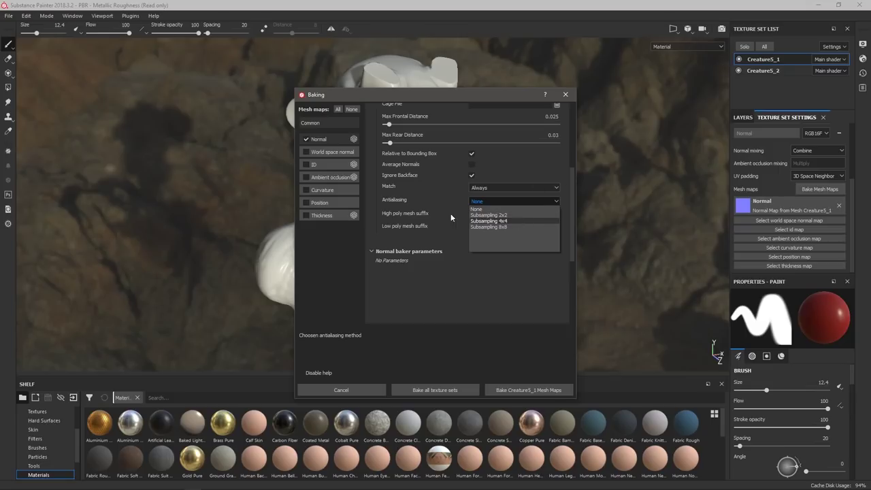
click(509, 218)
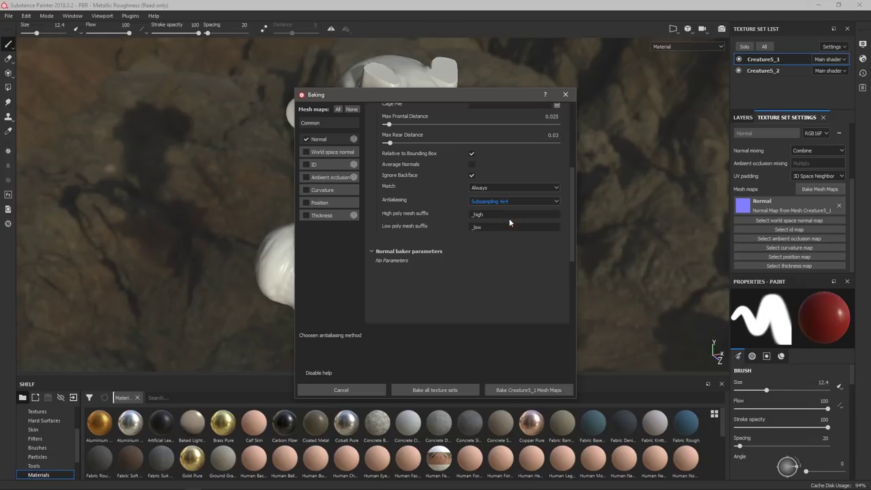
drag(409, 96, 604, 63)
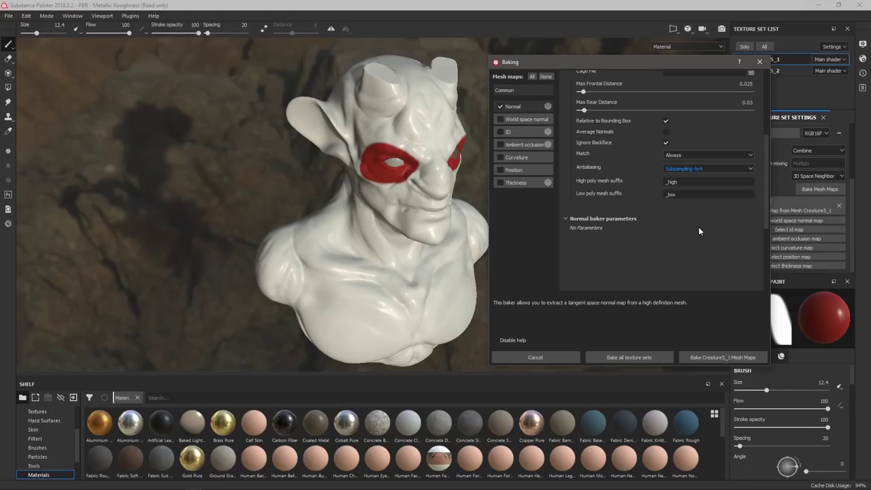
Include World space normal, ID, Curvature, Position and Thickness in the bake, leaving Ambient occlusion out.
click(500, 131)
click(501, 157)
click(500, 170)
click(501, 183)
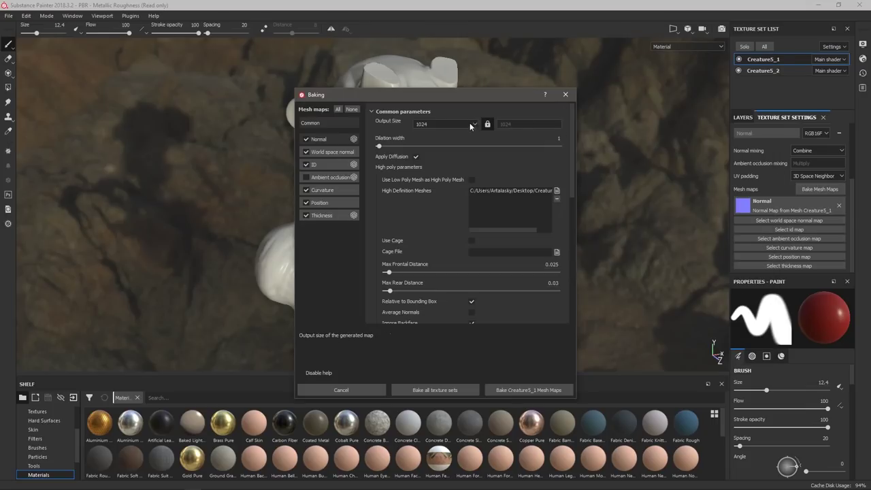
Set the bake output size to 4096 and bake the selected mesh maps for Creature5_1.
click(460, 127)
click(429, 173)
click(511, 390)
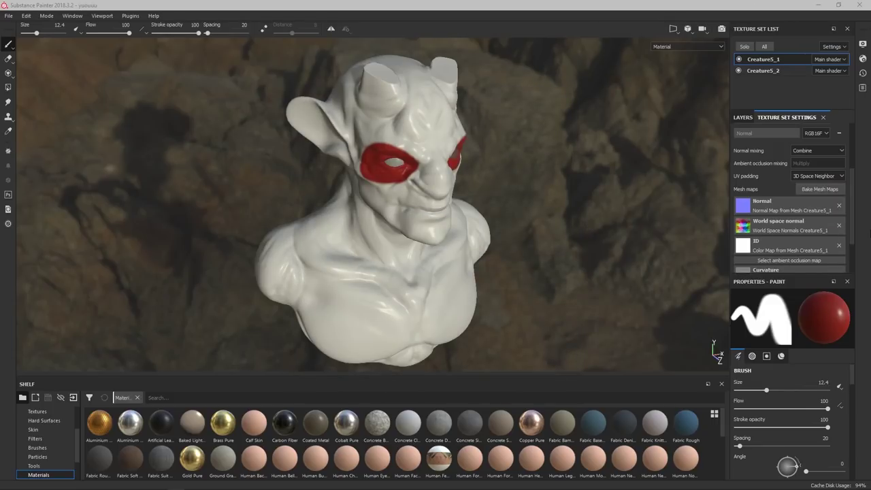
Exclude every other map from the bake and bake only Ambient occlusion.
click(817, 190)
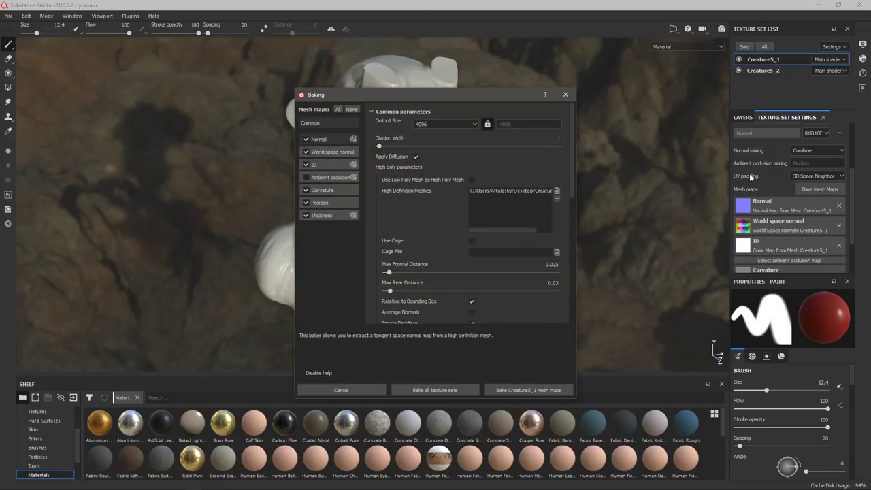
click(307, 139)
click(307, 152)
click(307, 164)
click(307, 190)
click(307, 202)
click(308, 215)
click(307, 216)
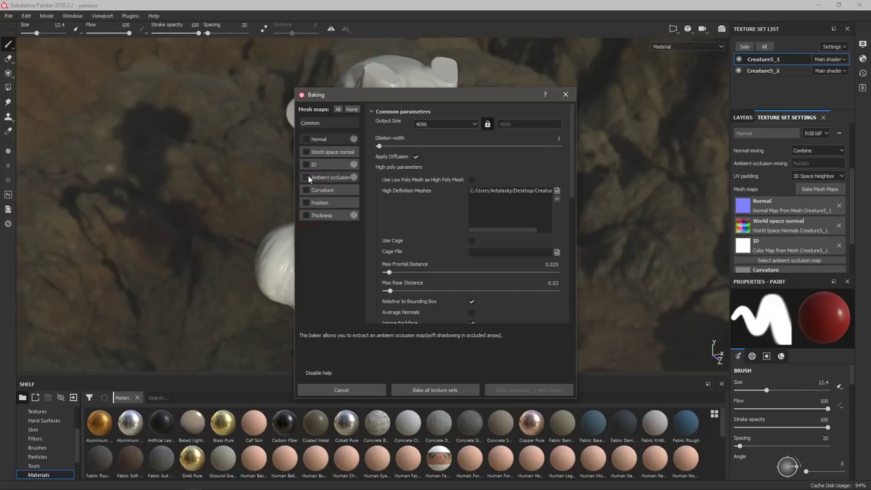
click(307, 177)
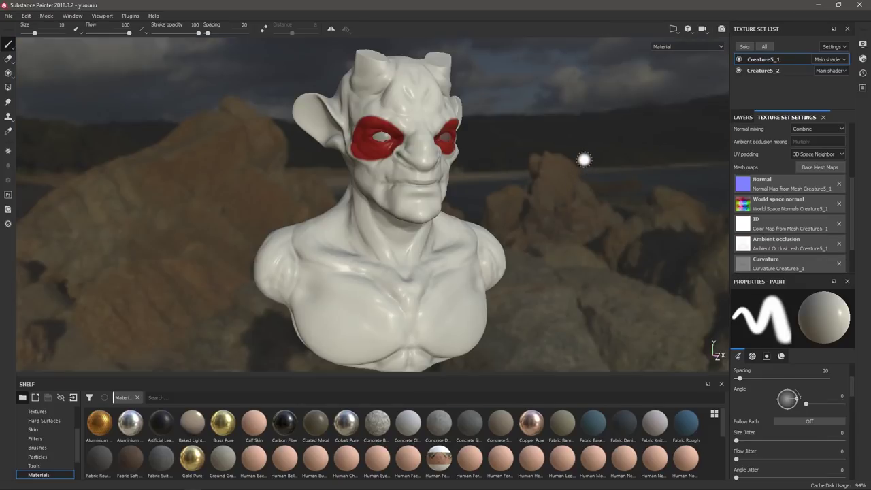
Delete the painted Layer 1 from the Creature5_1 layer stack.
alt+drag(568, 164, 340, 179)
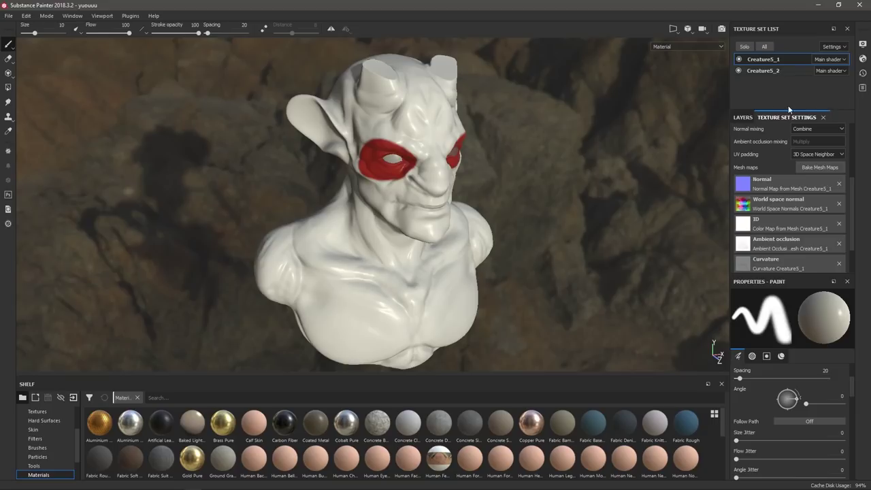
click(744, 117)
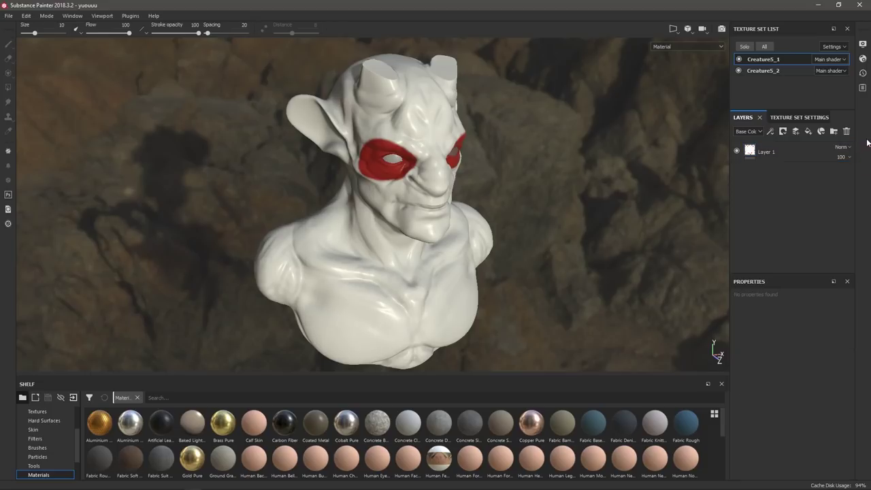
click(847, 131)
click(813, 152)
click(847, 131)
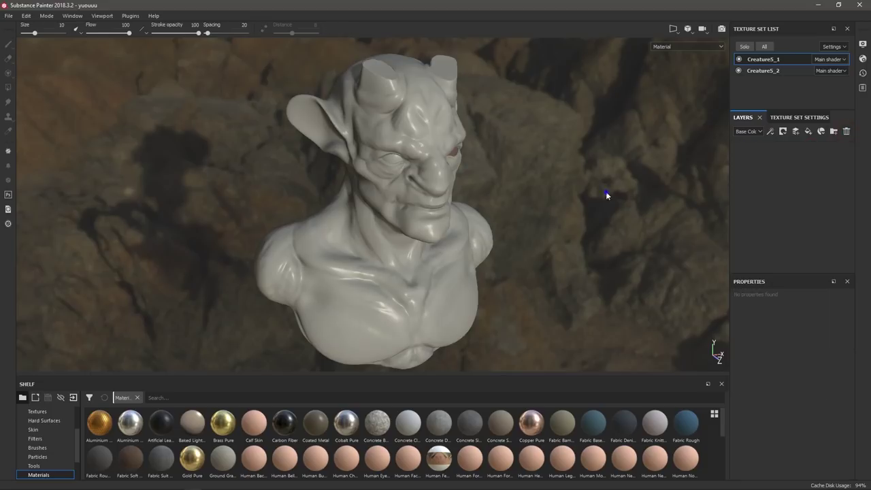
Apply the Skin Face smart material to the Creature5_1 texture set as a layer.
alt+drag(602, 184, 677, 161)
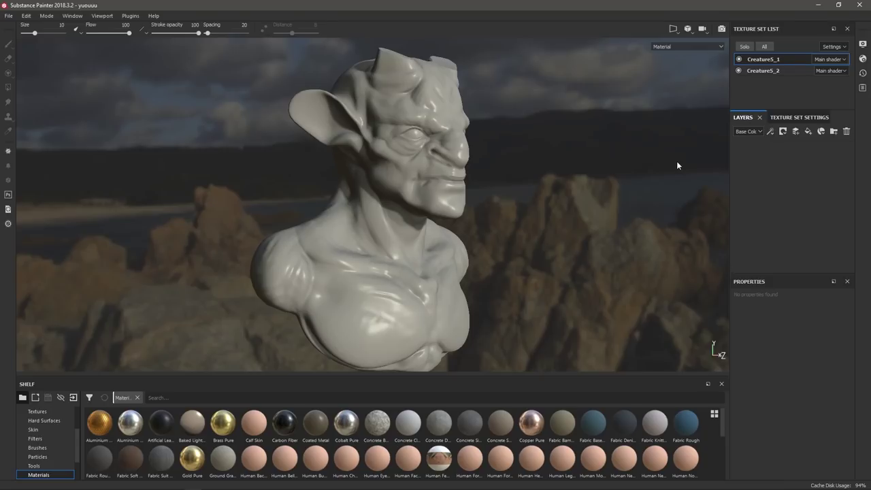
scroll(61, 456, down, 1)
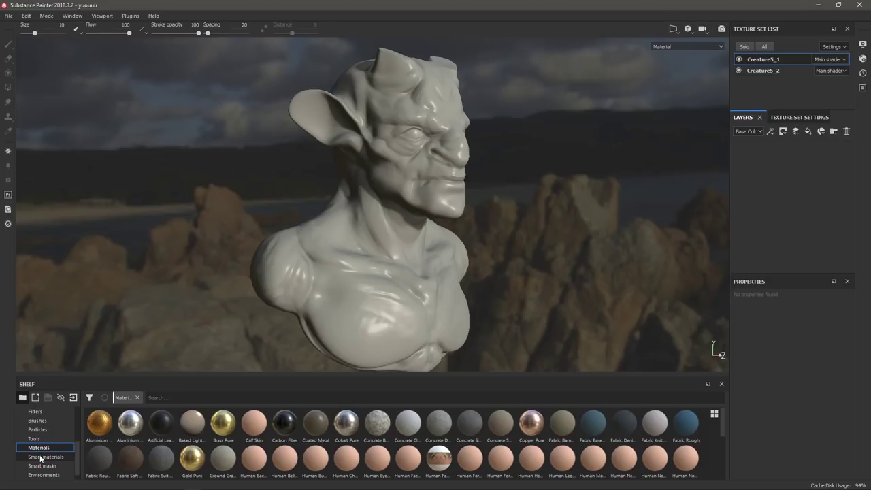
click(47, 457)
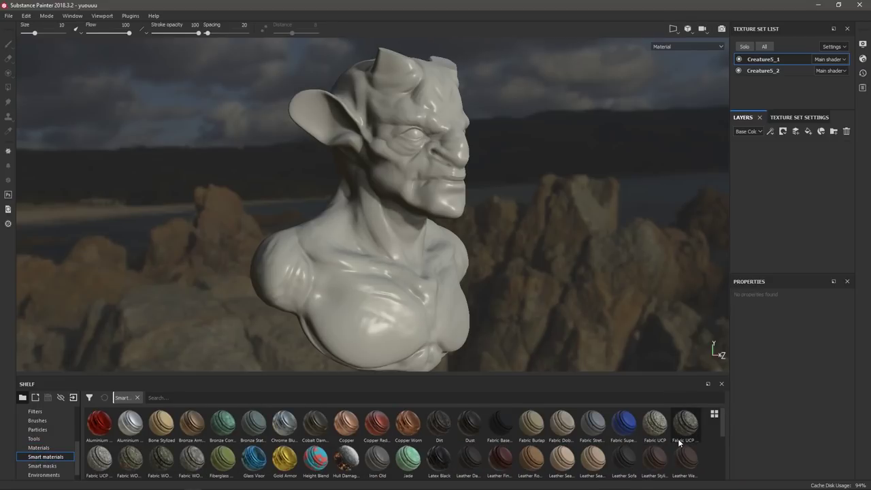
scroll(722, 428, down, 5)
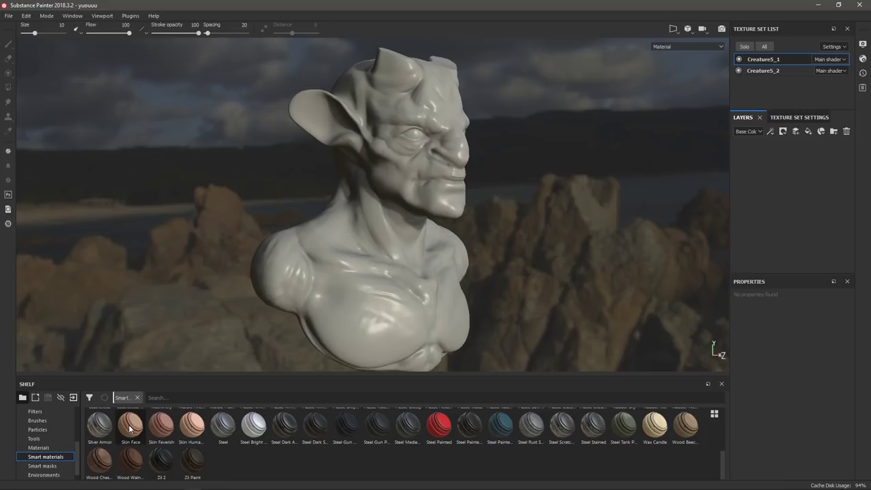
drag(130, 429, 765, 161)
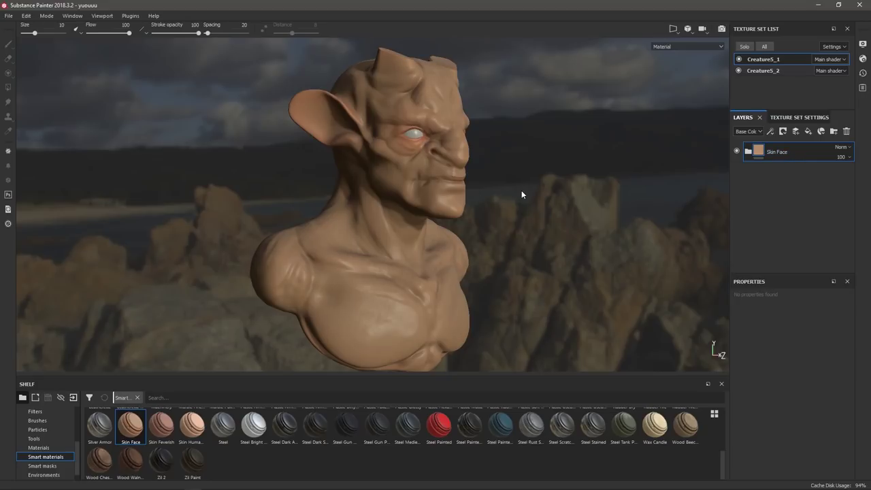
Examine the skin material around the eyes, face and ears from several angles while rotating the environment lighting.
alt+right_drag(513, 211, 521, 436)
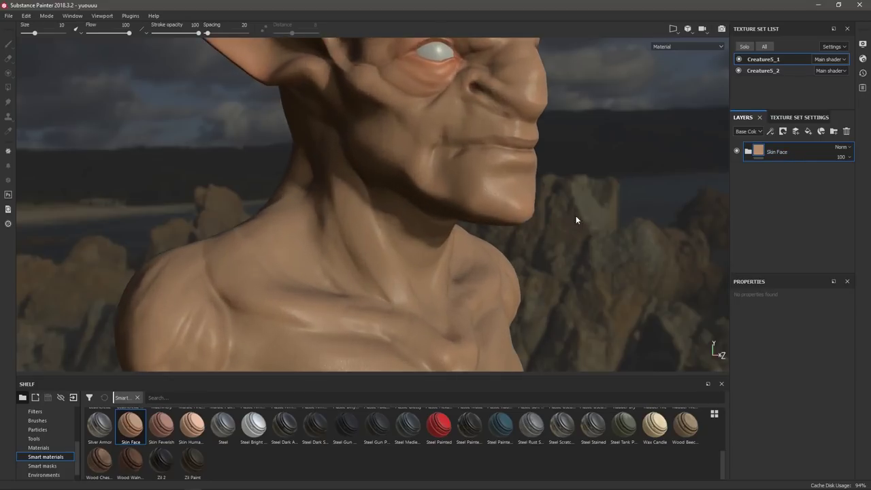
alt+right_drag(578, 217, 584, 301)
alt+middle_drag(643, 174, 611, 354)
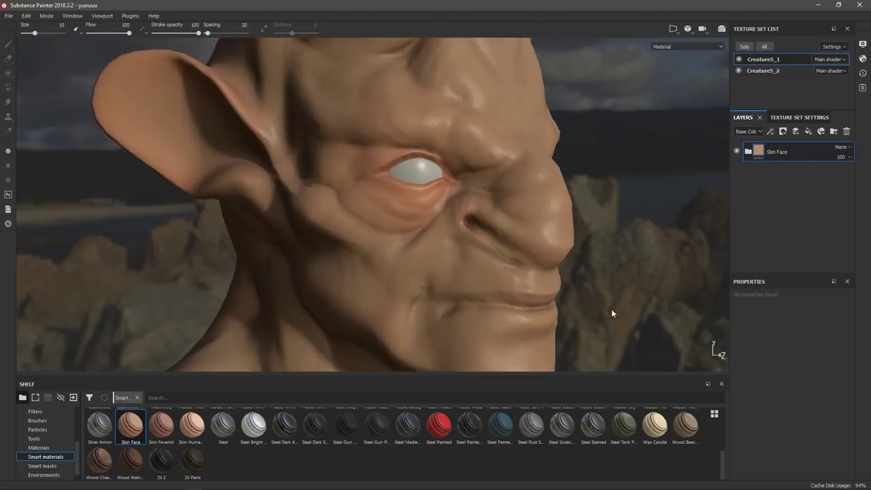
alt+drag(542, 197, 483, 179)
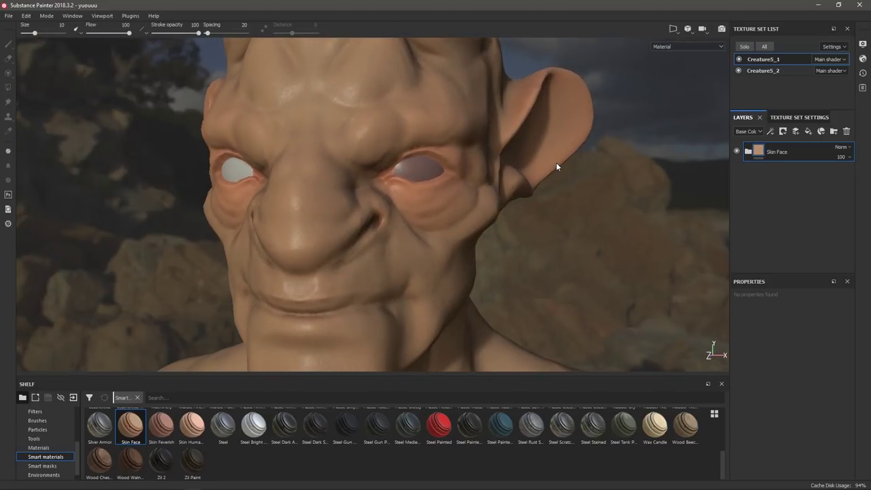
scroll(572, 211, down, 3)
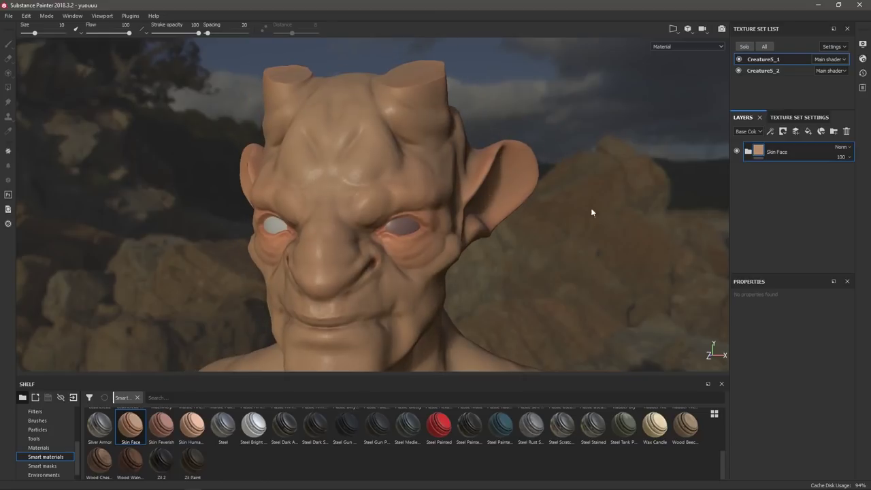
alt+drag(576, 272, 374, 258)
shift+right_drag(525, 250, 457, 253)
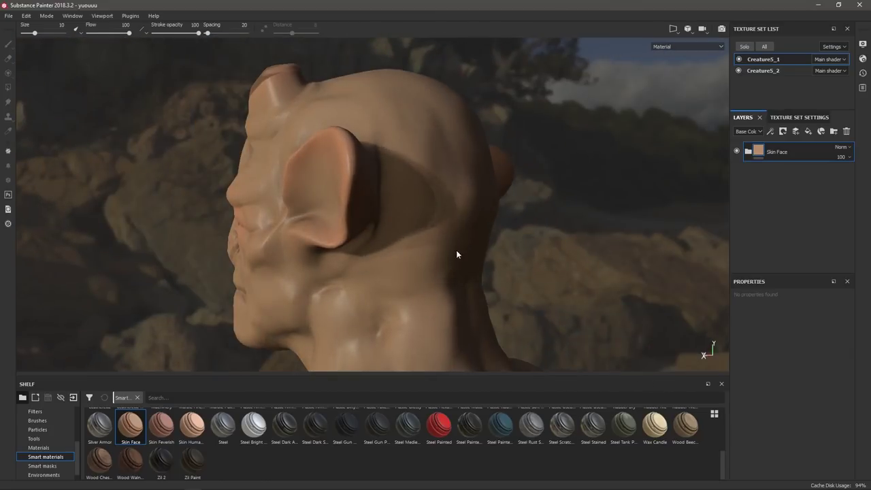
shift+right_drag(568, 252, 574, 247)
alt+drag(574, 247, 625, 252)
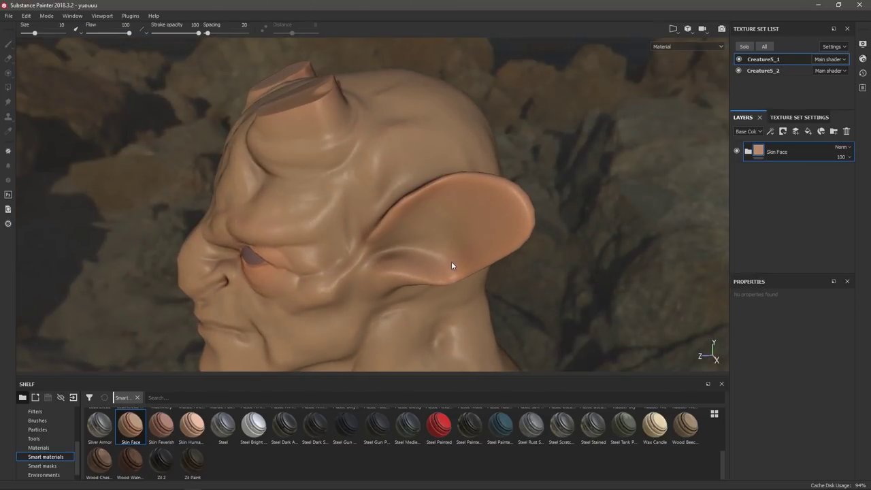
alt+drag(501, 127, 409, 129)
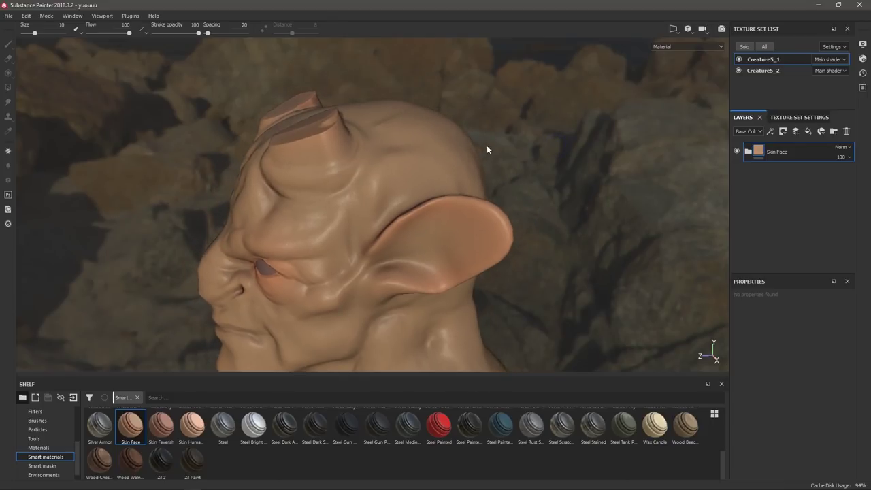
alt+right_drag(544, 294, 515, 293)
alt+middle_drag(515, 293, 543, 158)
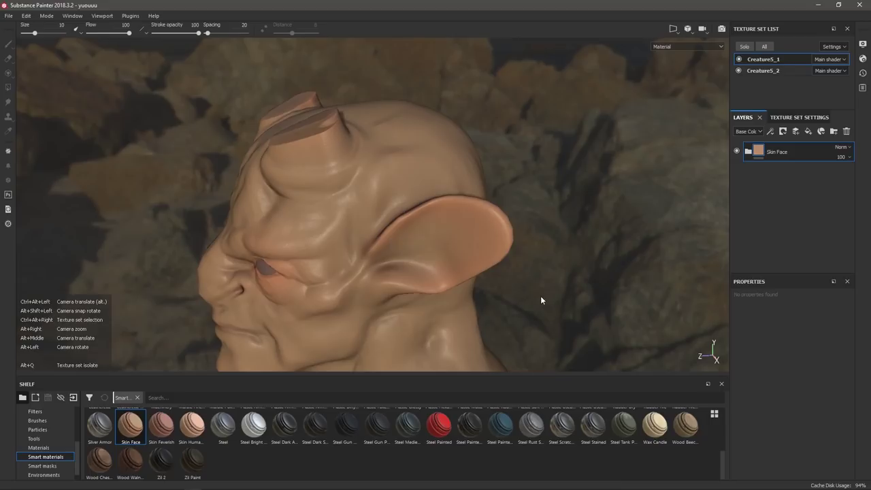
alt+right_drag(555, 248, 524, 116)
alt+drag(584, 240, 619, 207)
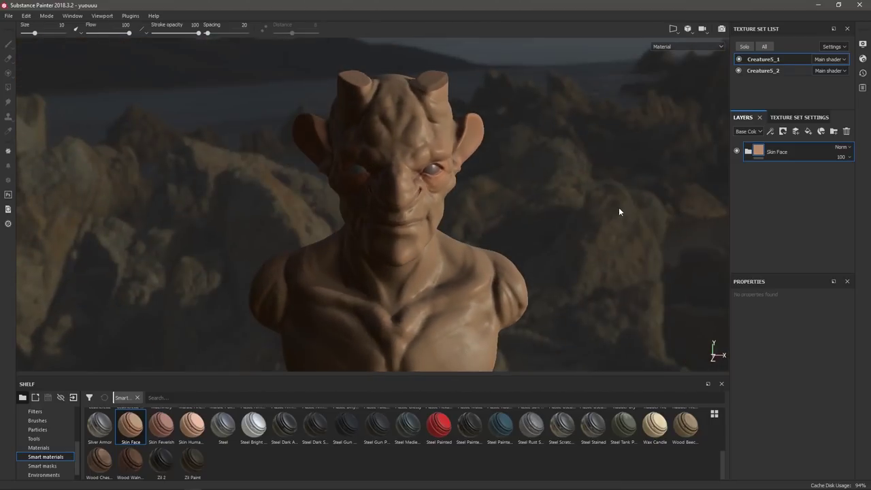
mouse_move(619, 207)
shift+right_down()
mouse_move(592, 203)
mouse_move(603, 205)
shift+right_up()
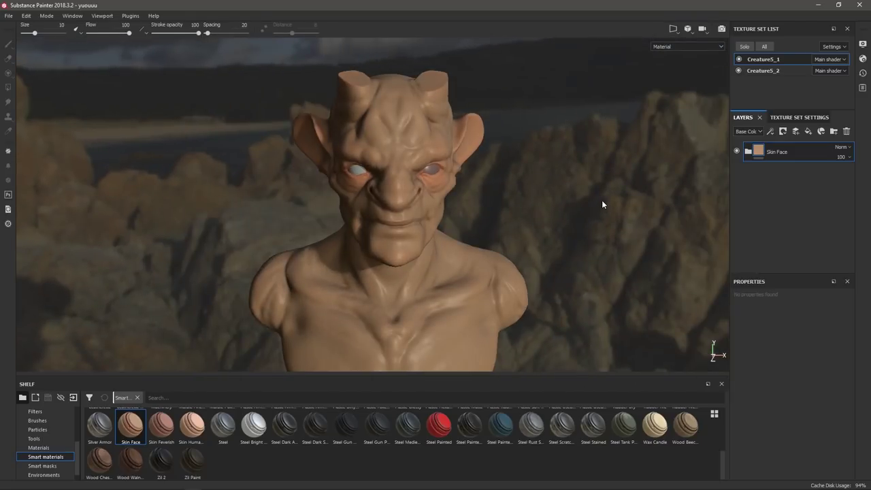
Change the base color of the Base Skin layer inside the Skin Face group to a dark red.
click(748, 152)
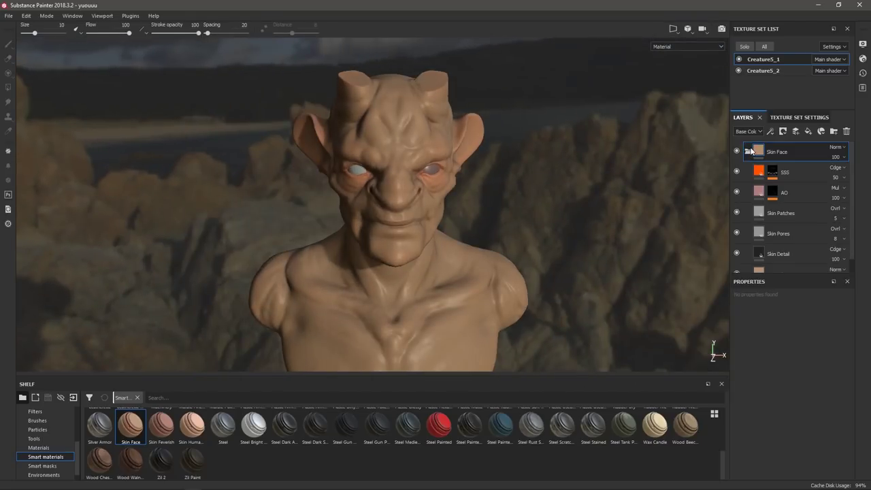
scroll(805, 226, down, 1)
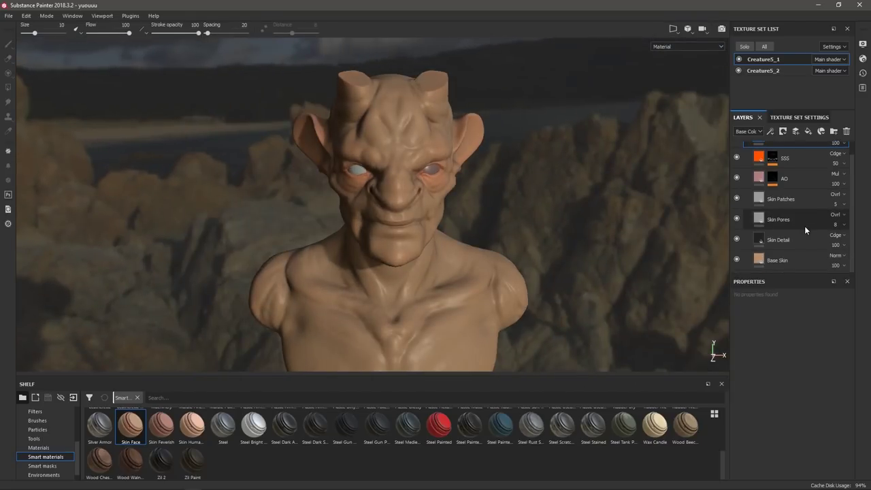
click(772, 262)
scroll(832, 394, down, 2)
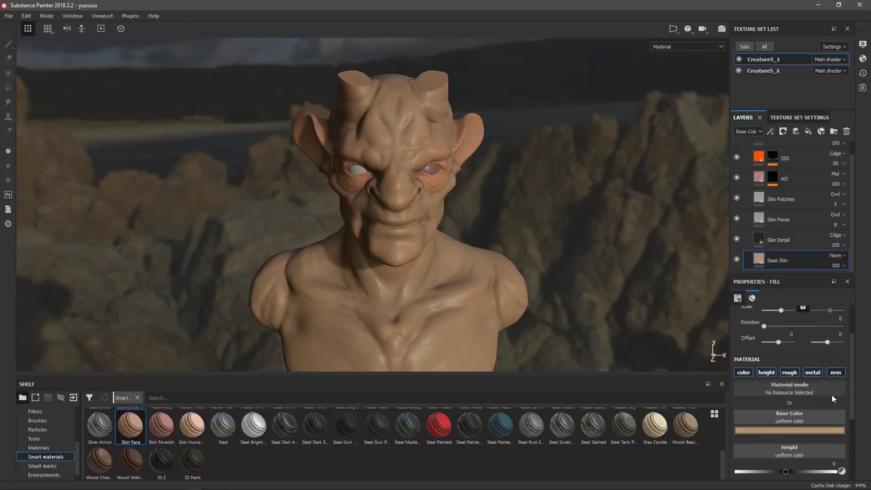
click(770, 431)
click(787, 355)
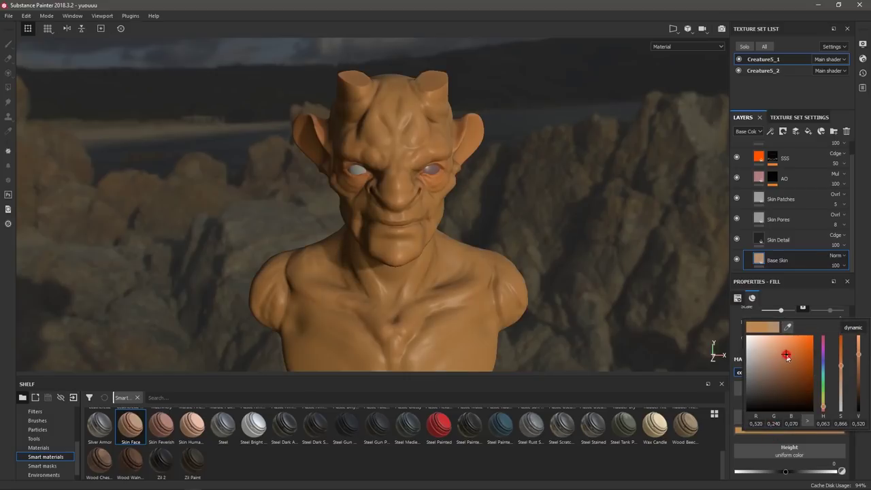
drag(787, 355, 777, 365)
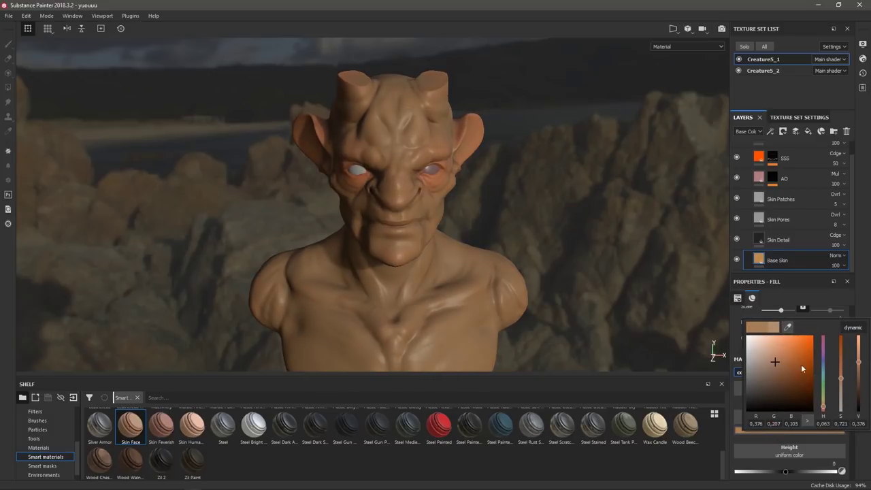
drag(825, 402, 826, 413)
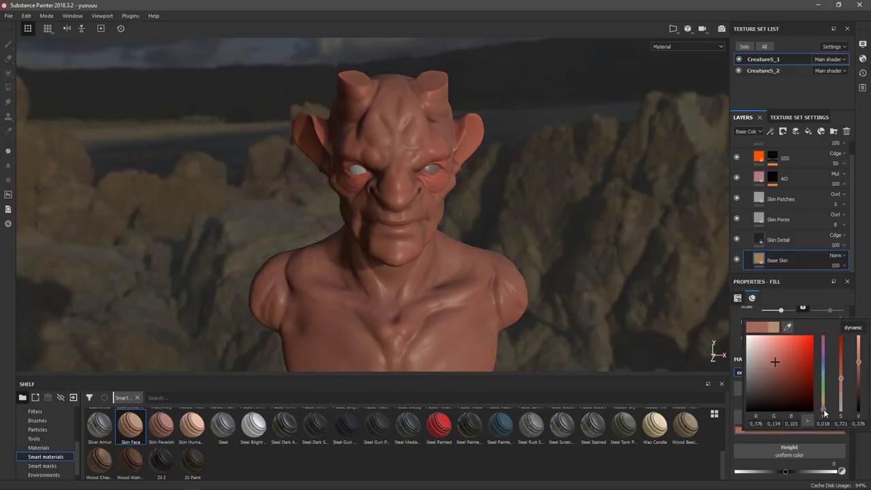
mouse_move(781, 368)
mouse_down()
mouse_move(783, 386)
mouse_move(784, 373)
mouse_up()
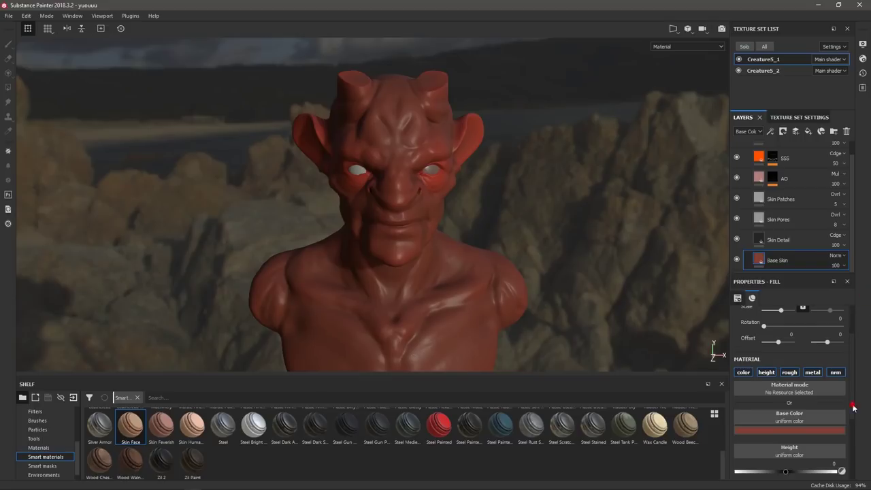
Raise the roughness of the Base Skin layer to about 0.44.
scroll(852, 395, down, 3)
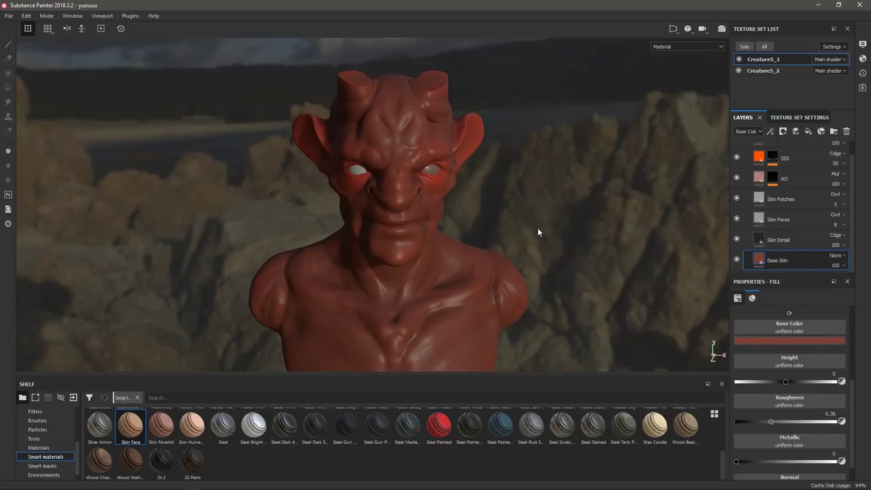
mouse_move(770, 421)
mouse_down()
mouse_move(738, 421)
mouse_move(781, 420)
mouse_move(773, 422)
mouse_up()
alt+drag(576, 224, 463, 235)
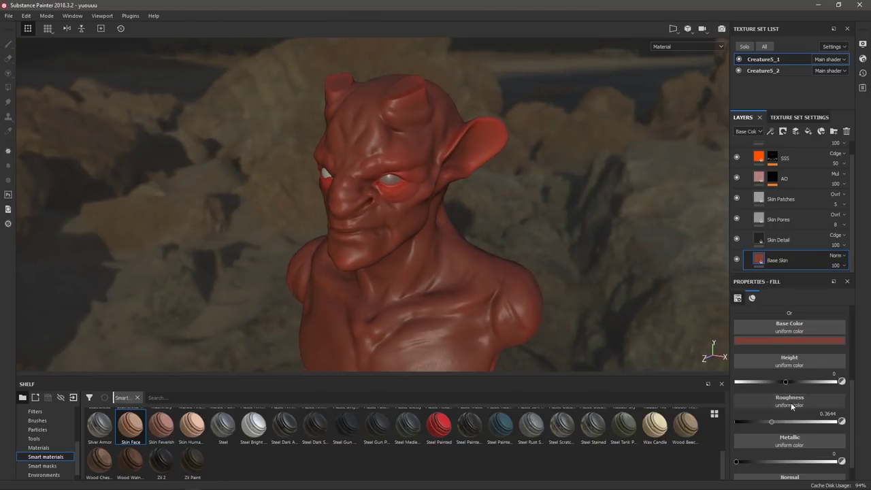
mouse_move(772, 422)
mouse_down()
mouse_move(736, 429)
mouse_move(830, 431)
mouse_move(781, 431)
mouse_up()
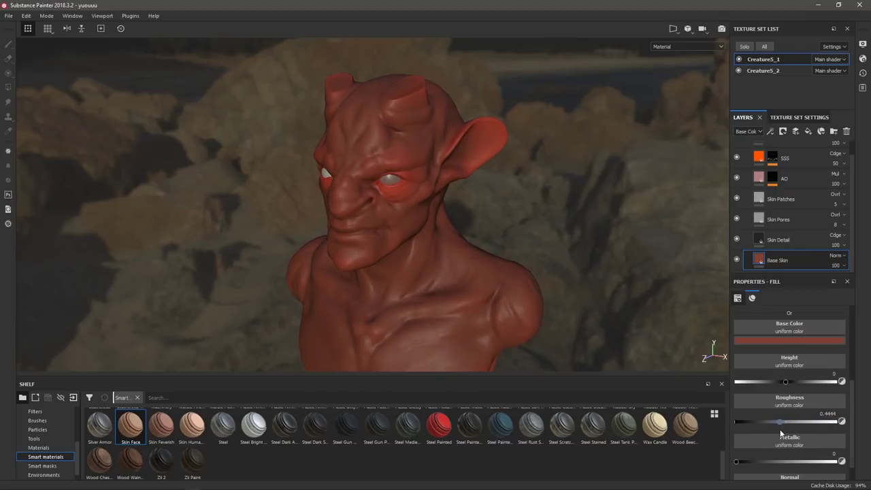
right_click(561, 251)
click(505, 182)
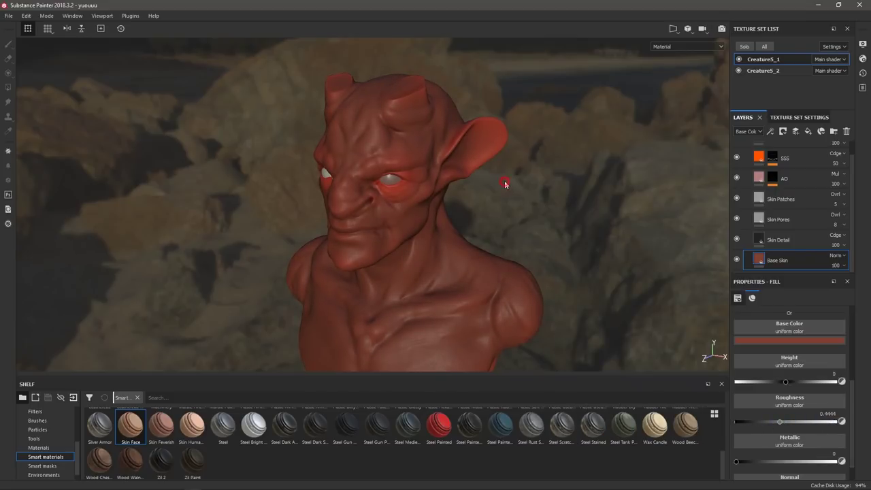
Change the base color of the Base Skin layer to blue.
click(790, 340)
click(823, 394)
drag(824, 394, 818, 390)
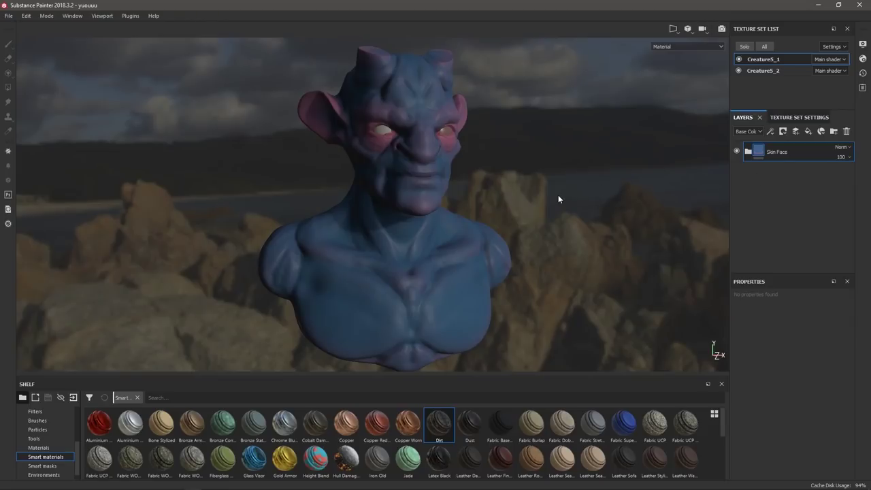
Add a fill layer above the Skin Face group and mask it with the Occlusion smart mask.
click(808, 132)
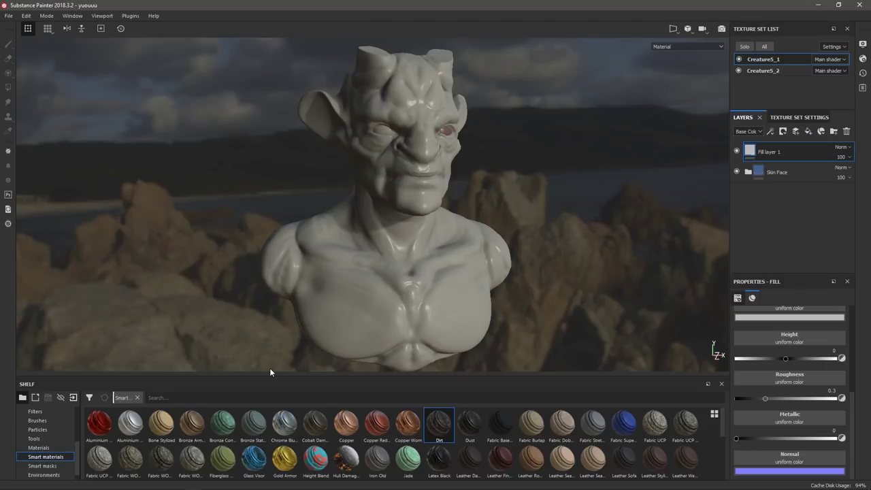
click(46, 467)
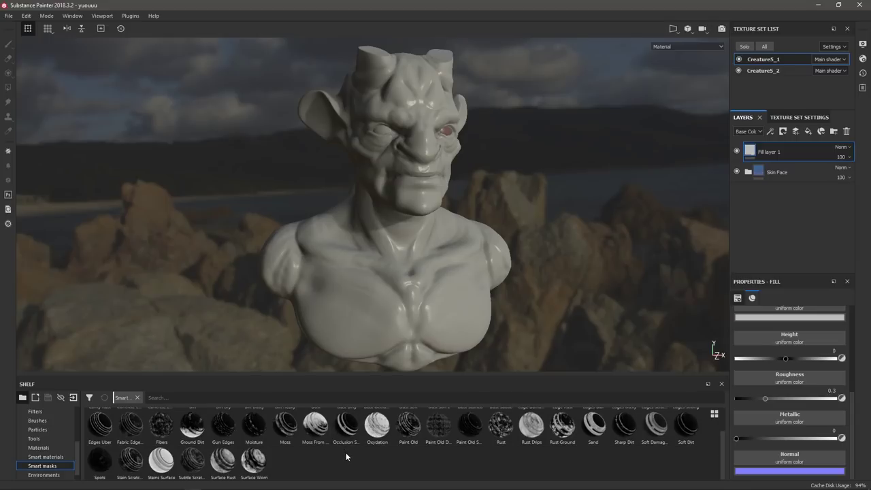
mouse_move(347, 425)
mouse_down()
mouse_move(751, 217)
mouse_move(816, 146)
mouse_up()
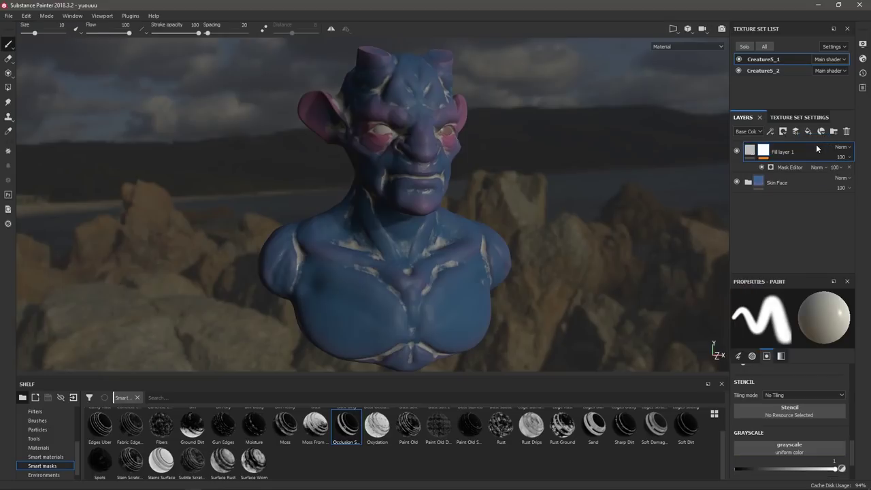
right_click(565, 193)
mouse_move(539, 182)
alt+mouse_down()
mouse_move(508, 197)
mouse_move(399, 181)
alt+mouse_up()
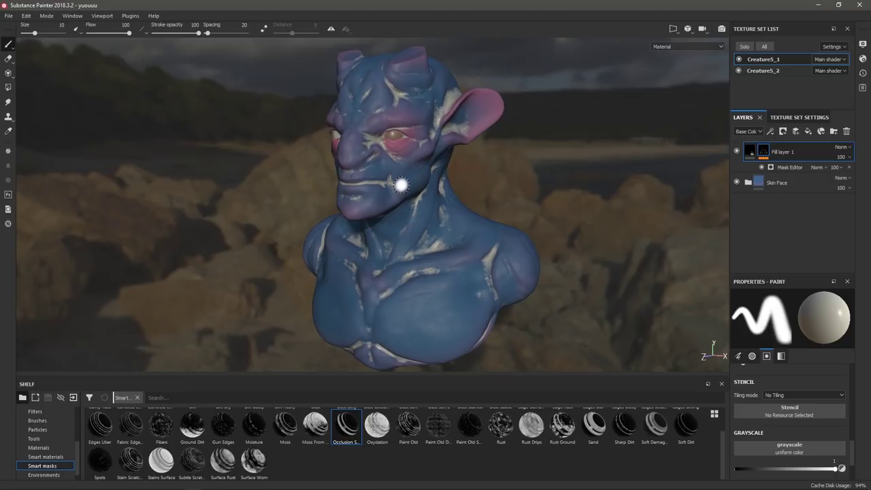
Try the Overlay blend mode on Fill layer 1, set it to Multiply, and compare the skin with the layer hidden and shown.
click(848, 151)
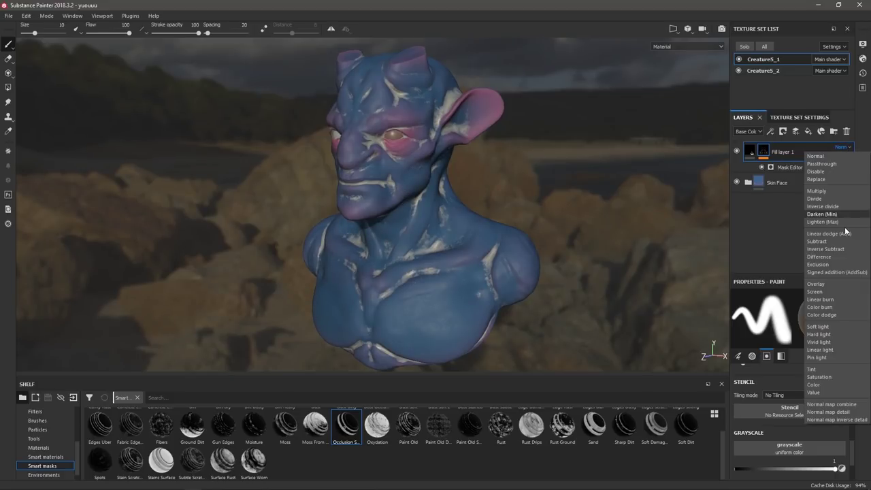
click(826, 290)
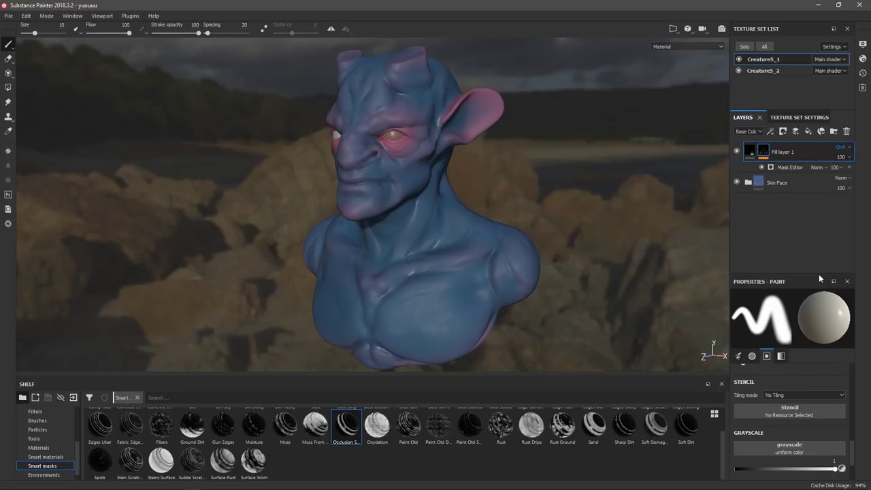
click(844, 151)
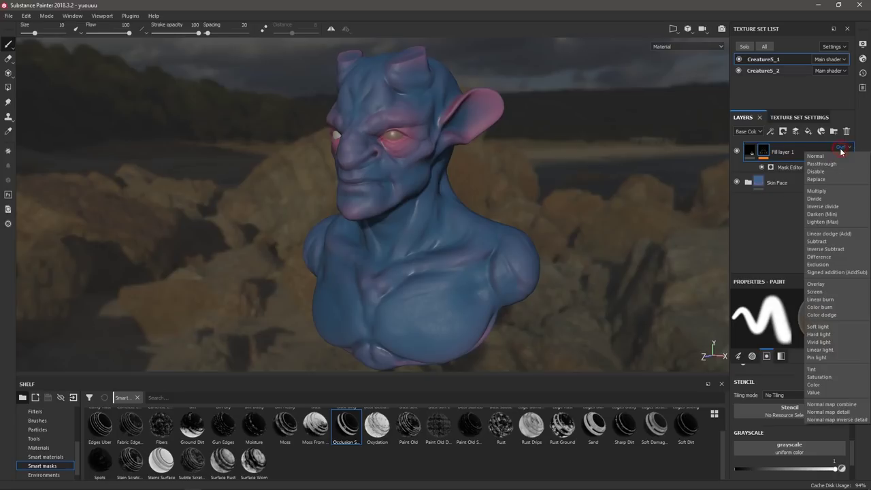
click(843, 191)
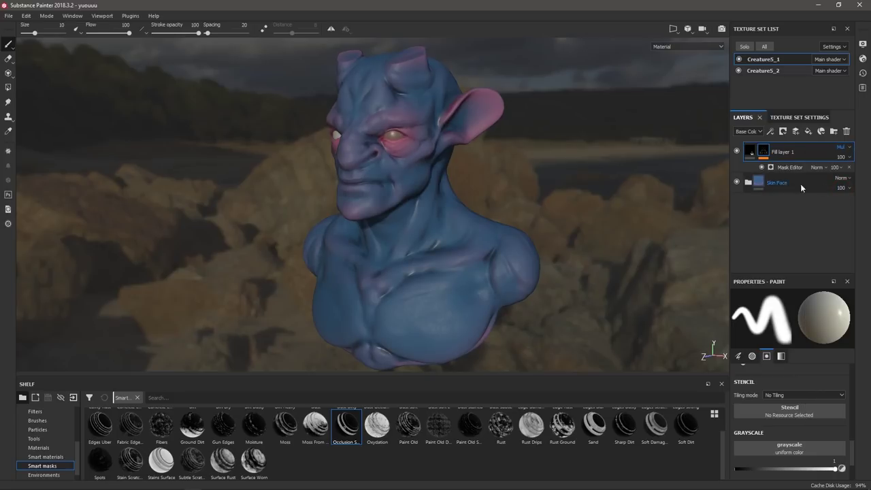
click(736, 154)
click(736, 156)
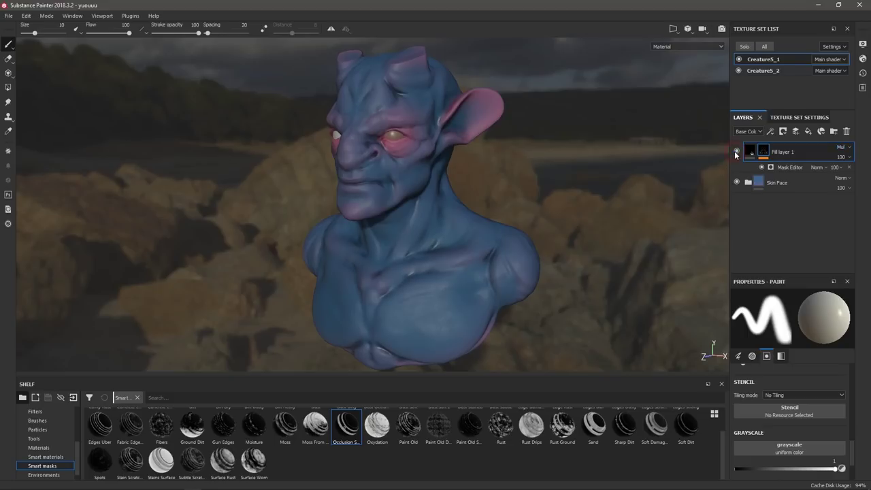
Set the base color of Fill layer 1 to a light purple with RGB 0.529, 0.430, 0.749.
click(749, 151)
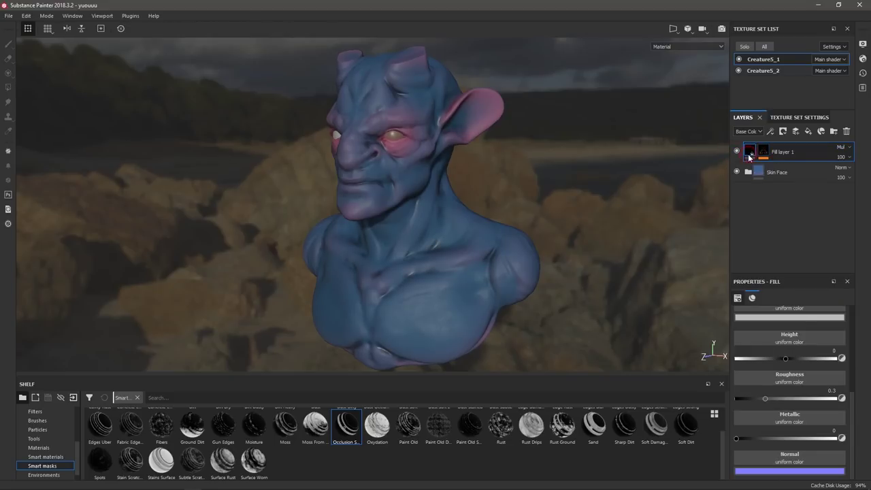
scroll(823, 381, up, 3)
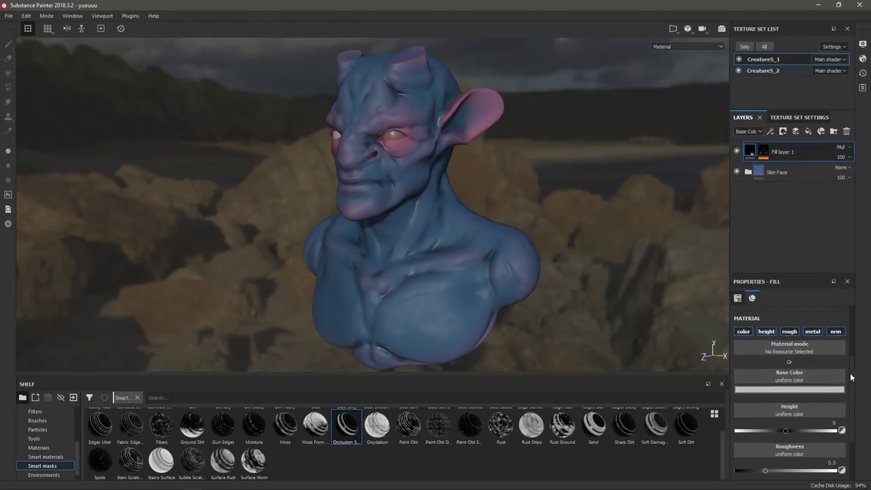
click(817, 390)
mouse_move(768, 298)
mouse_down()
mouse_move(788, 308)
mouse_move(768, 301)
mouse_up()
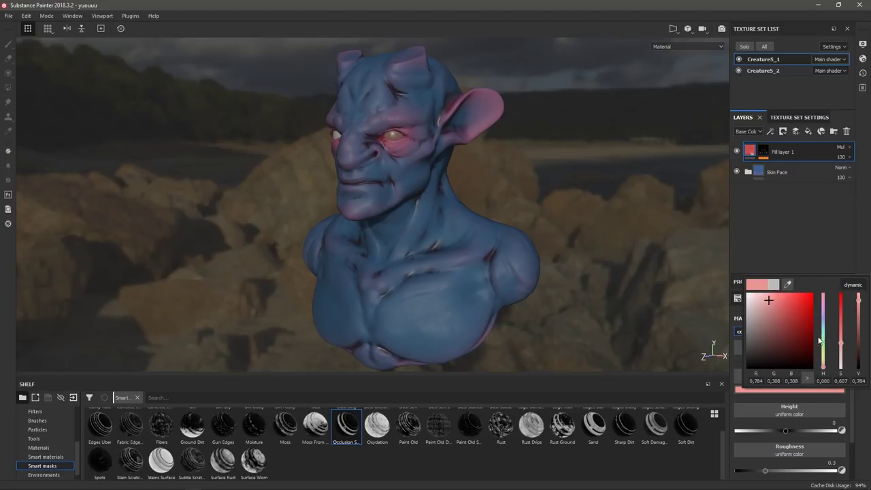
drag(842, 343, 842, 334)
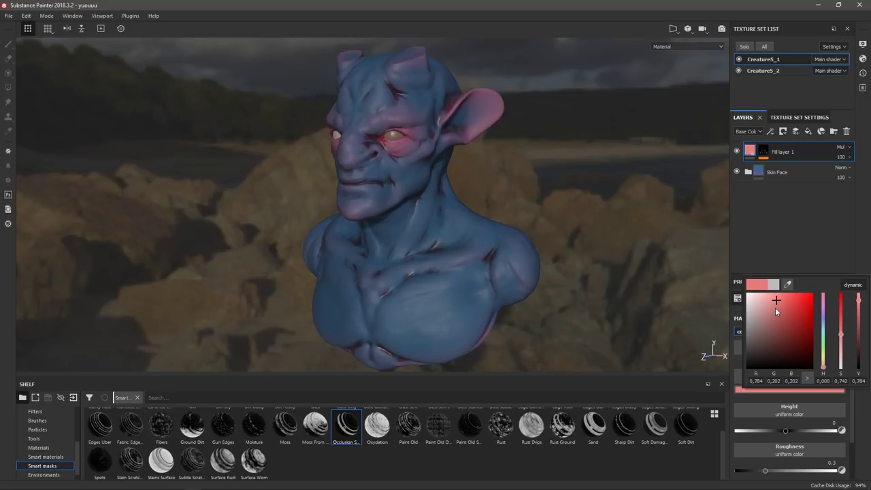
mouse_move(776, 300)
mouse_down()
mouse_move(789, 310)
mouse_move(792, 361)
mouse_move(774, 295)
mouse_move(748, 295)
mouse_move(761, 304)
mouse_up()
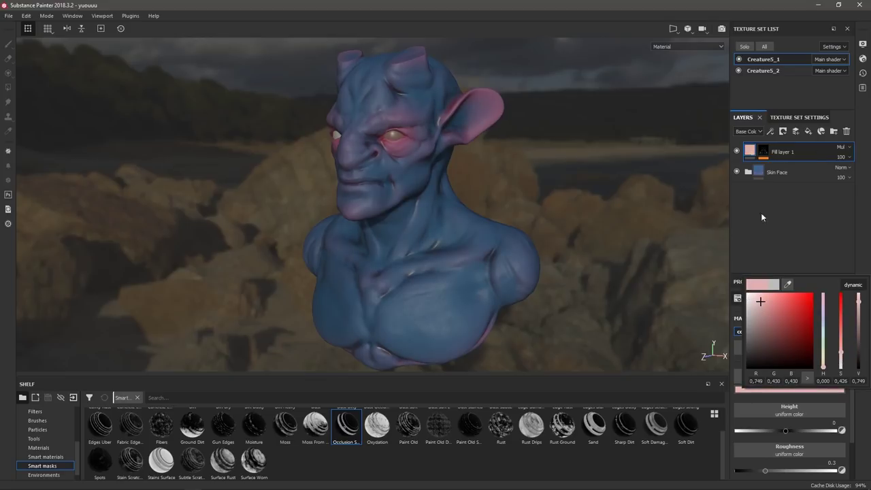
drag(823, 348, 824, 316)
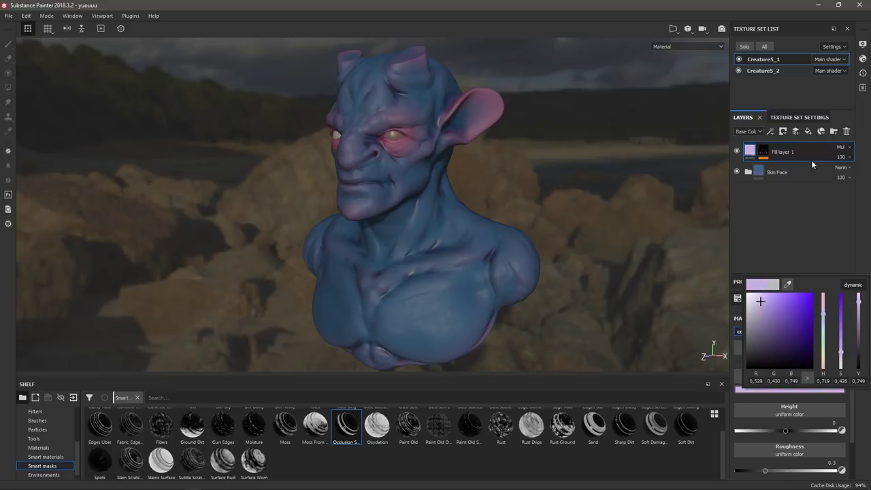
click(734, 156)
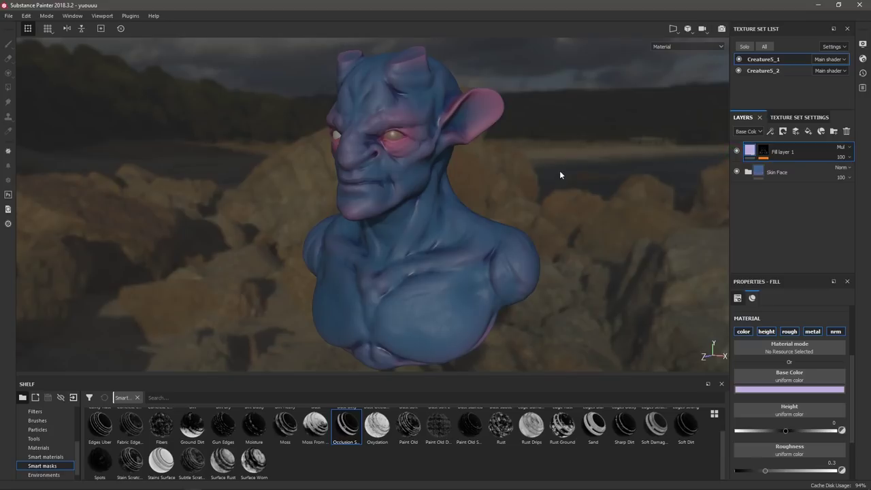
Add a second fill layer at the top of the stack and apply the Spots smart mask to it.
click(813, 131)
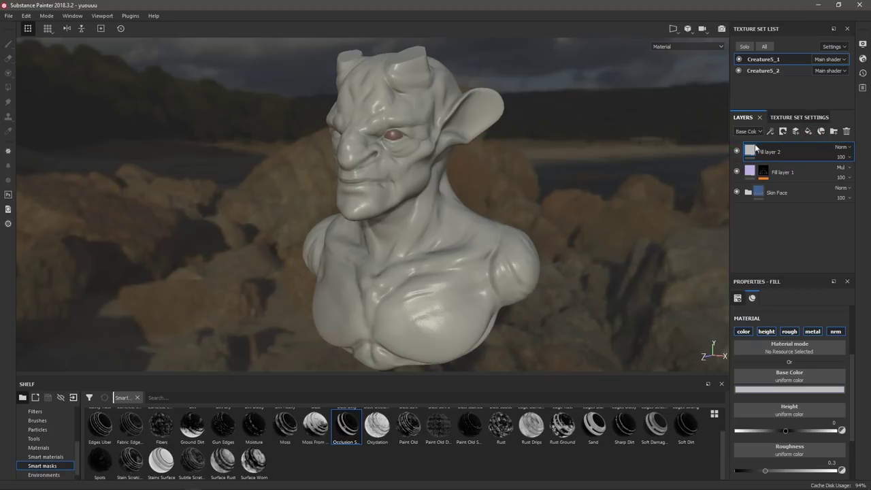
drag(100, 467, 793, 153)
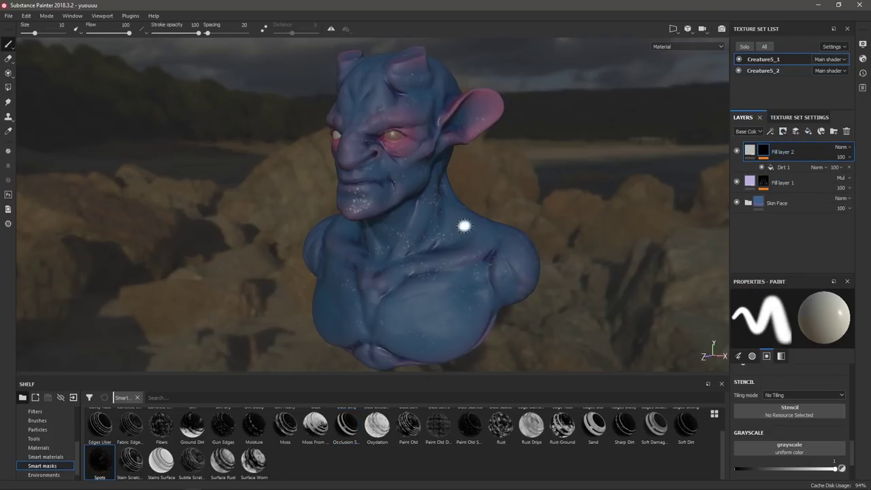
right_click(540, 200)
mouse_move(476, 179)
alt+right_down()
mouse_move(554, 252)
mouse_move(623, 397)
alt+right_up()
mouse_move(574, 171)
alt+mouse_down()
mouse_move(590, 142)
mouse_move(782, 149)
mouse_move(803, 243)
mouse_move(653, 171)
mouse_move(562, 147)
alt+mouse_up()
alt+right_drag(598, 161, 538, 59)
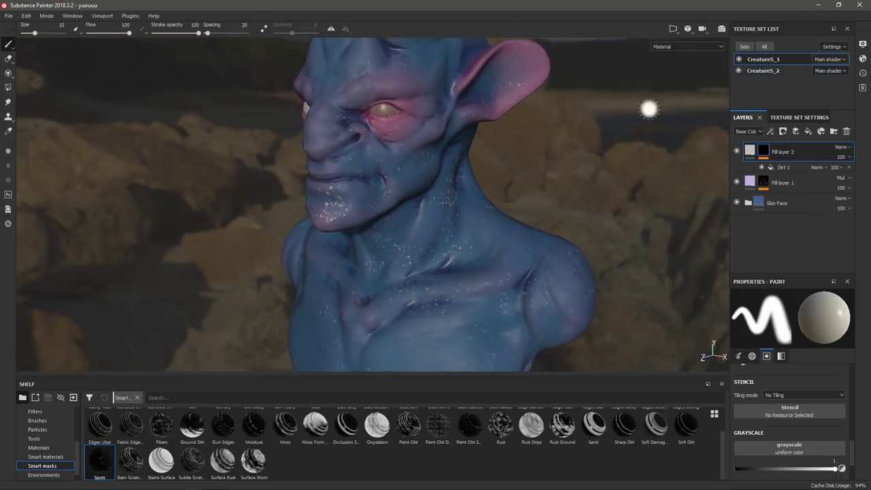
Try the Overlay blend mode on Fill layer 2 with a neutral grey base color of 0.258.
click(843, 147)
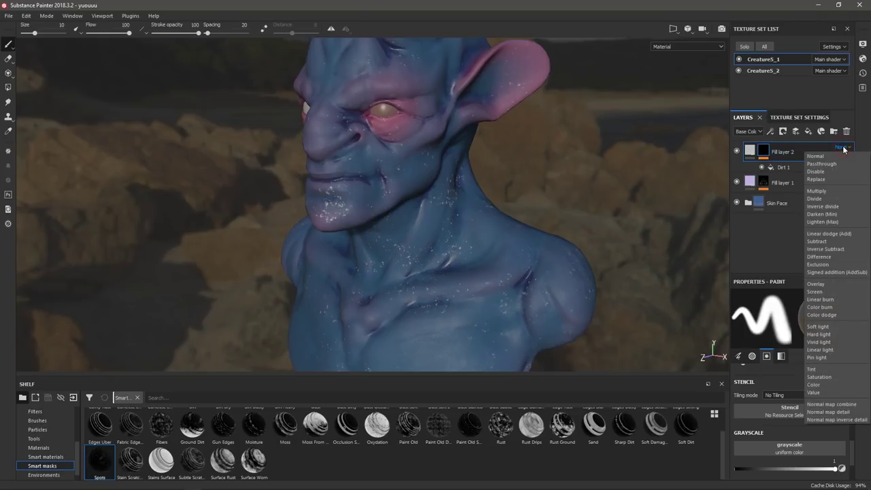
click(824, 285)
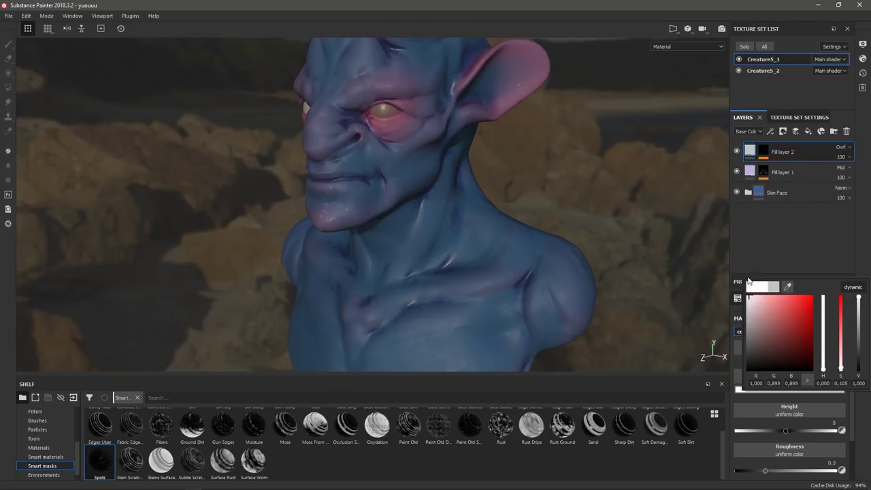
drag(749, 279, 741, 364)
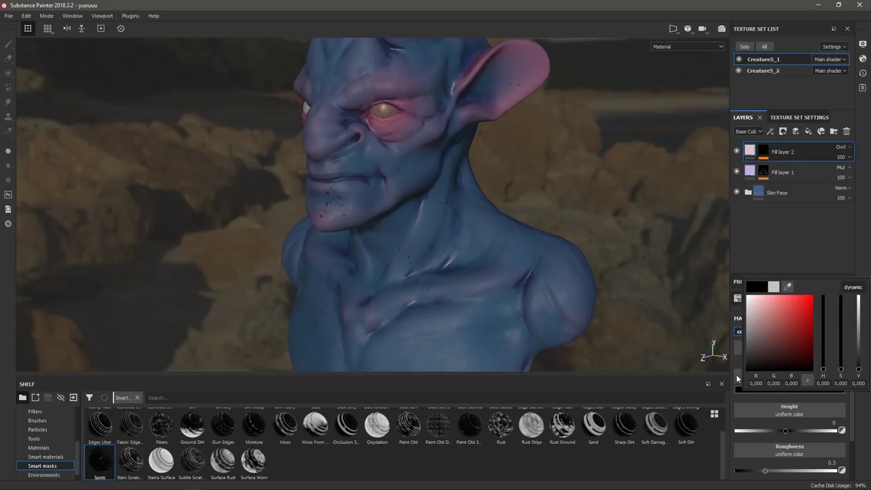
drag(748, 354, 736, 331)
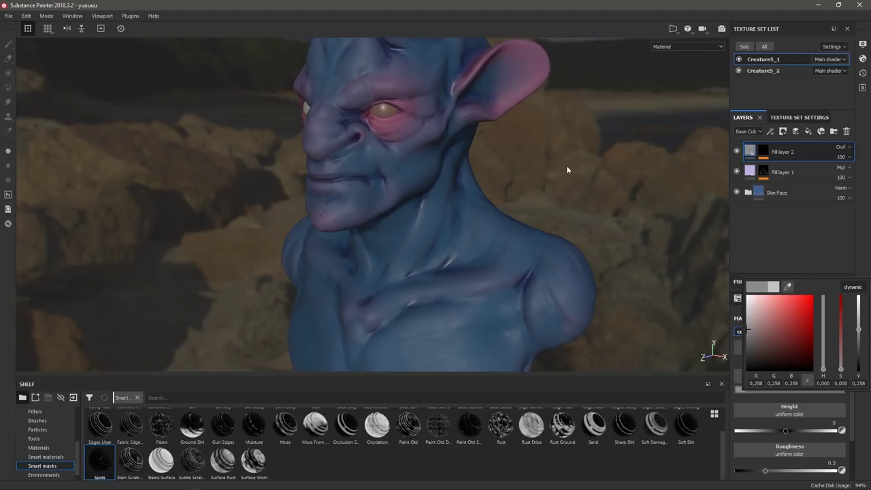
click(570, 184)
mouse_move(557, 176)
alt+mouse_down()
mouse_move(561, 191)
mouse_move(632, 190)
mouse_move(549, 188)
alt+mouse_up()
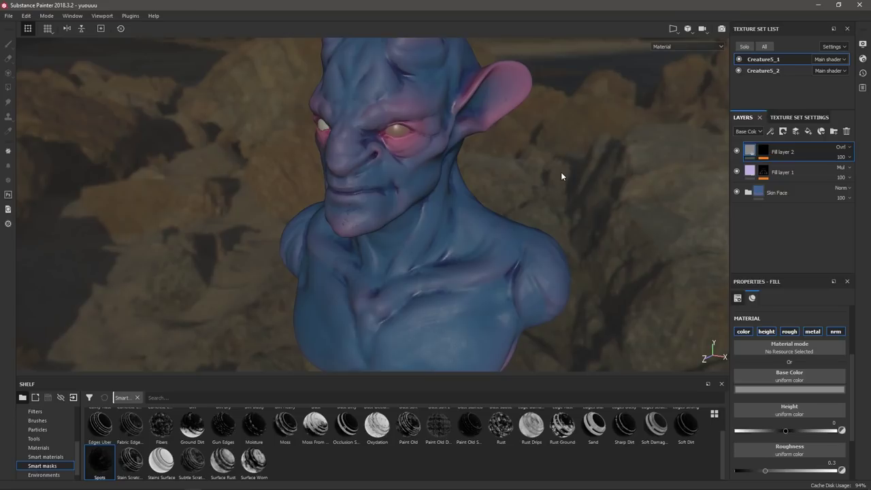
Open the grayscale parameters of the Dirt 1 fill inside the mask of Fill layer 2.
click(764, 151)
key(1)
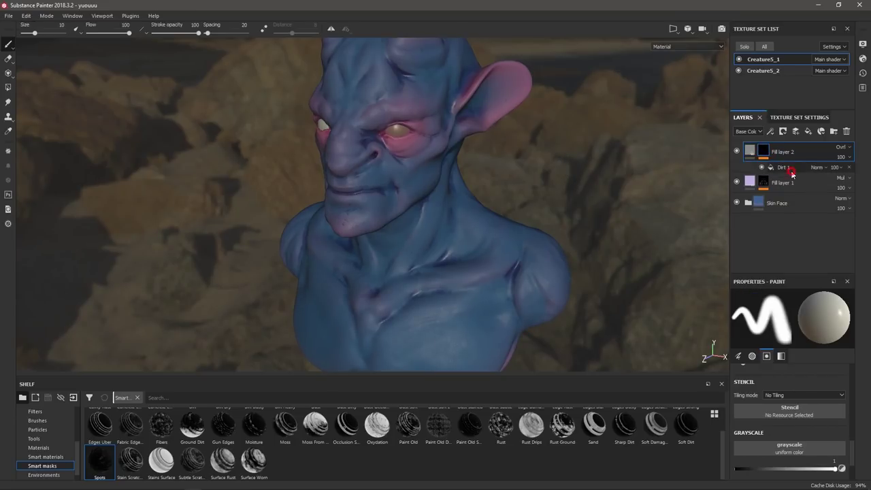
click(792, 172)
drag(851, 349, 863, 426)
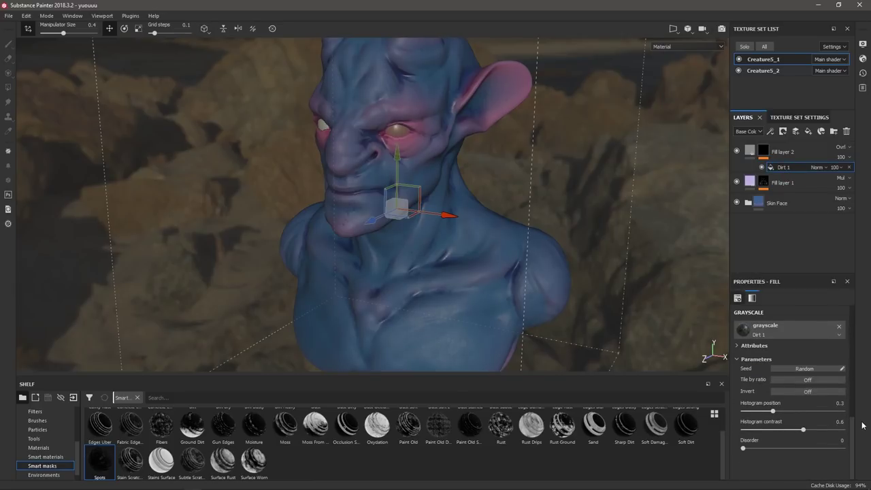
Try different random seeds for the Dirt 1 fill and undo the last change.
click(807, 369)
click(801, 369)
key(ctrl)
key(ctrl+z)
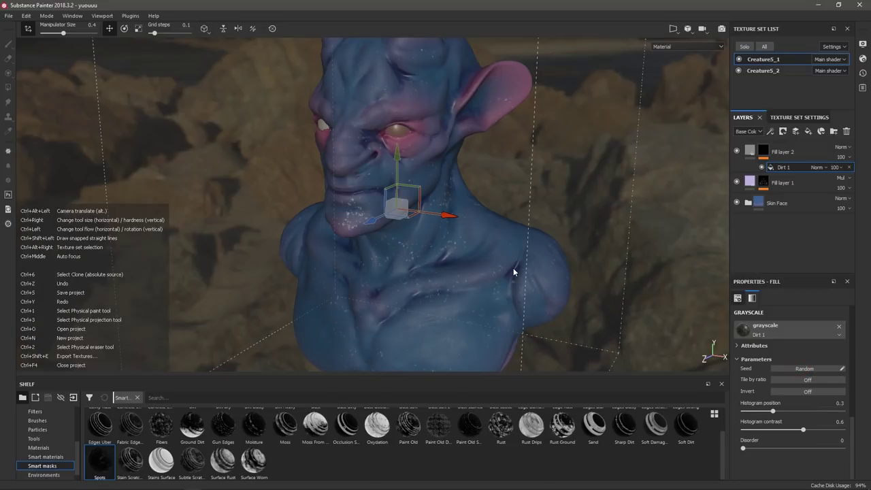
Set the Dirt 1 fill's histogram position to 0.57 and its histogram contrast to 0.18.
ctrl+scroll(544, 265, up, 1)
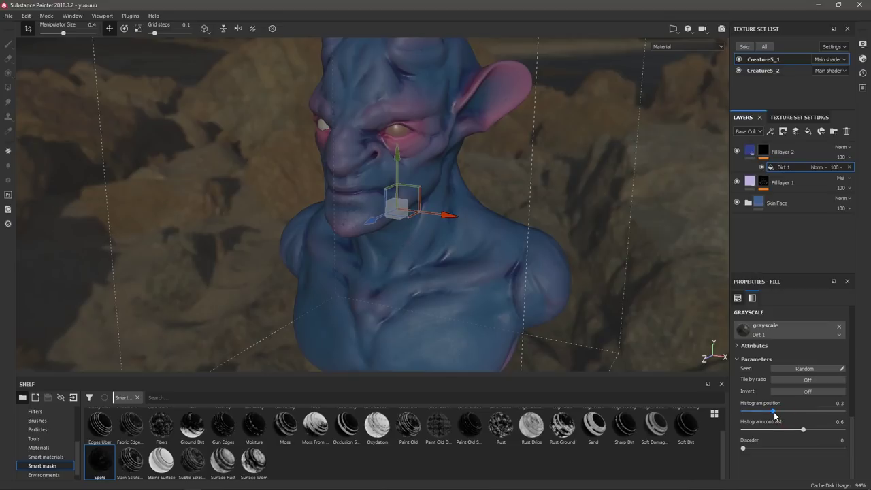
drag(774, 413, 761, 427)
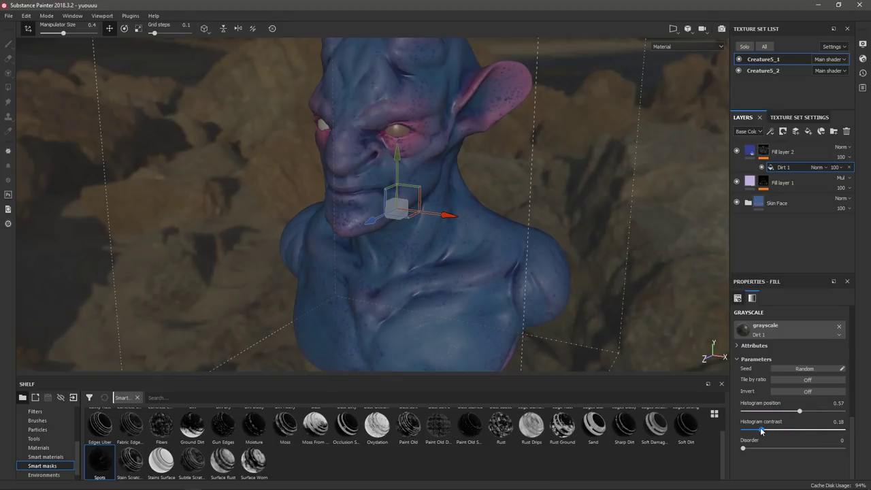
mouse_move(506, 187)
alt+mouse_down()
mouse_move(529, 194)
mouse_move(520, 194)
mouse_move(600, 177)
mouse_move(634, 182)
mouse_move(494, 177)
alt+mouse_up()
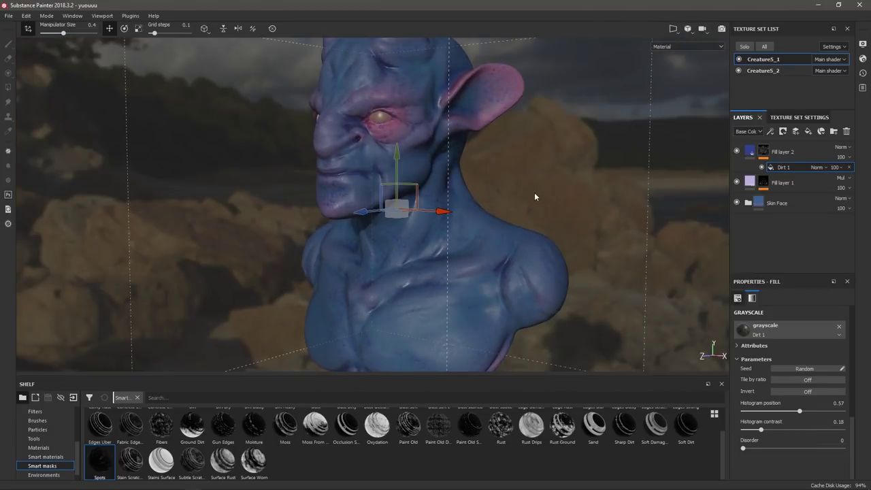
Create a folder at the top of the layer stack and move Fill layer 2 into it.
alt+drag(428, 105, 576, 216)
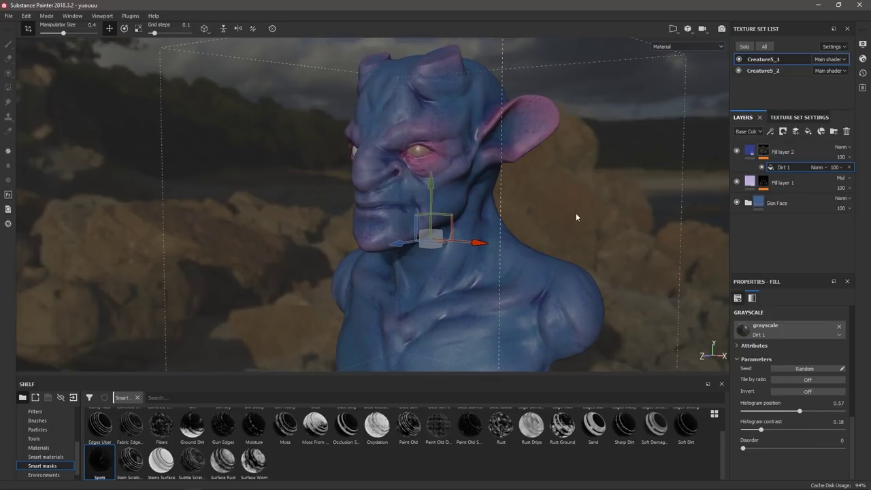
right_click(555, 210)
alt+drag(570, 184, 601, 198)
click(794, 154)
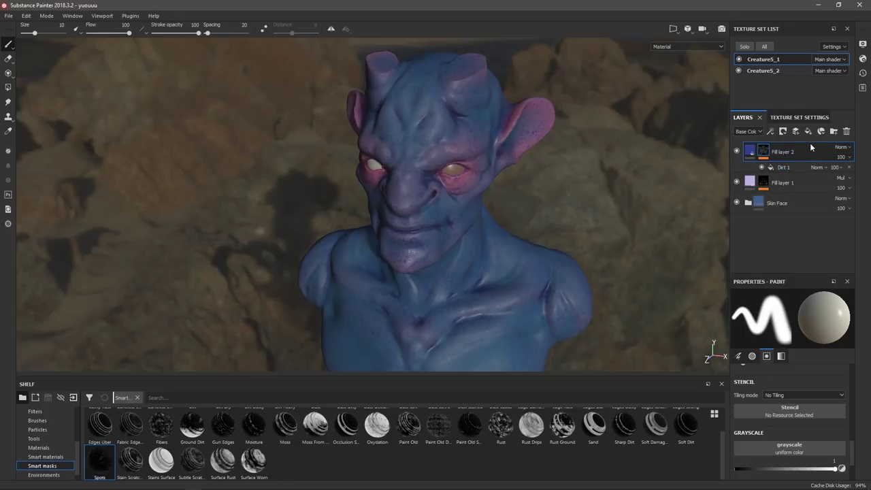
right_click(810, 149)
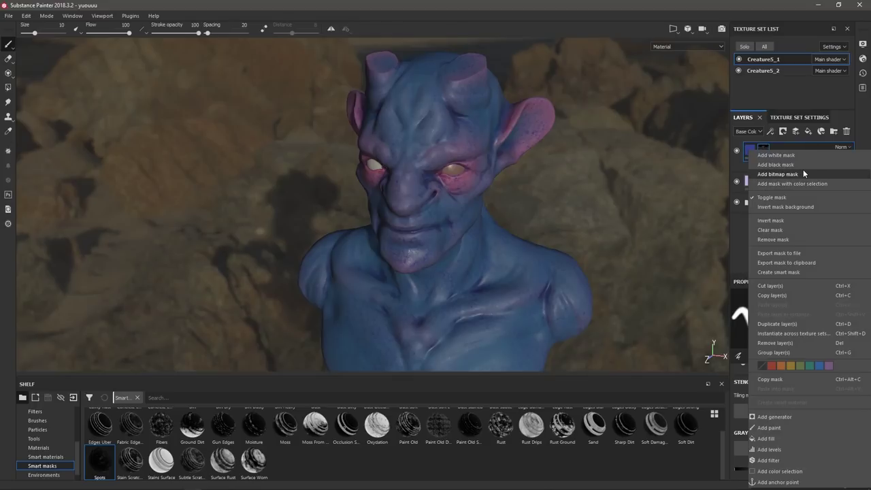
click(834, 131)
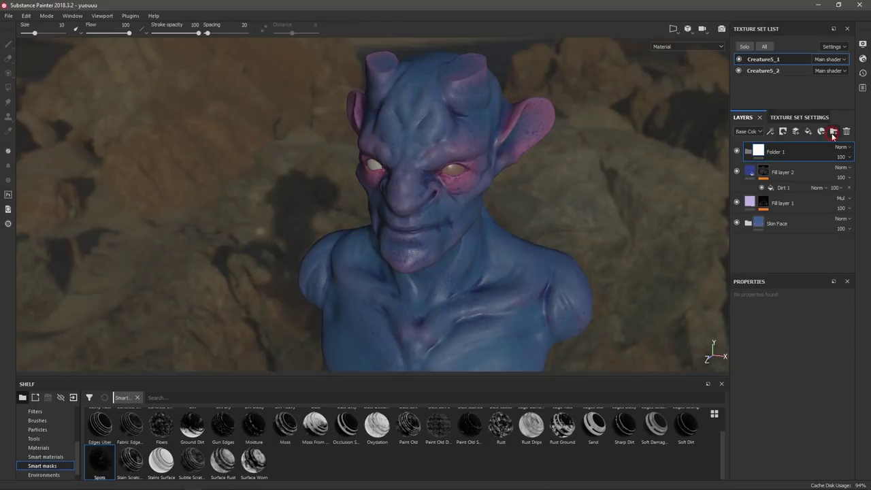
drag(808, 167, 800, 151)
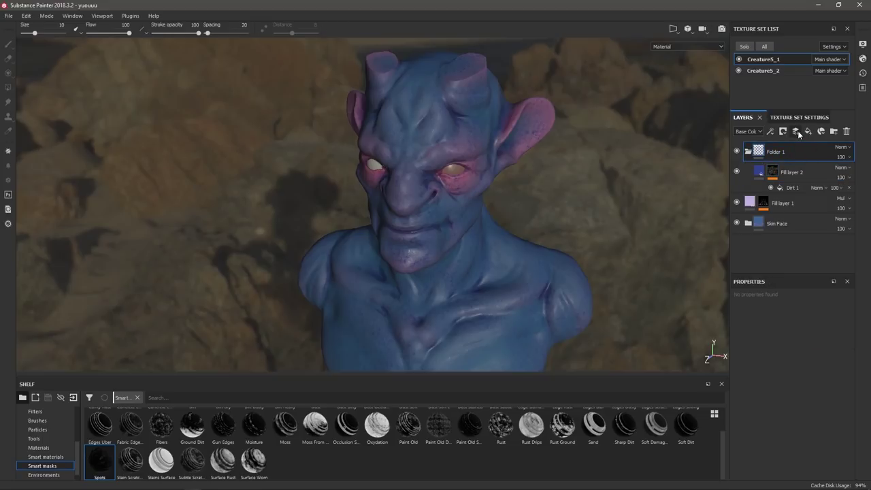
Add a black mask to Folder 1 and invert the mask.
click(783, 131)
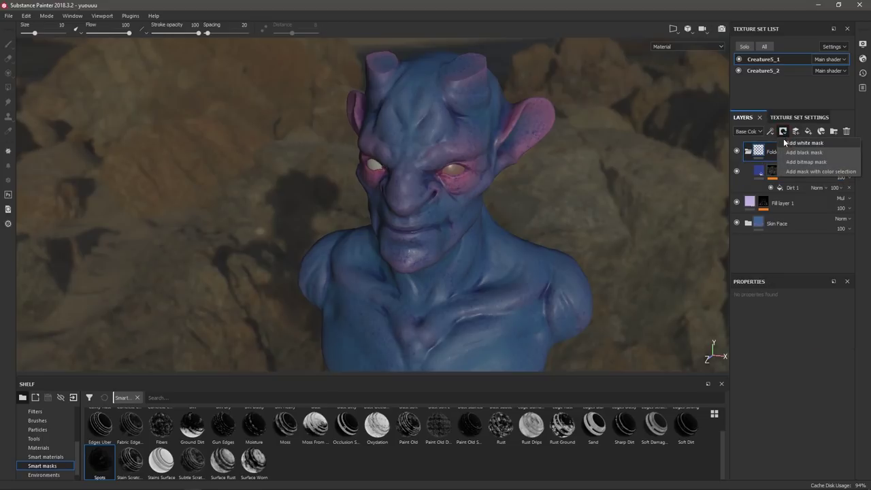
click(782, 153)
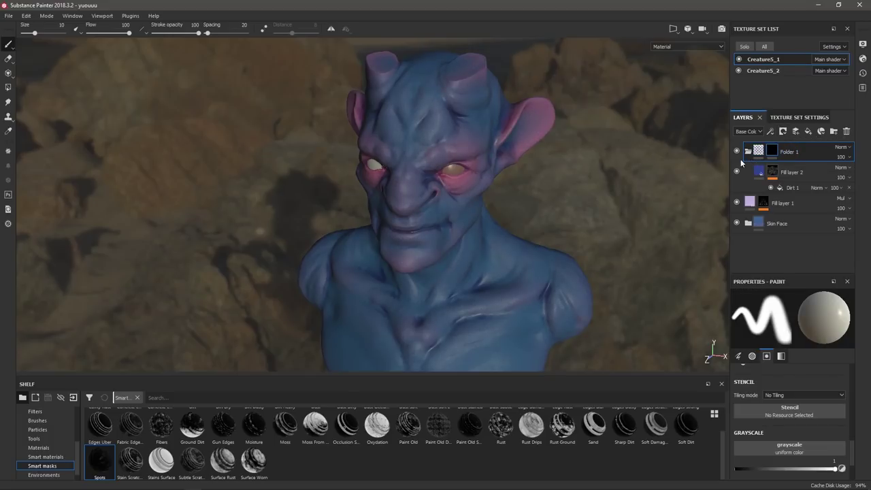
right_click(777, 152)
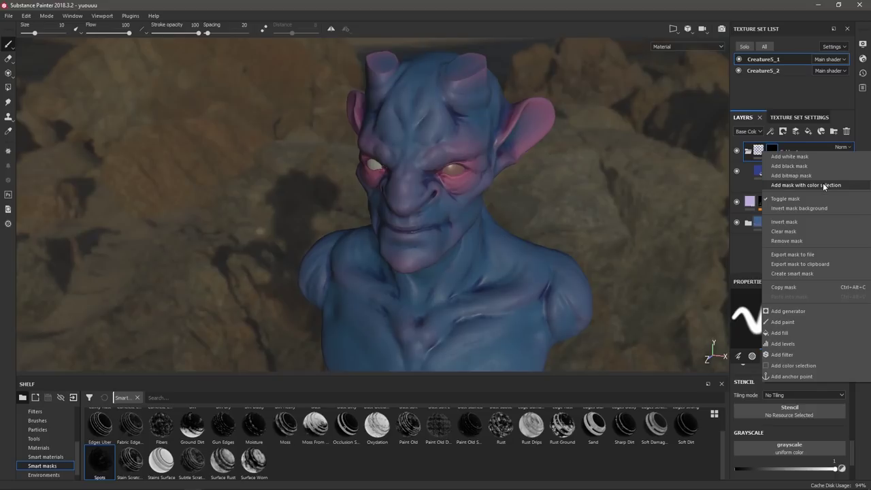
click(804, 224)
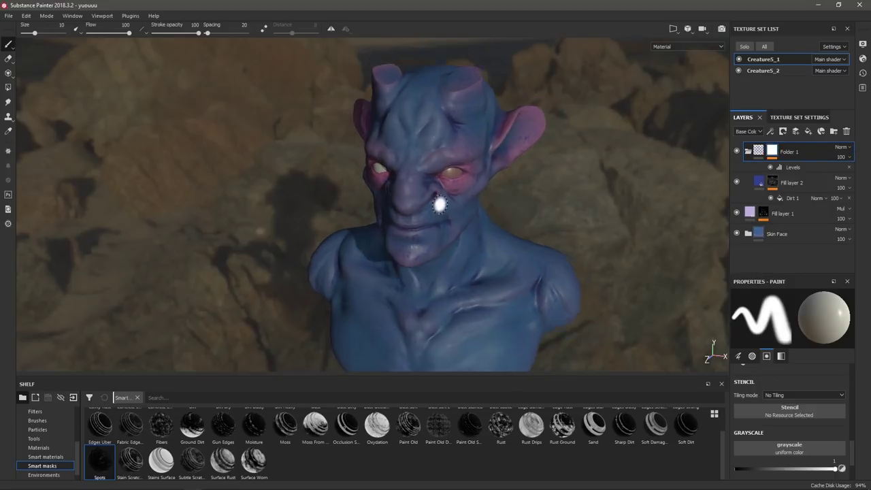
Try painting the spots out below one eye on Folder 1's mask and undo the stroke.
scroll(451, 231, up, 4)
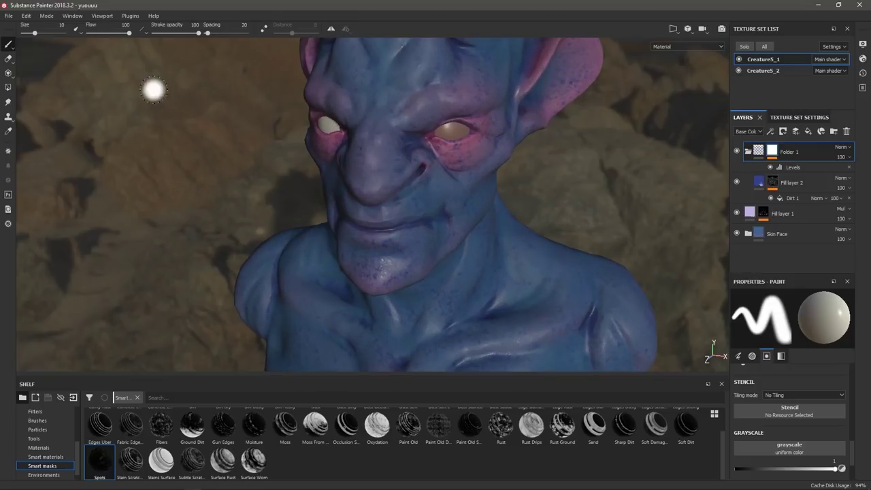
mouse_move(435, 152)
mouse_down()
mouse_move(450, 159)
mouse_move(505, 151)
mouse_move(437, 151)
mouse_move(486, 145)
mouse_up()
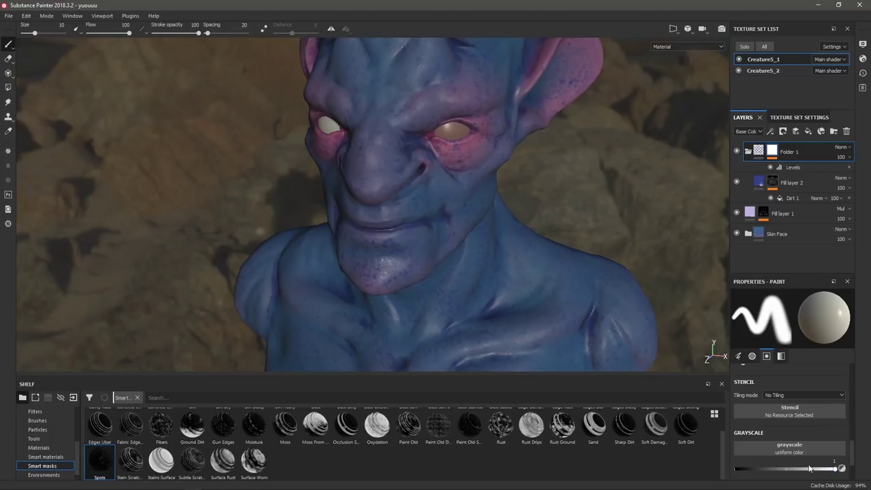
scroll(853, 452, down, 2)
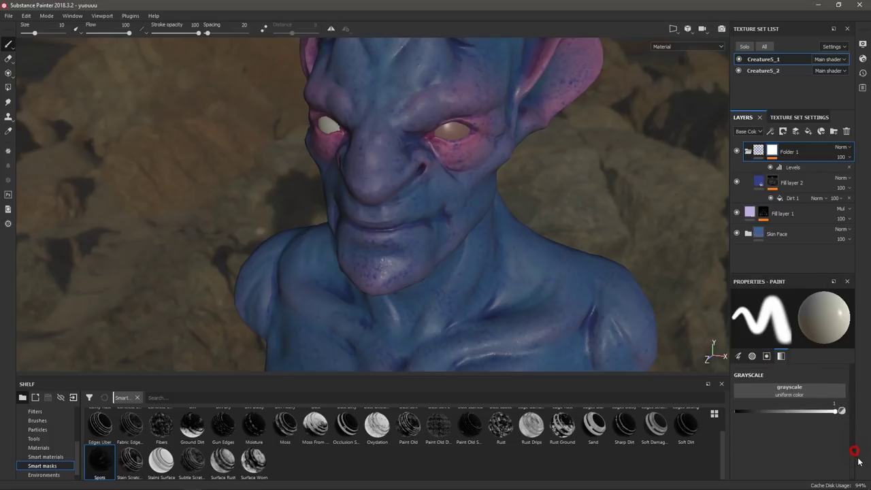
drag(746, 408, 837, 407)
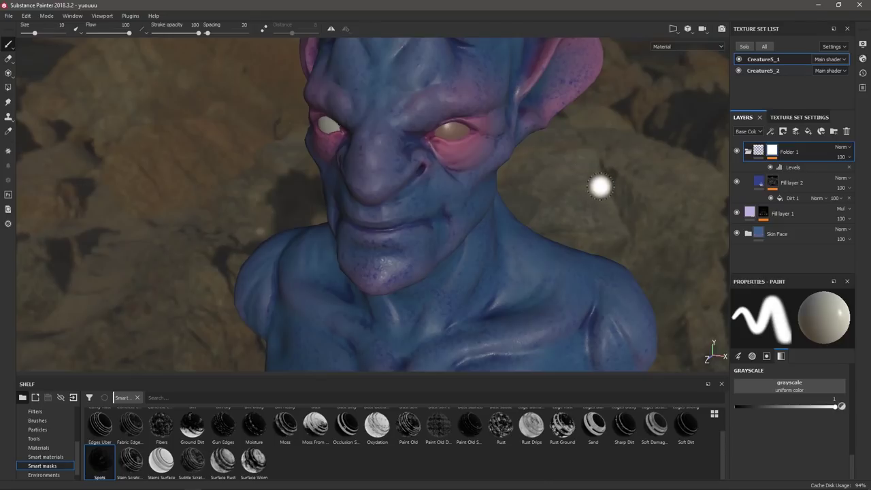
alt+drag(529, 191, 553, 164)
key(ctrl+z)
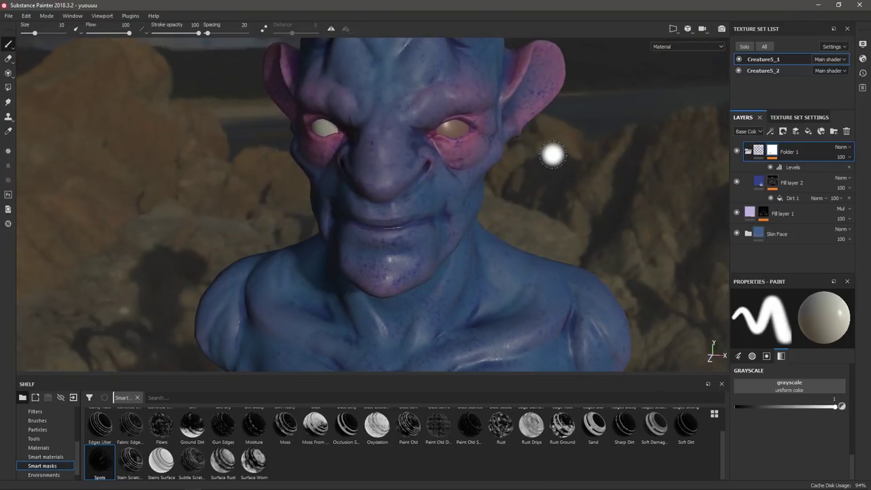
Turn on symmetry and paint the spots out around both eyes on Folder 1's mask.
click(331, 29)
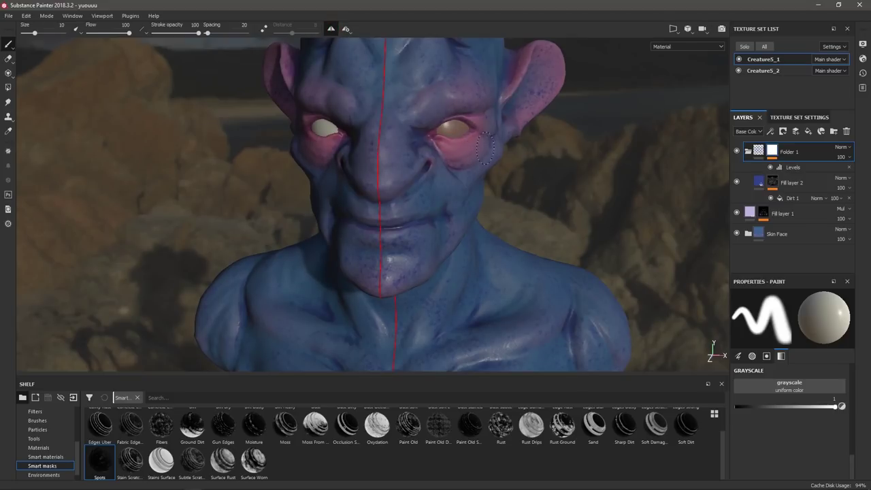
alt+drag(486, 145, 574, 110)
mouse_move(622, 98)
alt+mouse_down()
mouse_move(315, 205)
mouse_move(315, 286)
alt+mouse_up()
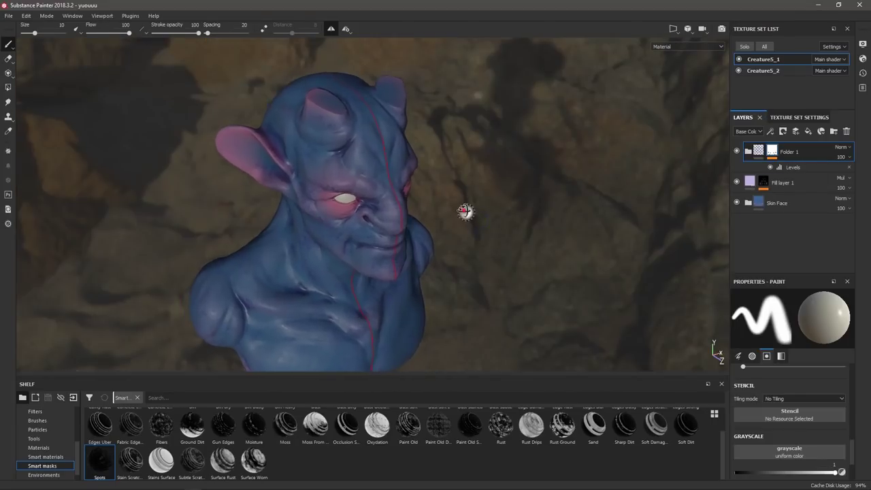
alt+drag(467, 212, 429, 183)
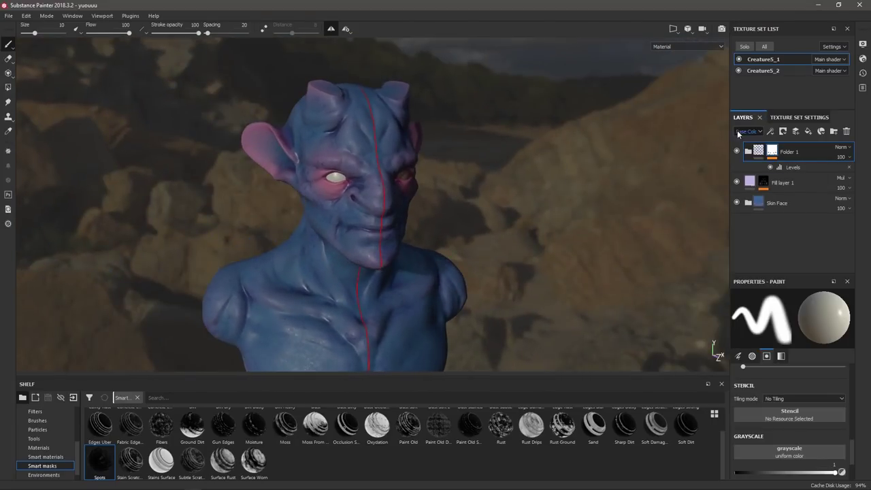
Add a fill layer above Folder 1, set its blend mode to Overlay, and toggle its visibility to compare the effect.
click(808, 131)
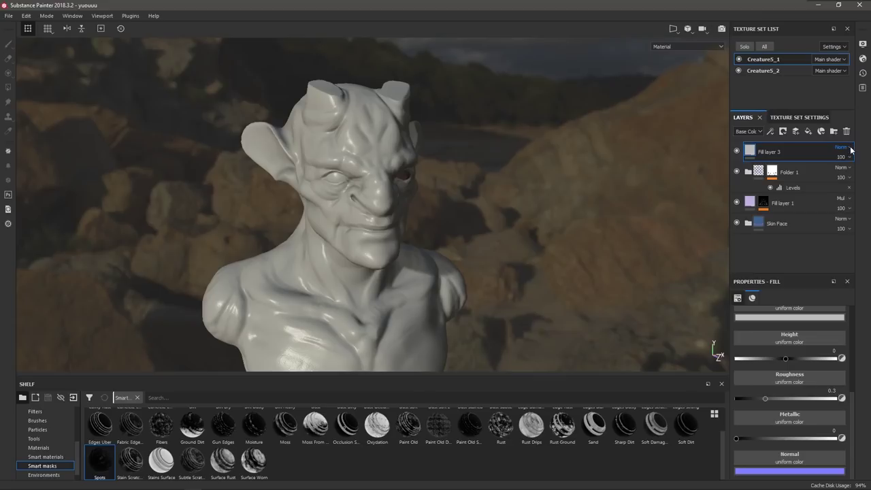
key(o)
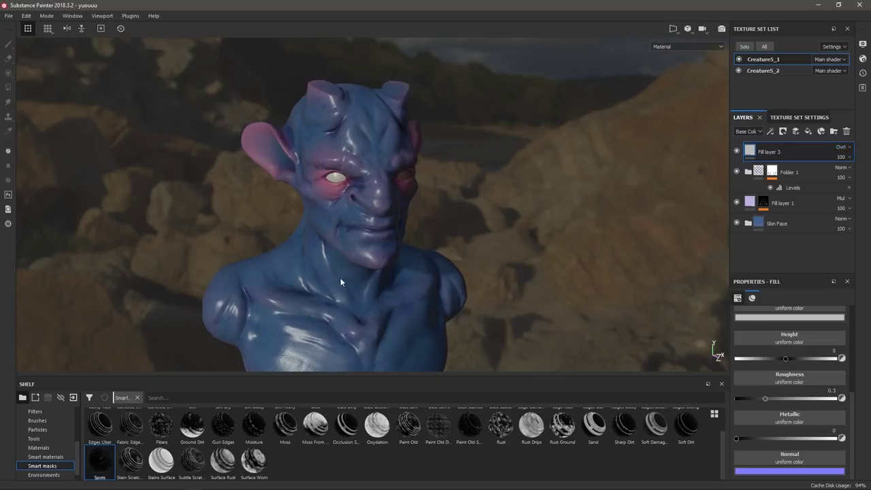
right_click(452, 232)
click(454, 198)
shift+right_drag(480, 202, 381, 201)
alt+drag(442, 220, 422, 204)
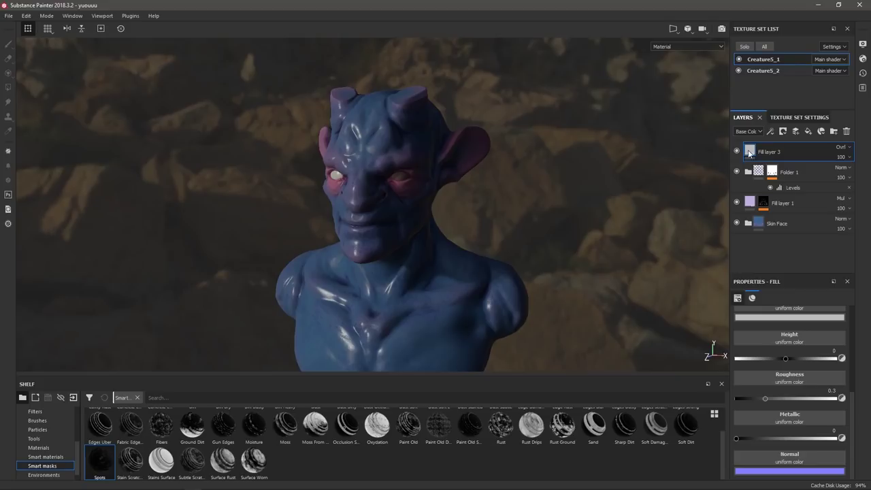
click(737, 151)
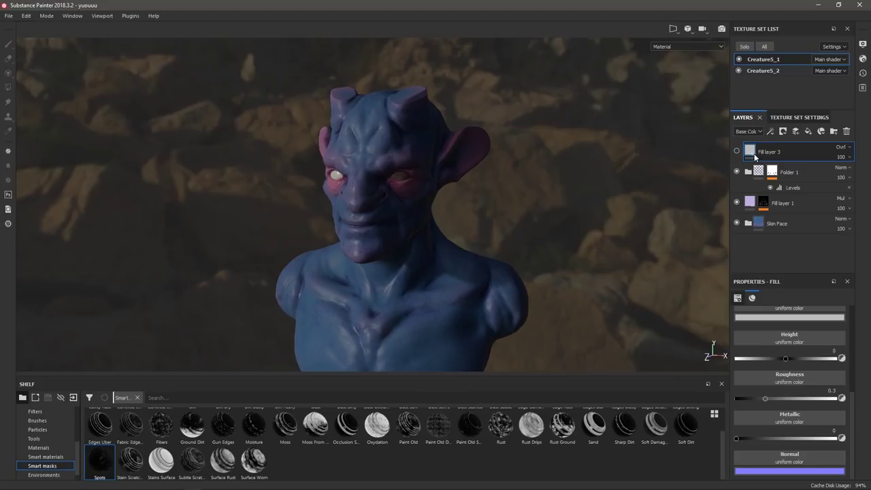
click(736, 152)
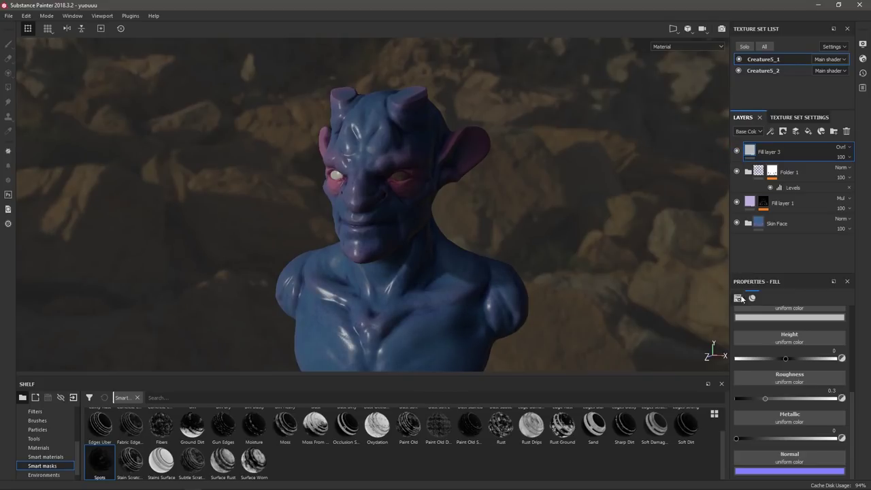
Disable the height, rough, metal and nrm channels of Fill layer 3, keeping only color.
drag(853, 402, 849, 314)
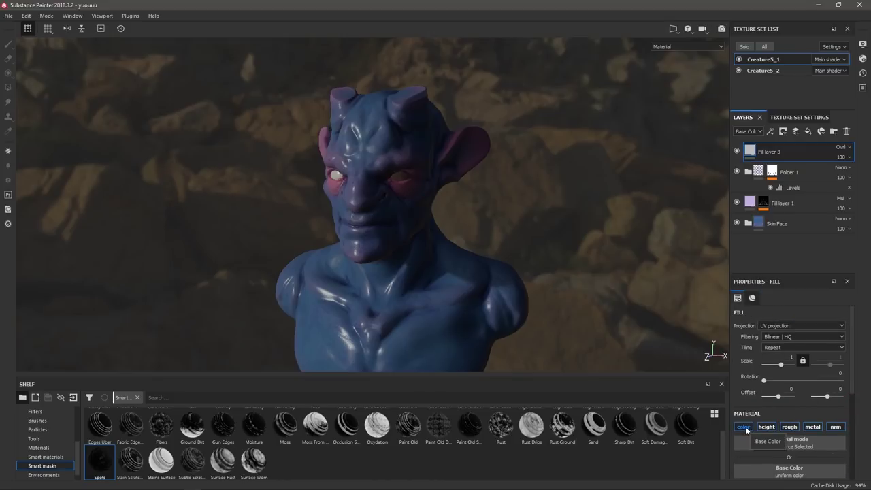
click(763, 427)
click(791, 428)
click(809, 428)
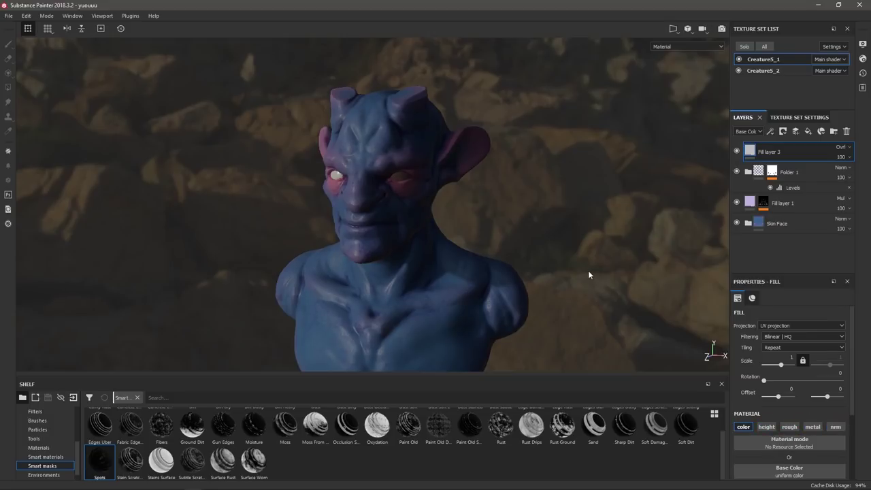
Add a black mask to Fill layer 3 and paint the nose into it.
mouse_move(589, 229)
alt+mouse_down()
mouse_move(529, 214)
mouse_move(653, 225)
alt+mouse_up()
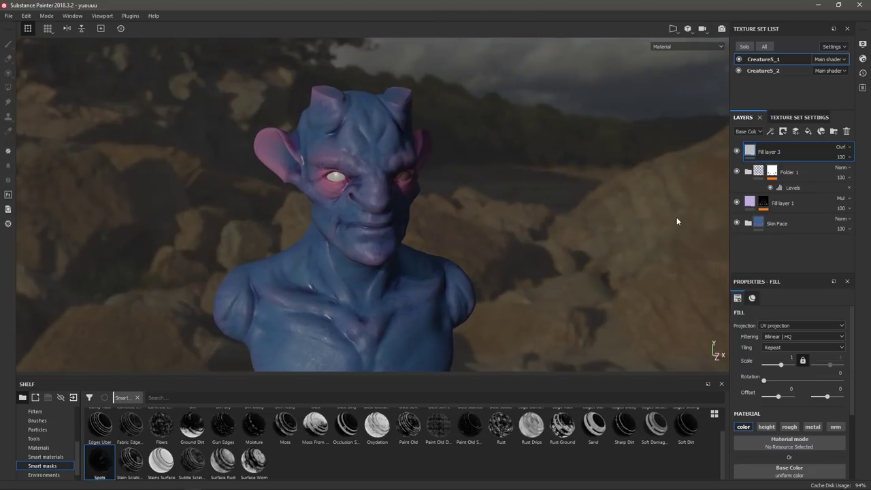
click(784, 132)
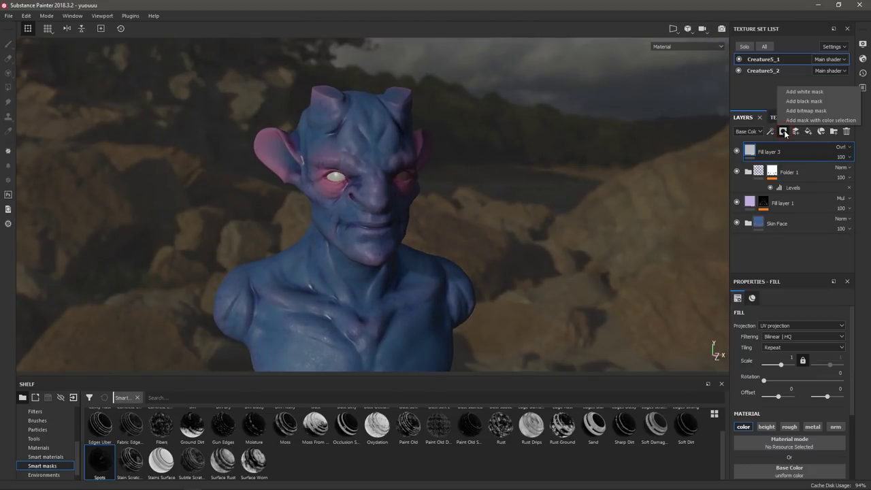
click(819, 101)
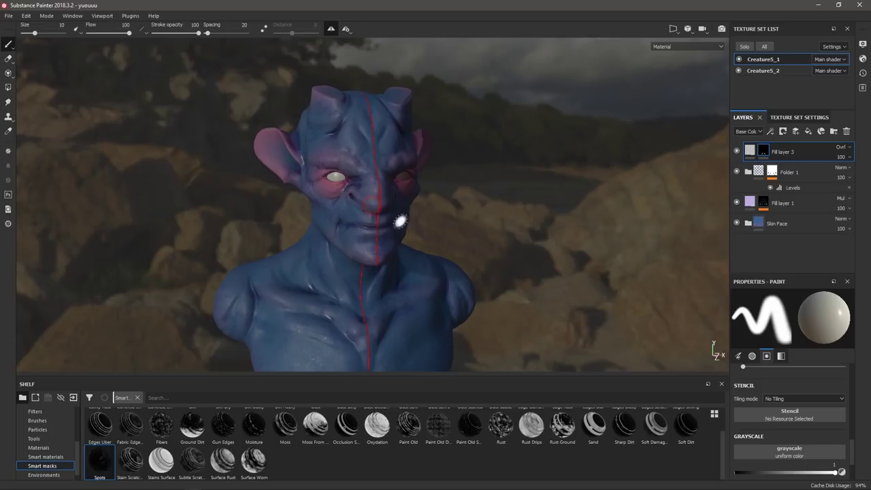
Change the base color of Fill layer 3 to a very pale pink.
click(751, 151)
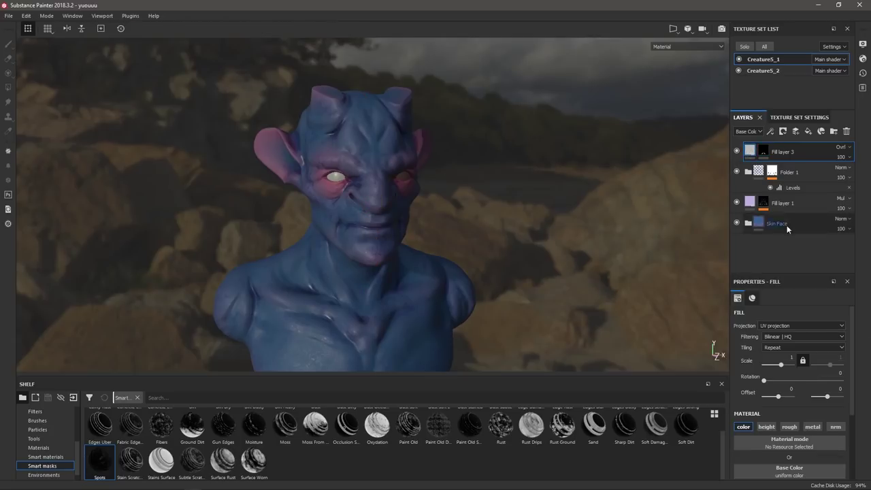
drag(853, 349, 856, 412)
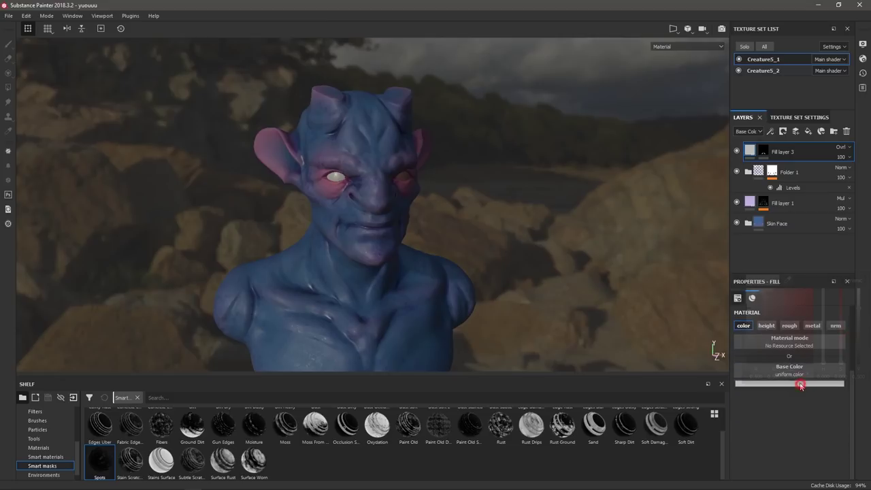
click(797, 383)
click(768, 299)
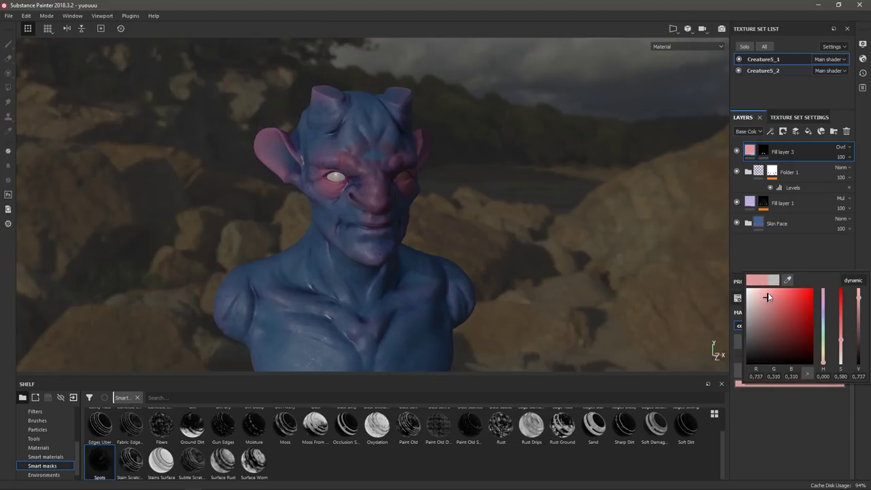
drag(766, 297, 751, 289)
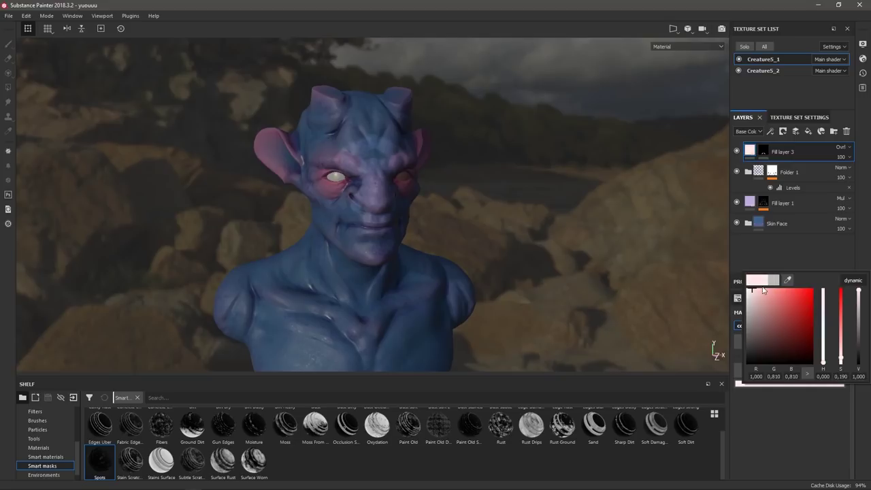
drag(754, 291, 751, 291)
click(763, 239)
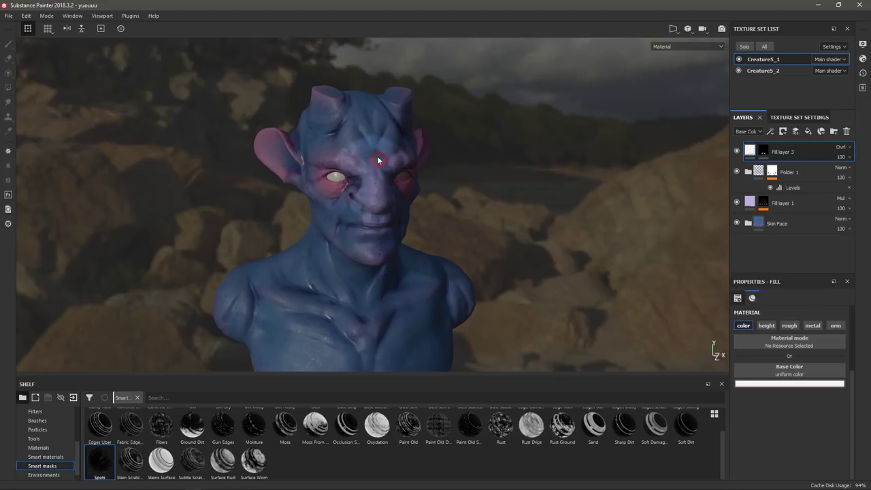
Paint around the eyes in Fill layer 3's mask with brush flow 26, and soften the brow area with the eraser at flow 17.
key(1)
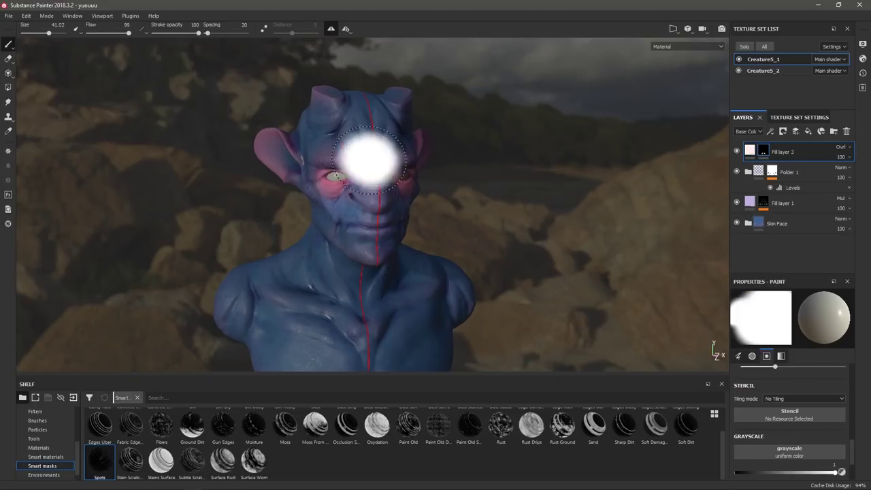
drag(129, 32, 99, 34)
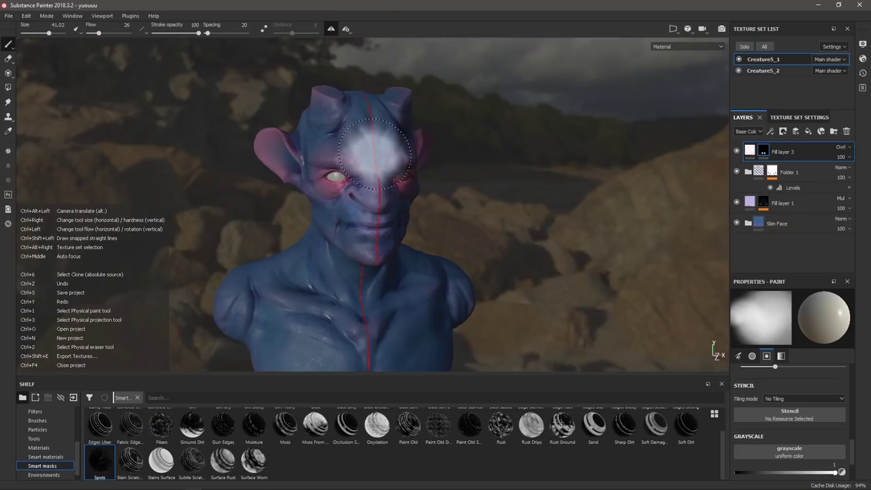
drag(344, 198, 361, 214)
key(ctrl+z)
key(e)
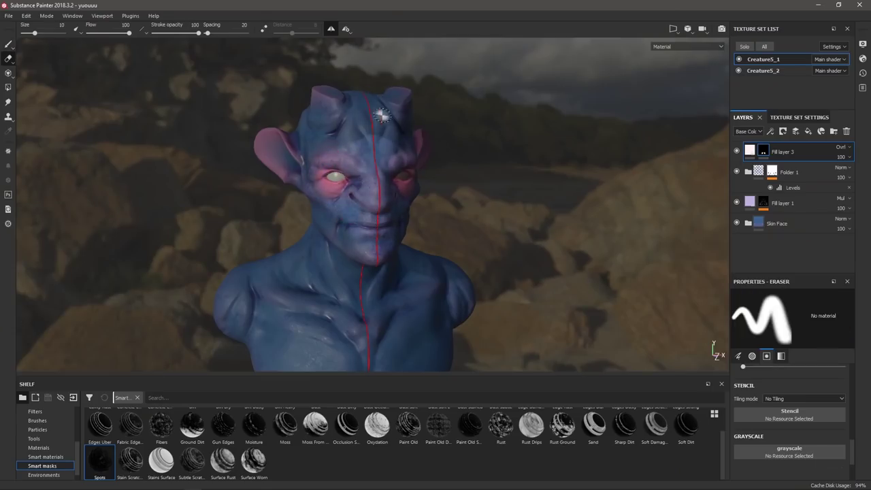
drag(381, 135, 353, 157)
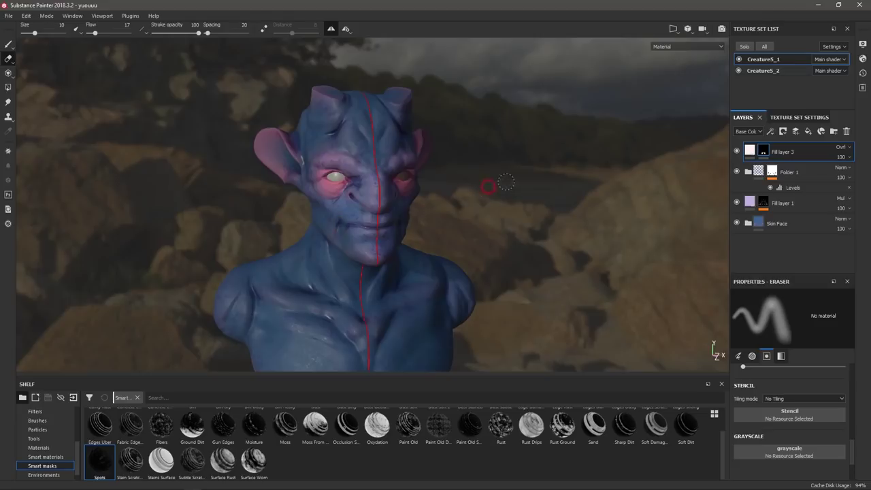
Compare the face with Fill layer 3 hidden and shown from several viewing angles.
alt+drag(488, 186, 558, 181)
key(1)
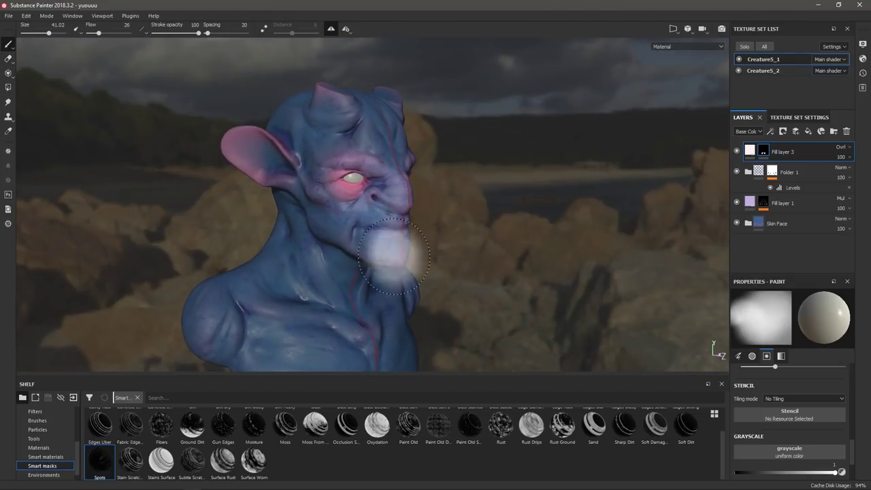
key(e)
alt+drag(460, 235, 378, 229)
alt+drag(535, 205, 502, 203)
shift+right_drag(502, 203, 446, 196)
click(737, 151)
click(736, 151)
click(737, 151)
click(737, 152)
alt+drag(501, 204, 471, 231)
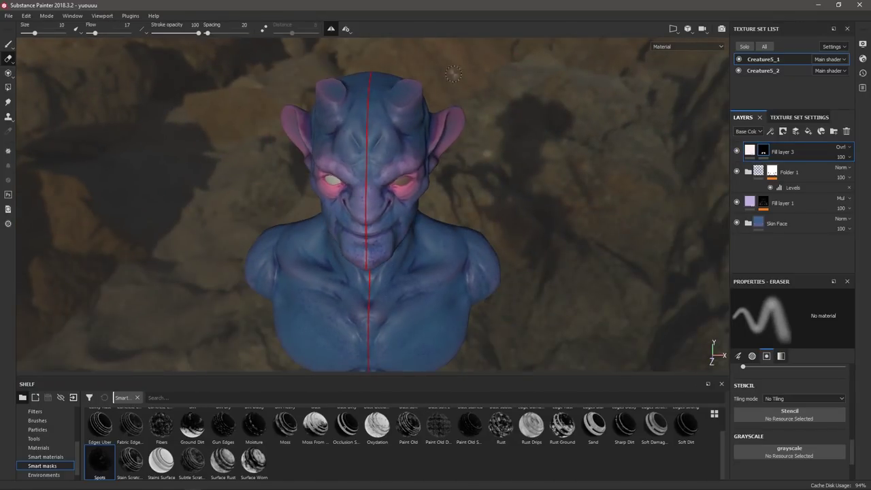
Paint the ears softly into Fill layer 3's mask under changed environment lighting.
key(1)
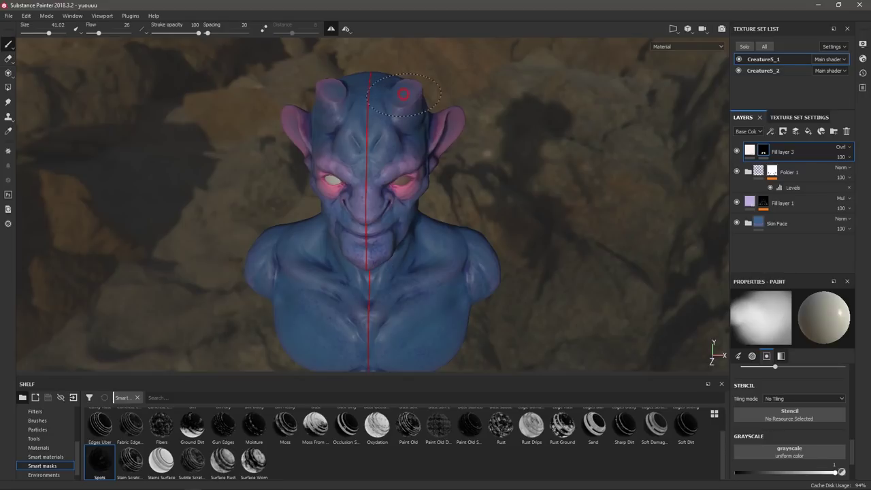
mouse_move(482, 70)
shift+right_down()
mouse_move(554, 111)
mouse_move(558, 84)
mouse_move(547, 112)
shift+right_up()
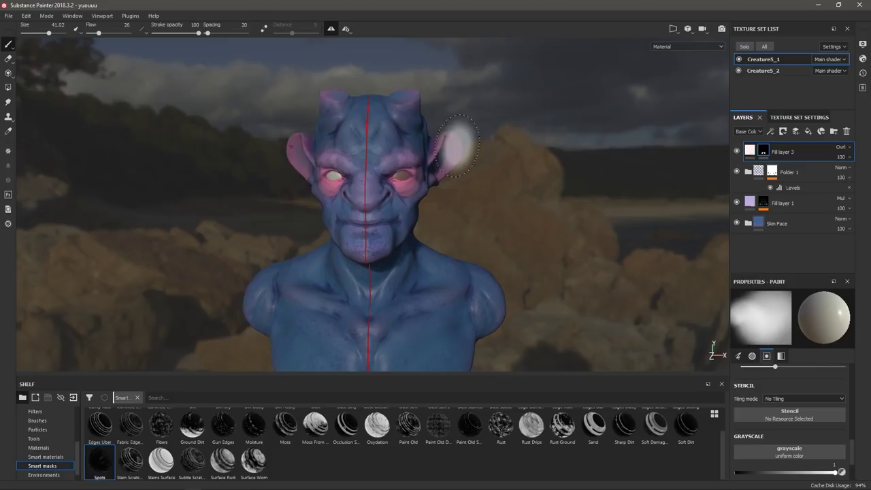
mouse_move(457, 142)
mouse_down()
mouse_move(476, 135)
mouse_move(467, 161)
mouse_up()
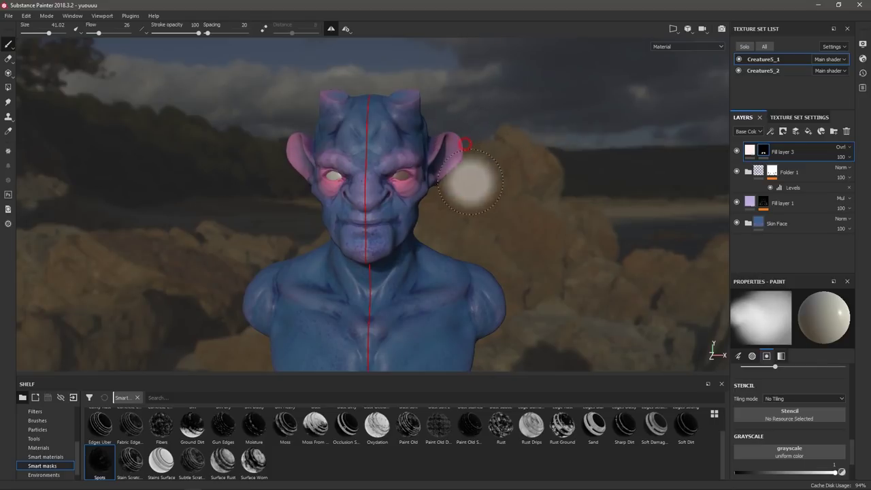
Add a paint layer above Fill layer 3, set its blend mode to Multiply, and keep only the color channel enabled for painting.
alt+drag(529, 114, 467, 105)
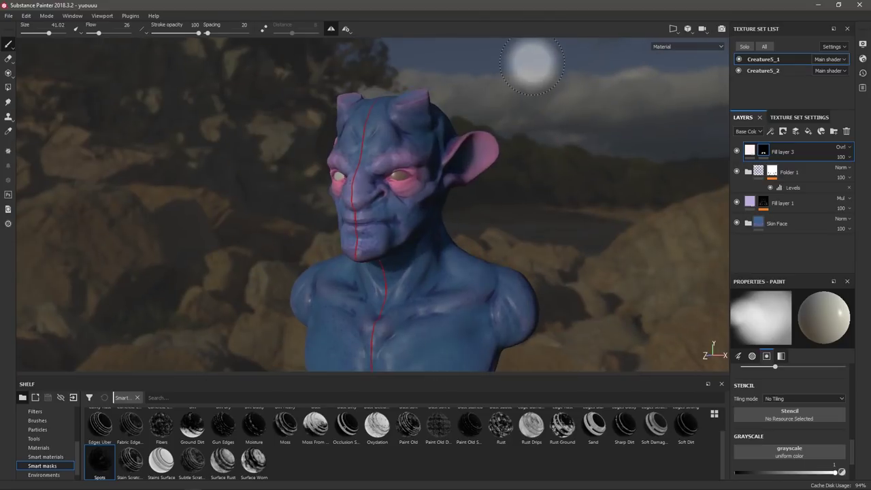
alt+drag(550, 92, 367, 121)
alt+drag(341, 94, 691, 122)
shift+right_drag(602, 138, 722, 88)
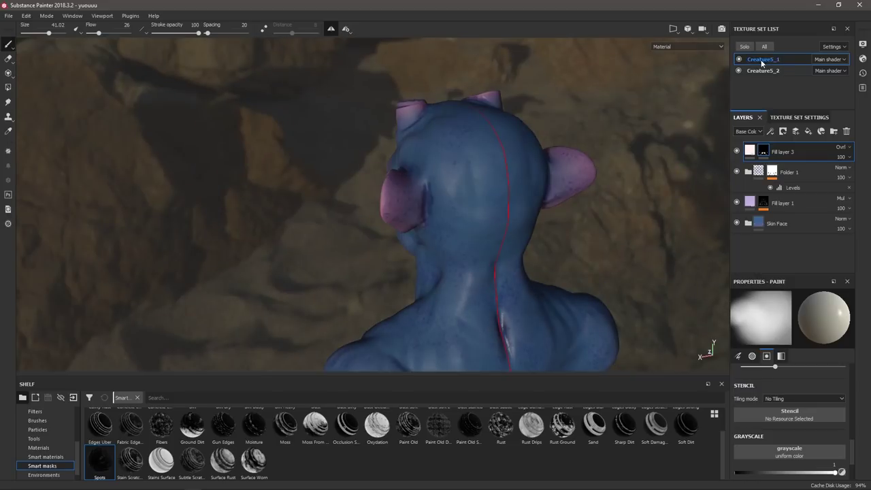
click(796, 132)
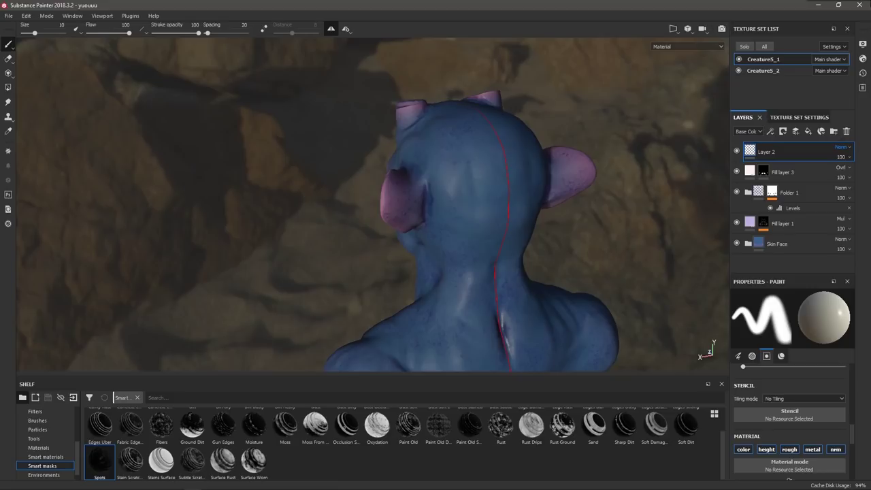
click(842, 148)
mouse_move(586, 247)
alt+mouse_down()
mouse_move(545, 246)
mouse_move(540, 234)
alt+mouse_up()
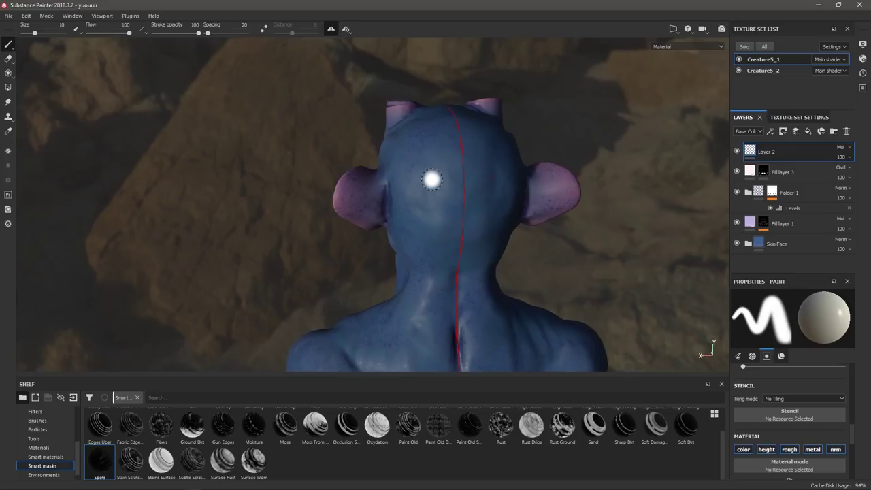
alt+drag(619, 245, 584, 247)
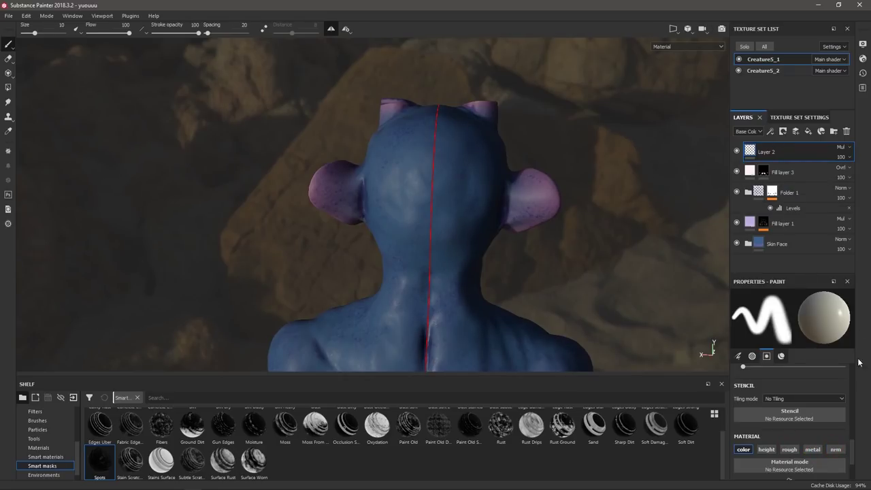
Set the brush's base color to the blue sampled from the skin on the back of the head.
scroll(853, 457, down, 2)
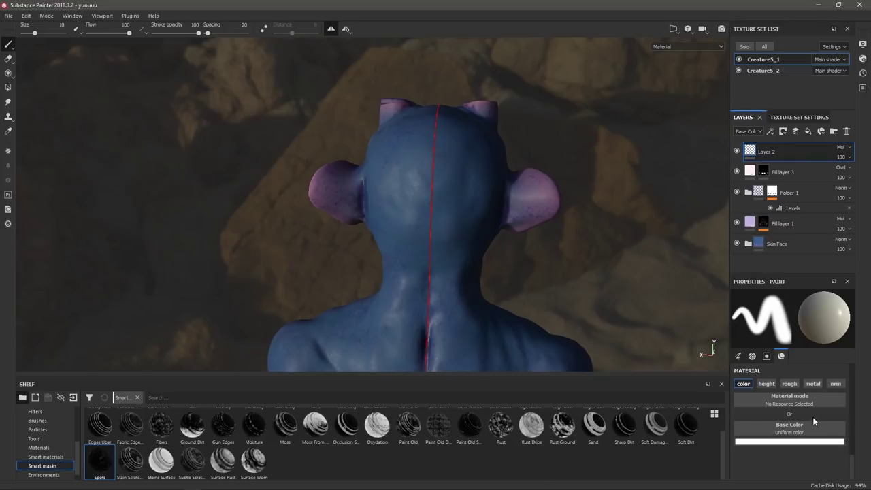
click(757, 442)
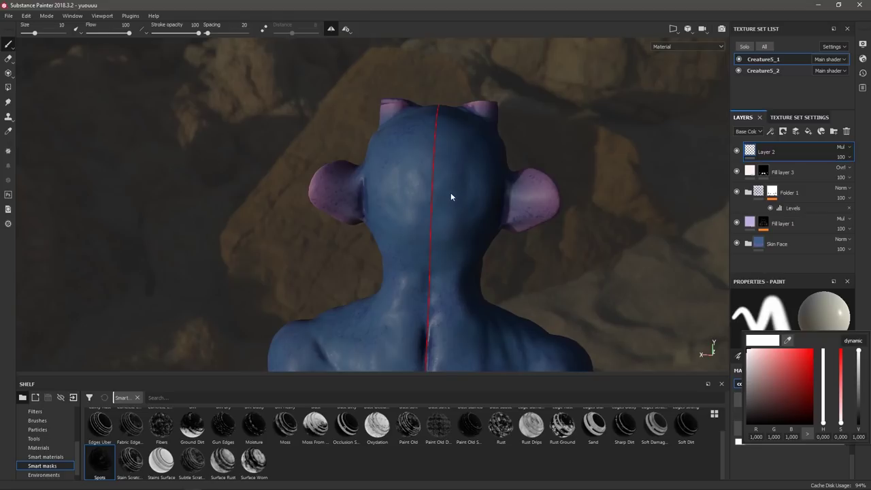
click(787, 340)
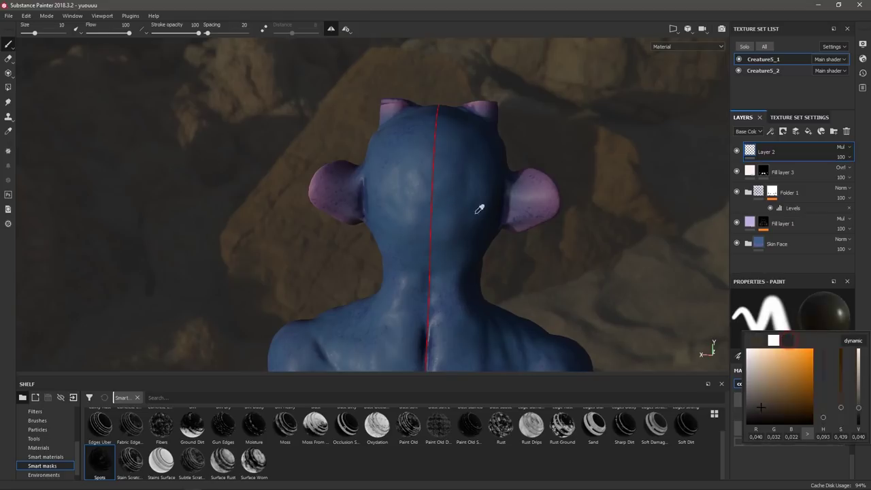
click(423, 194)
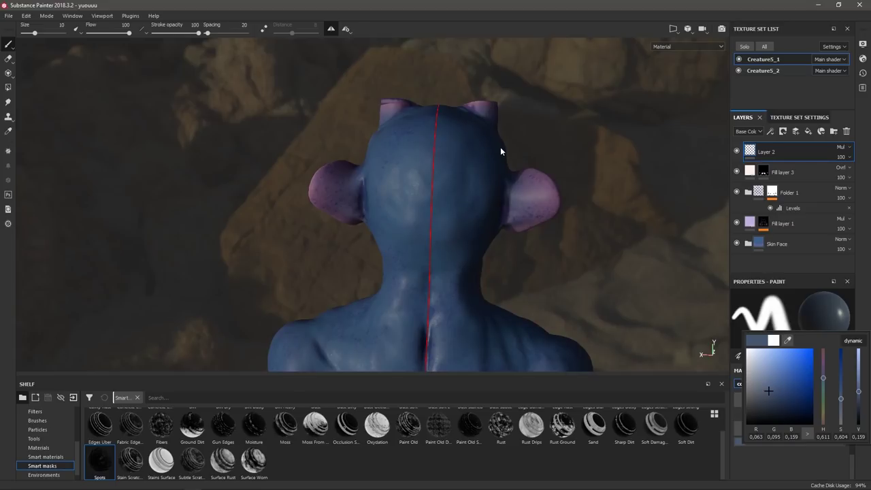
Try a dark patch on the back of the head and lower Layer 2's opacity to 68.
click(453, 183)
mouse_move(467, 166)
mouse_down()
mouse_move(430, 192)
mouse_move(464, 211)
mouse_up()
mouse_move(545, 82)
alt+mouse_down()
mouse_move(566, 109)
mouse_move(614, 117)
mouse_move(627, 143)
alt+mouse_up()
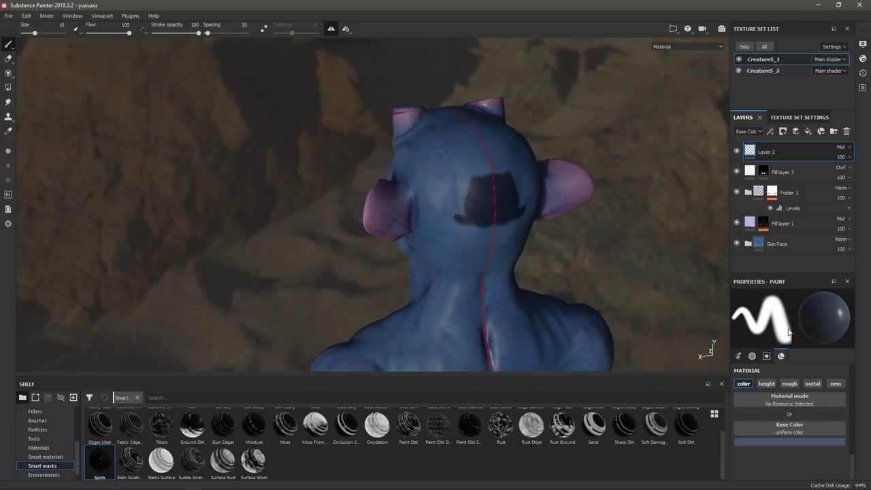
click(849, 157)
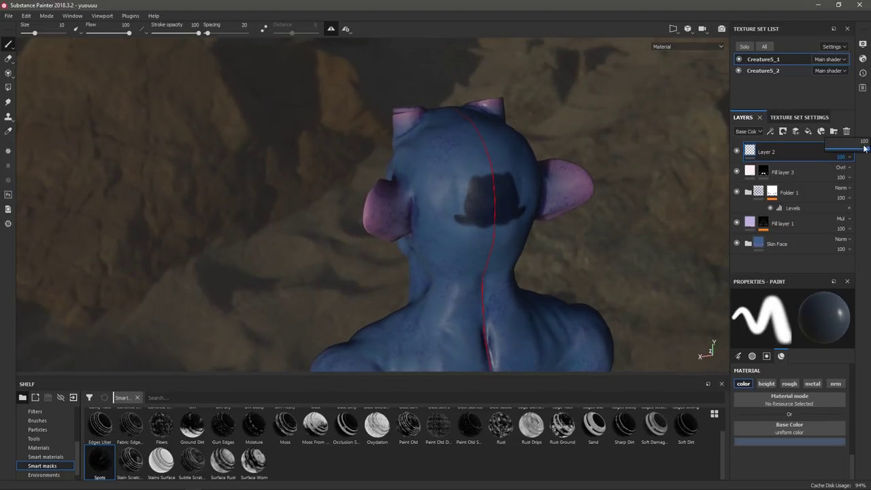
mouse_move(865, 148)
mouse_down()
mouse_move(847, 152)
mouse_move(854, 150)
mouse_up()
click(849, 157)
Try more strokes on the back of the head with brush flow 48, and undo them with the earlier patch and opacity change.
mouse_move(470, 205)
mouse_down()
mouse_move(446, 199)
mouse_move(477, 188)
mouse_up()
mouse_move(118, 32)
mouse_down()
mouse_move(95, 33)
mouse_move(108, 33)
mouse_up()
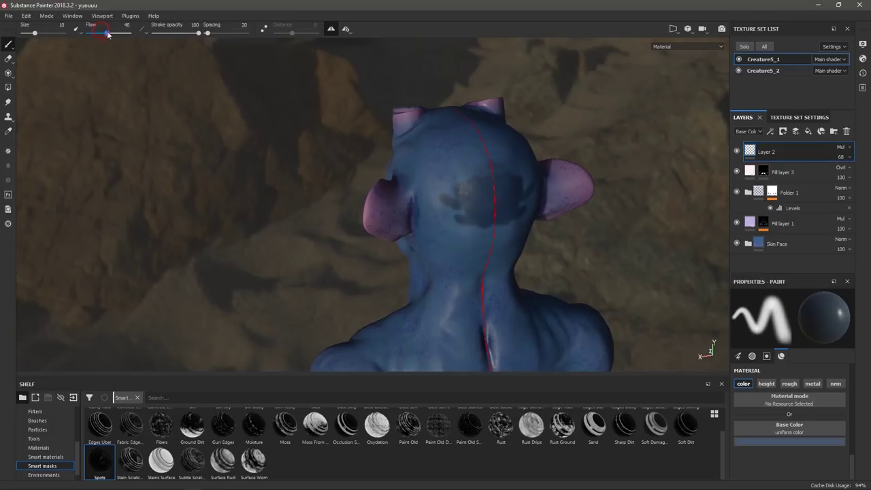
drag(456, 158, 494, 164)
key(ctrl+z)
key(ctrl+z)
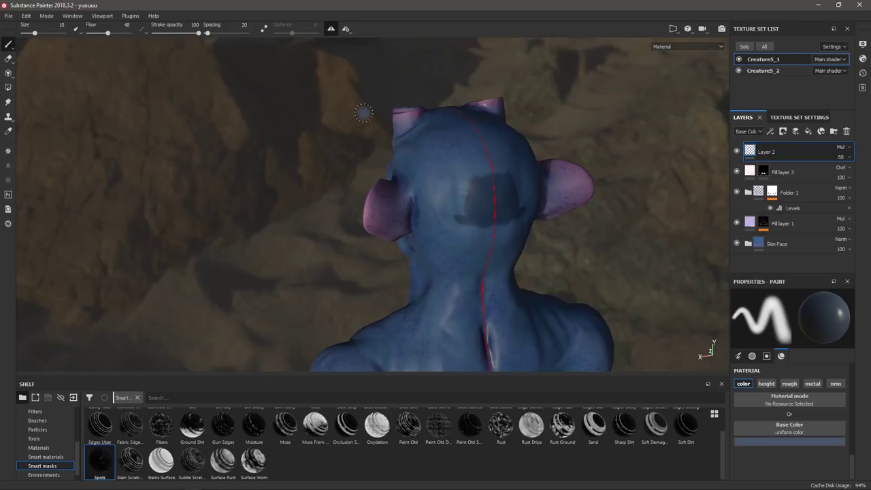
mouse_move(438, 181)
mouse_down()
mouse_move(470, 126)
mouse_move(429, 191)
mouse_move(441, 202)
mouse_up()
key(ctrl+z)
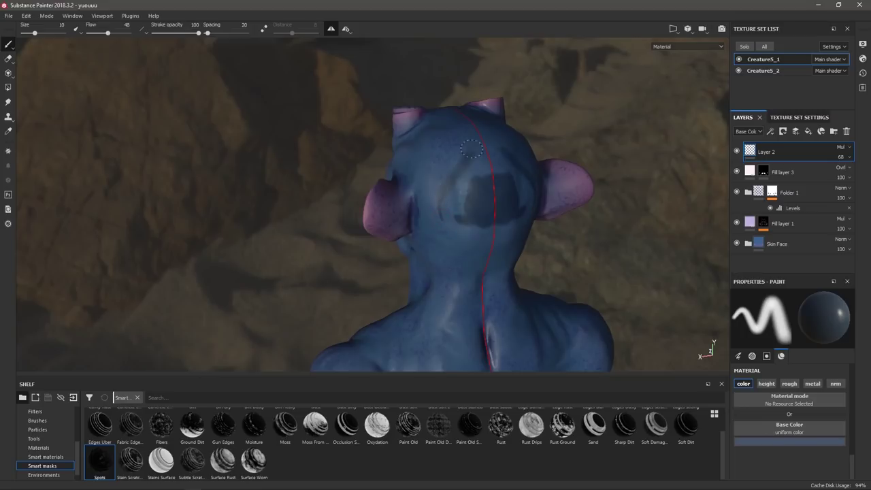
mouse_move(616, 130)
alt+mouse_down()
mouse_move(590, 175)
mouse_move(505, 171)
alt+mouse_up()
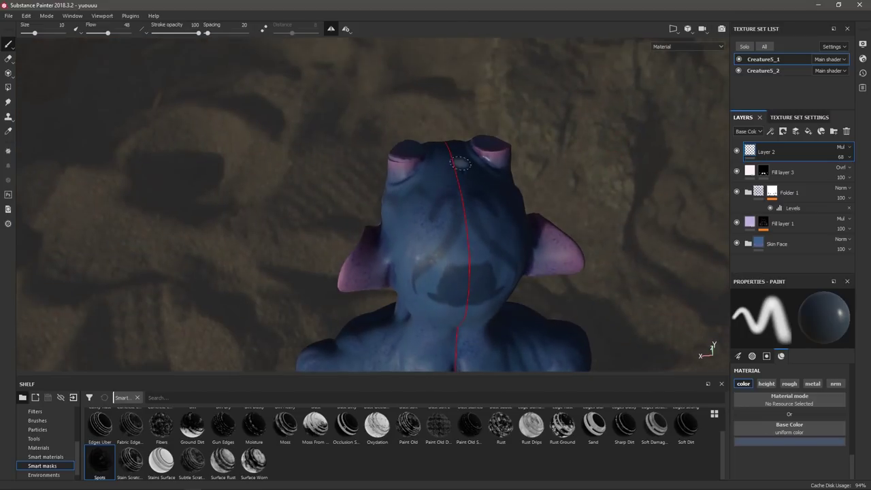
key(ctrl+z)
key(ctrl+z)
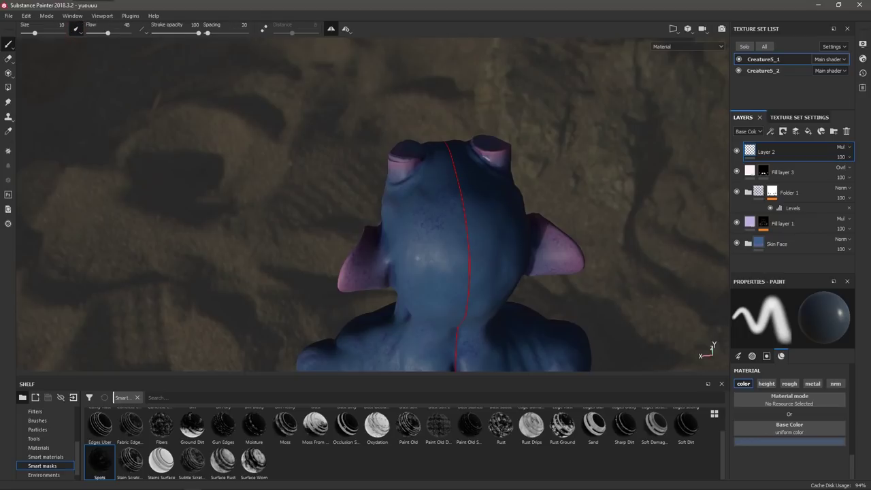
Turn off pen pressure for the brush size and paint darker blue shading over the head on Layer 2.
click(75, 29)
mouse_move(584, 257)
alt+mouse_down()
mouse_move(640, 198)
mouse_move(587, 222)
alt+mouse_up()
right_click(571, 137)
mouse_move(571, 138)
ctrl+right_down()
mouse_move(595, 203)
mouse_move(617, 203)
ctrl+right_up()
mouse_move(491, 224)
mouse_down()
mouse_move(494, 272)
mouse_move(463, 272)
mouse_up()
mouse_move(476, 64)
alt+mouse_down()
mouse_move(546, 83)
mouse_move(525, 259)
mouse_move(574, 326)
alt+mouse_up()
mouse_move(574, 214)
alt+mouse_down()
mouse_move(603, 165)
mouse_move(510, 165)
alt+mouse_up()
mouse_move(510, 165)
alt+right_down()
mouse_move(506, 199)
mouse_move(462, 299)
alt+right_up()
ctrl+right_drag(459, 303, 427, 302)
alt+drag(261, 131, 320, 146)
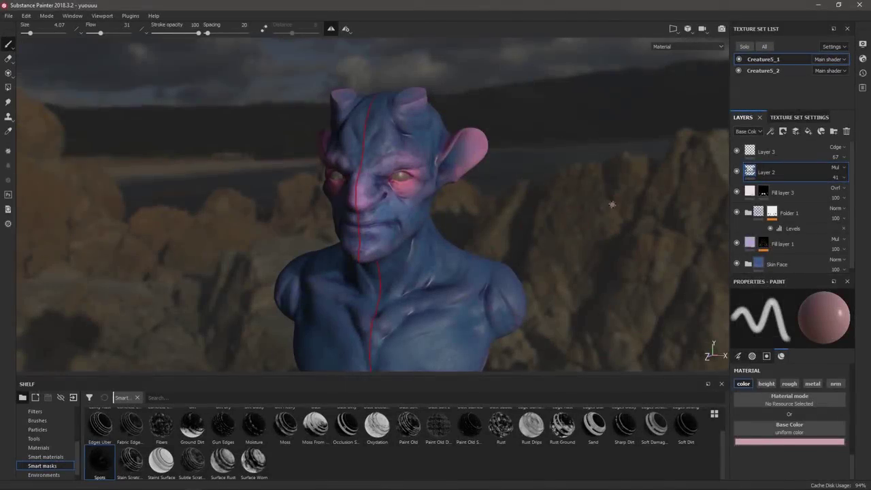
Add a paint layer above Layer 3 and choose the Veins particle brush.
click(796, 133)
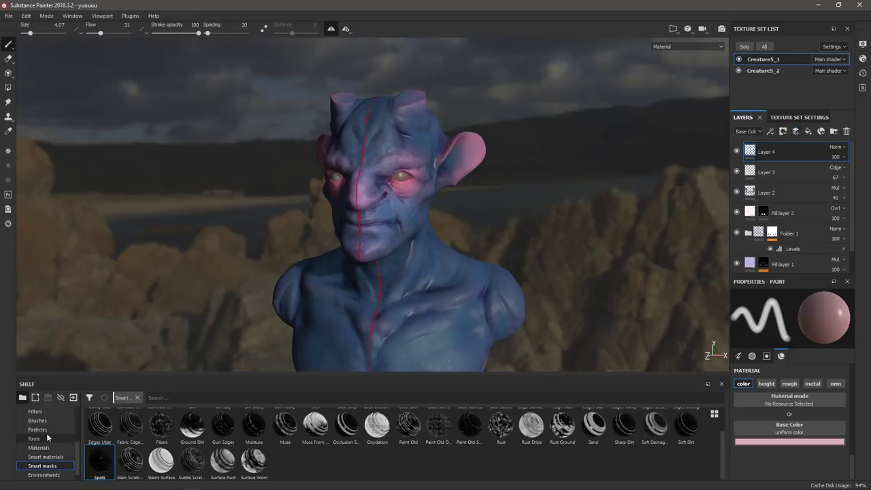
click(49, 430)
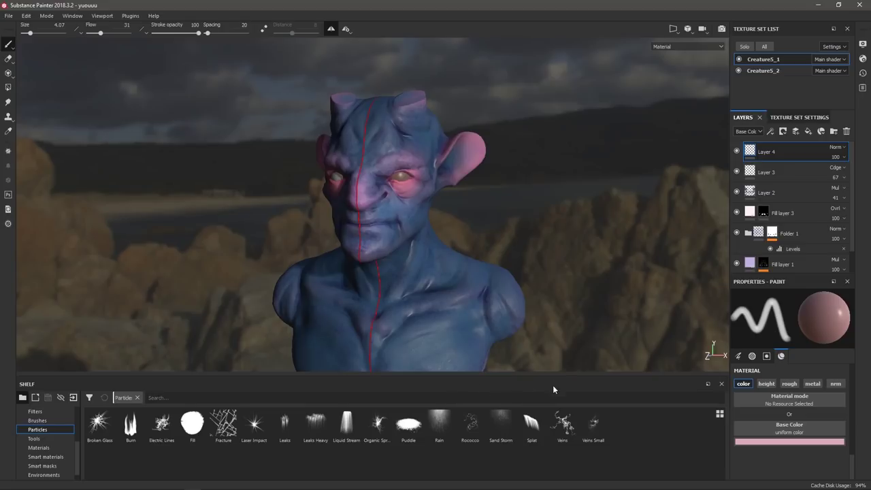
click(564, 431)
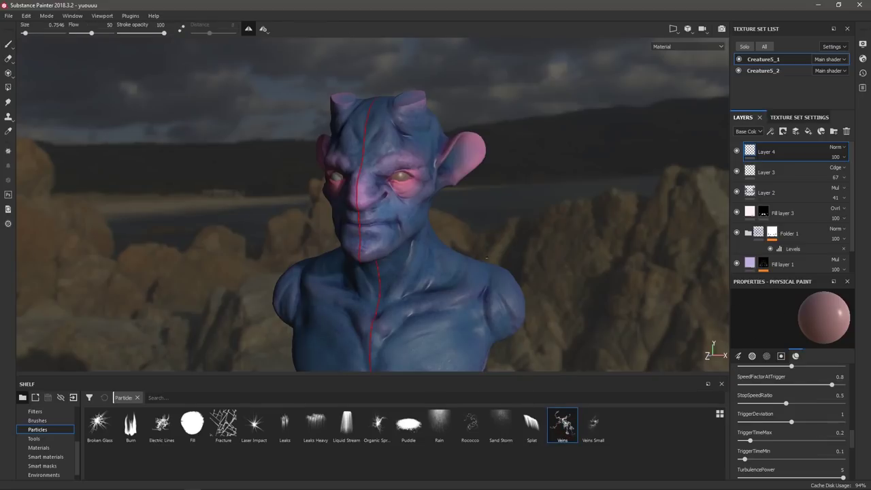
Try the Veins particle brush on the cheek, retry it at size 0.22, and undo both attempts.
alt+right_drag(465, 167, 521, 395)
alt+right_drag(492, 286, 497, 323)
alt+middle_drag(497, 322, 539, 270)
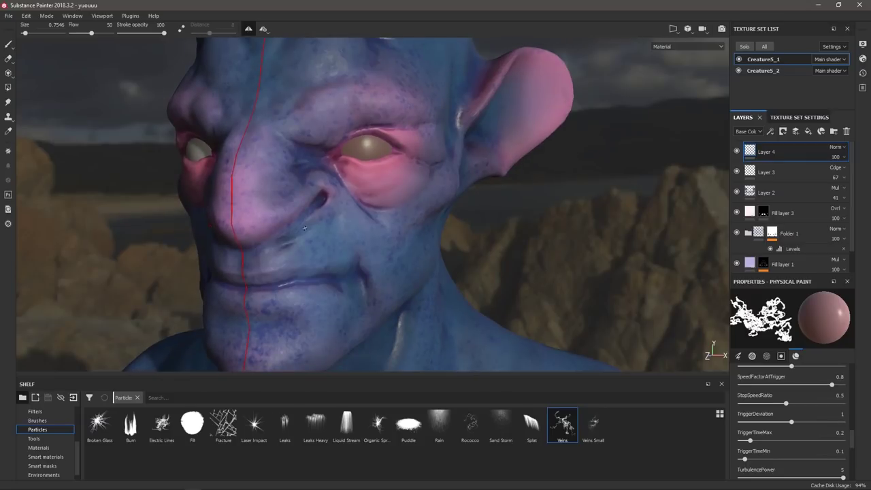
click(350, 190)
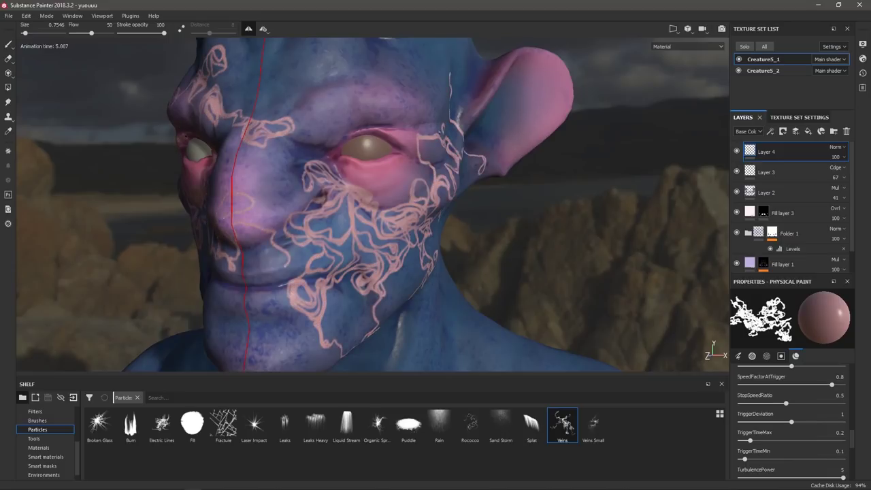
alt+drag(553, 290, 430, 271)
key(ctrl+z)
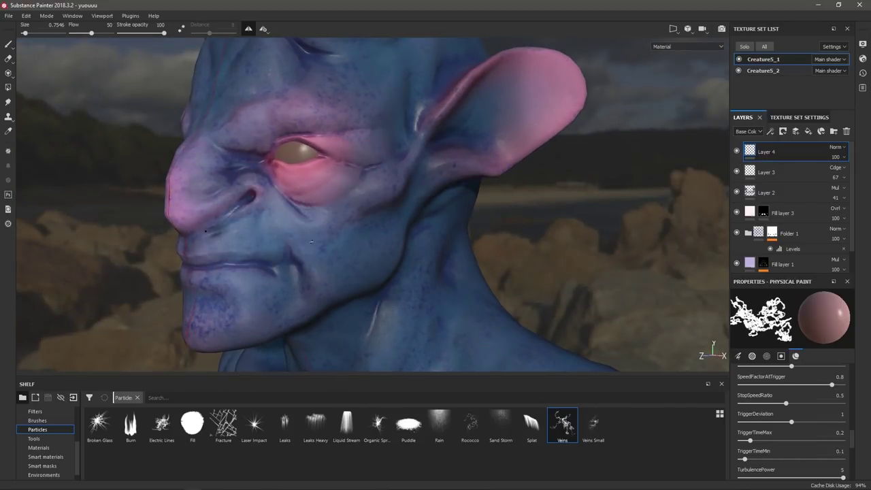
click(314, 237)
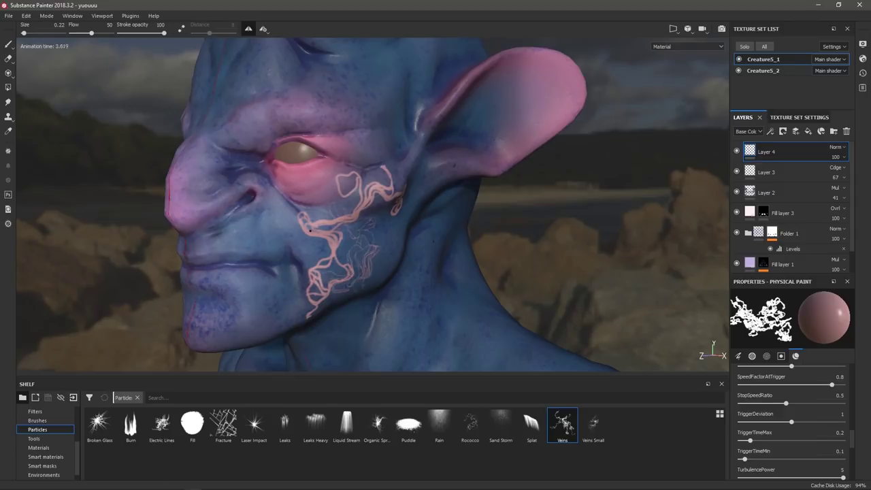
key(ctrl+z)
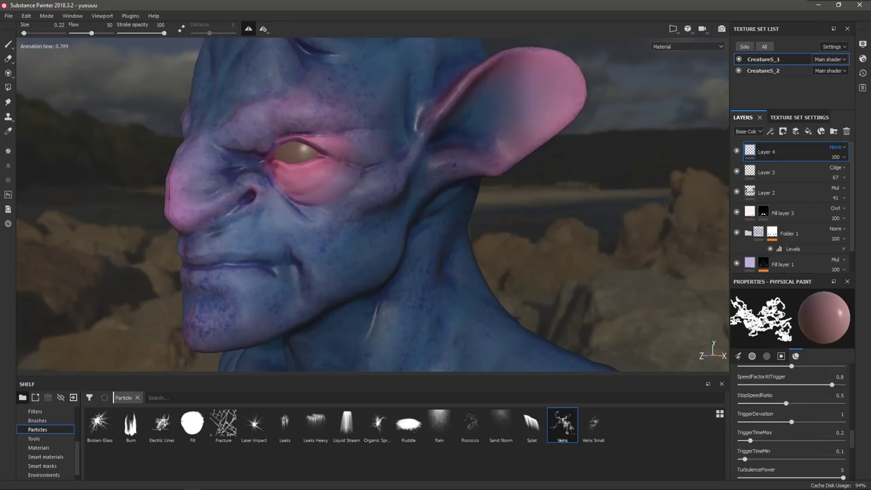
Set the blend mode of Layer 4 to Overlay.
key(o)
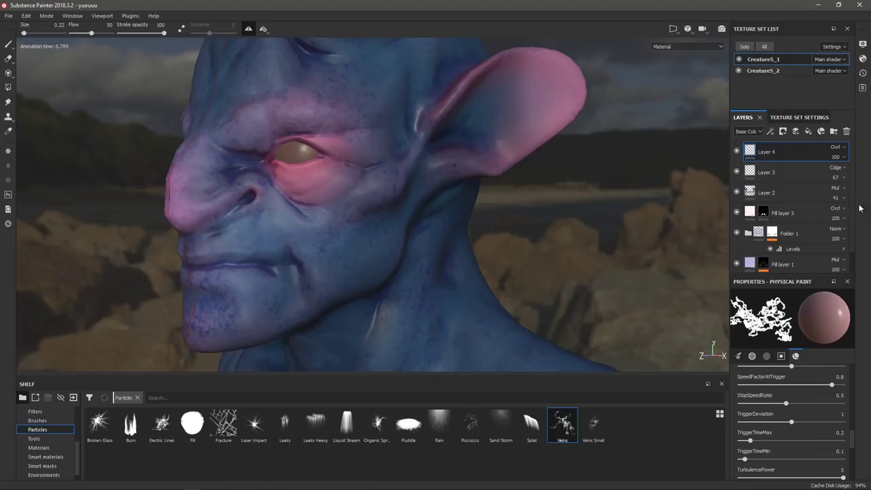
Set the Veins brush's base color to a pale pink and try it on the cheek below the eye.
drag(852, 433, 851, 474)
click(820, 442)
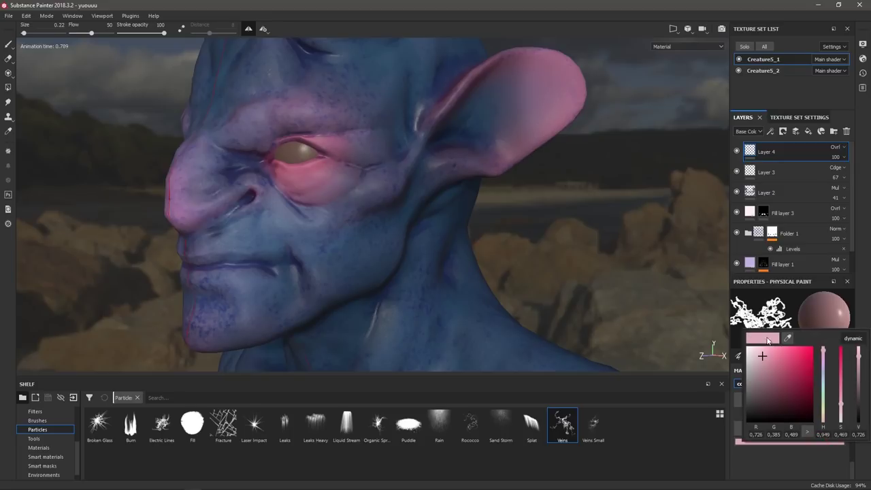
click(290, 192)
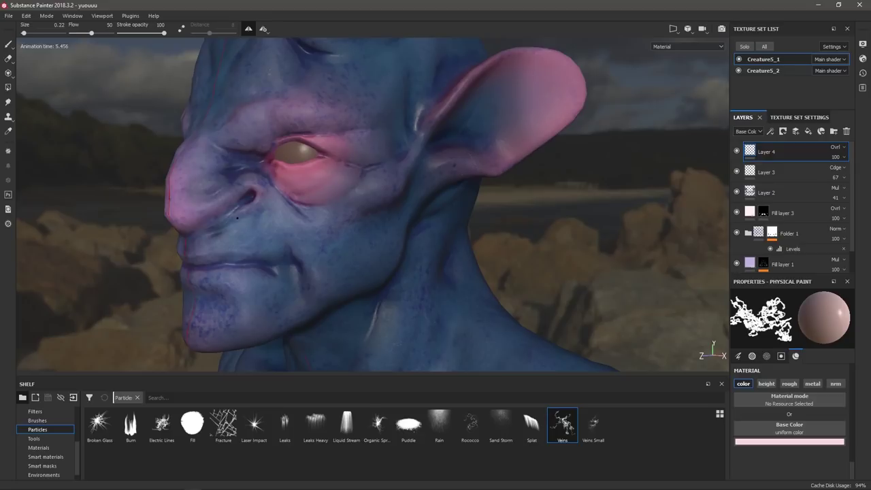
ctrl+right_drag(266, 198, 426, 206)
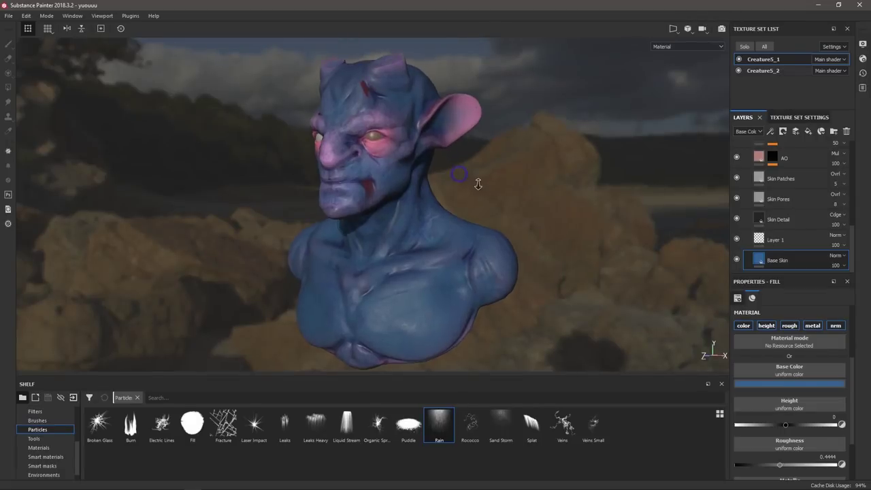
Rotate the environment lighting and inspect the textured bust from both sides.
alt+drag(478, 183, 510, 174)
shift+right_drag(510, 174, 522, 179)
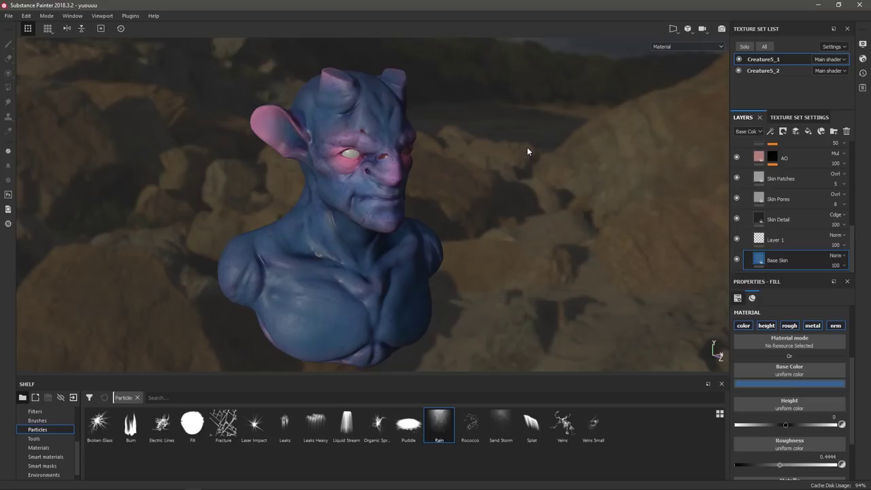
alt+drag(527, 147, 485, 109)
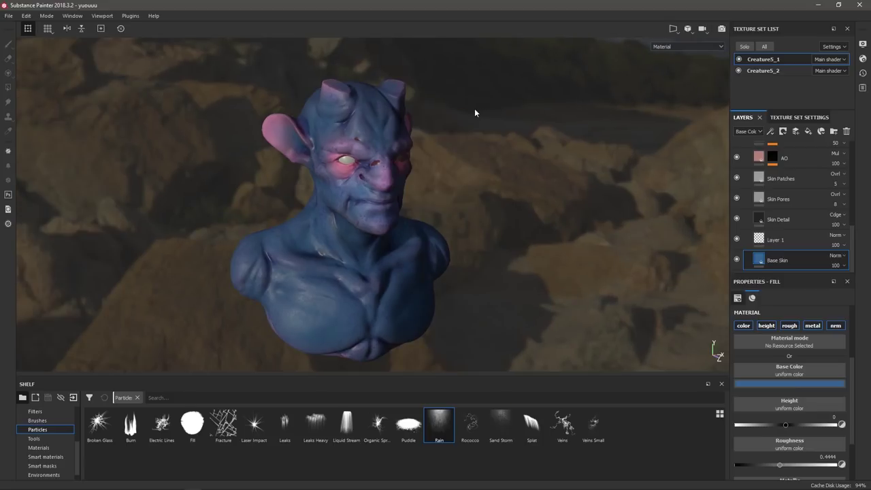
Open the texture export settings and exclude the Creature5_2 texture set from the export.
key(ctrl+shift+e)
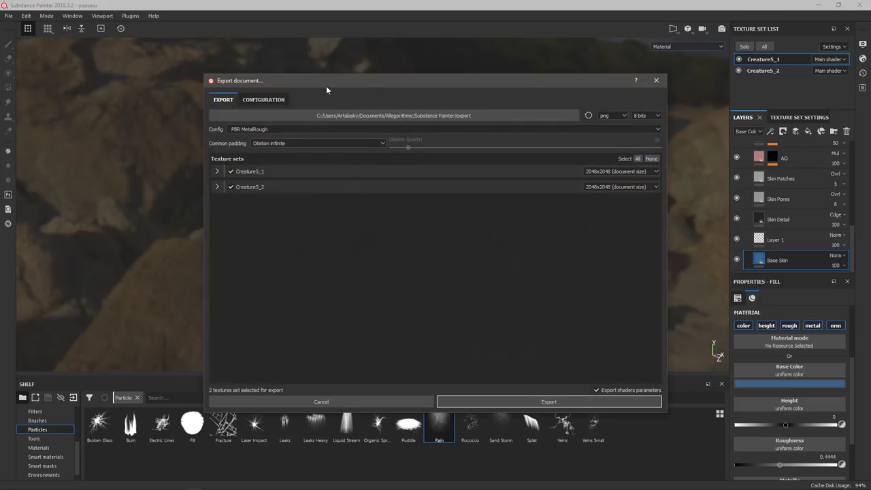
drag(282, 80, 439, 81)
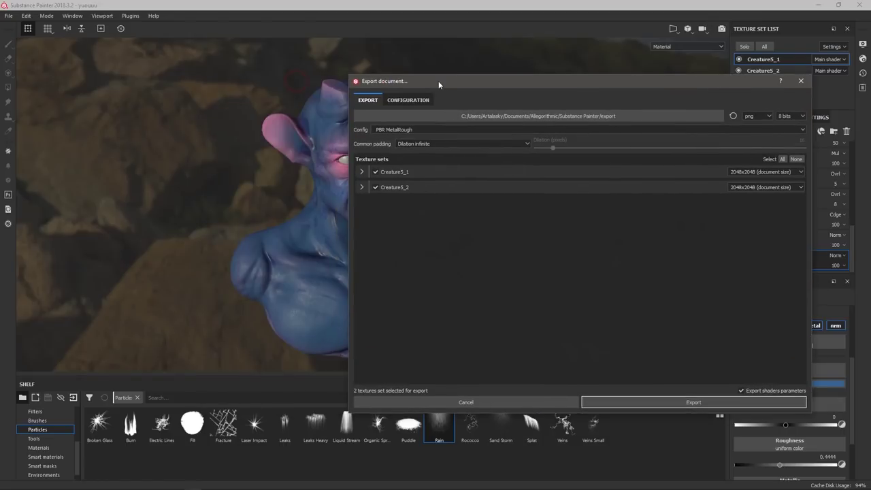
drag(565, 85, 670, 111)
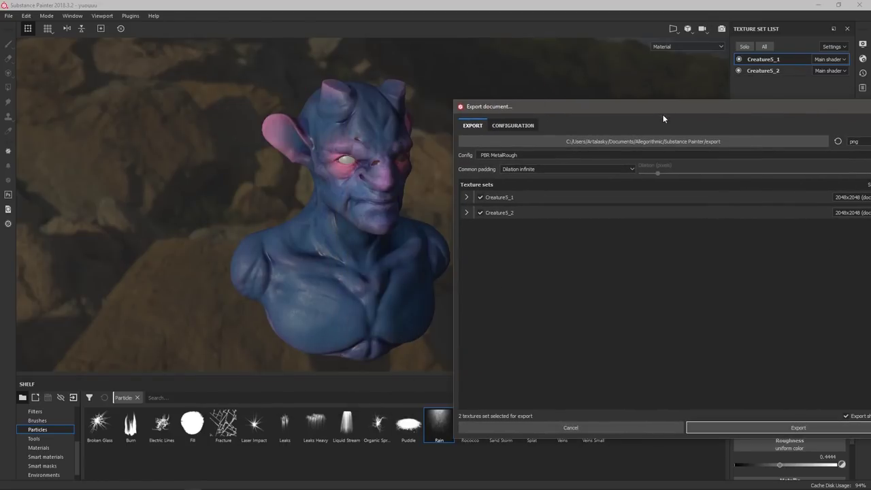
click(481, 213)
drag(701, 111, 622, 131)
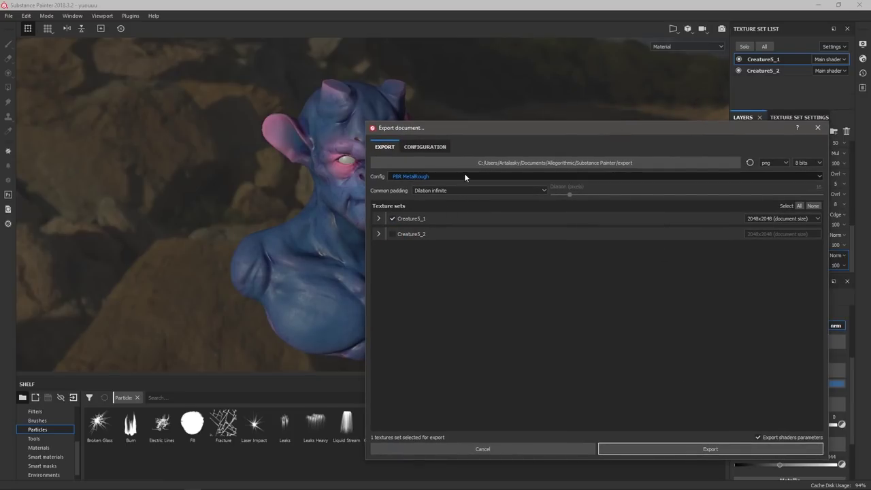
Review the available export config presets, including the Unity, Unreal Engine 4 and Vray ones, keeping PBR MetalRough.
click(572, 178)
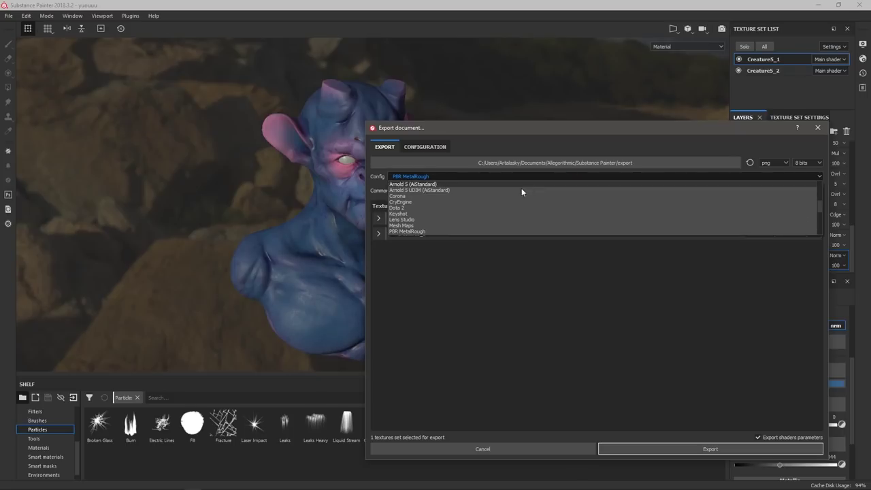
scroll(460, 227, down, 3)
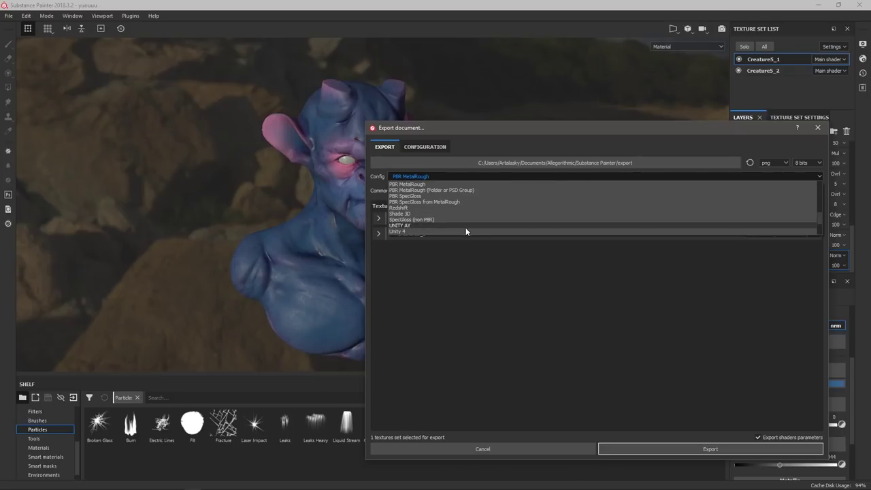
scroll(500, 219, down, 3)
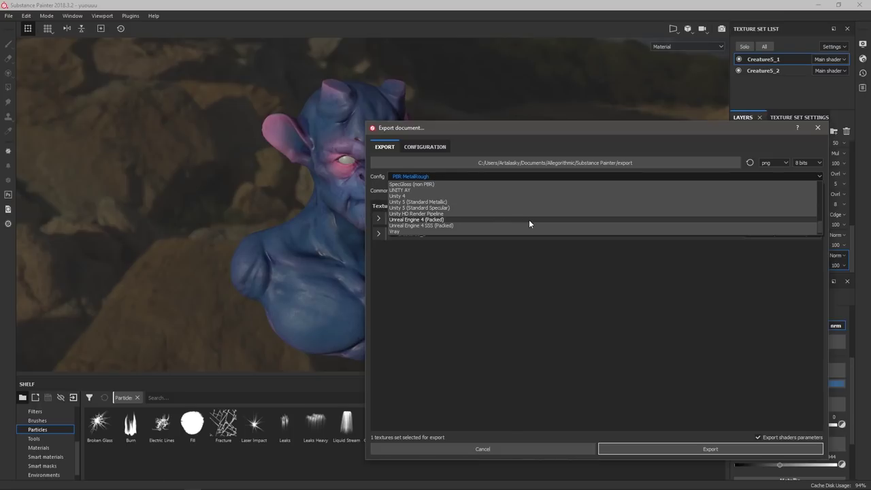
scroll(529, 219, down, 1)
click(620, 362)
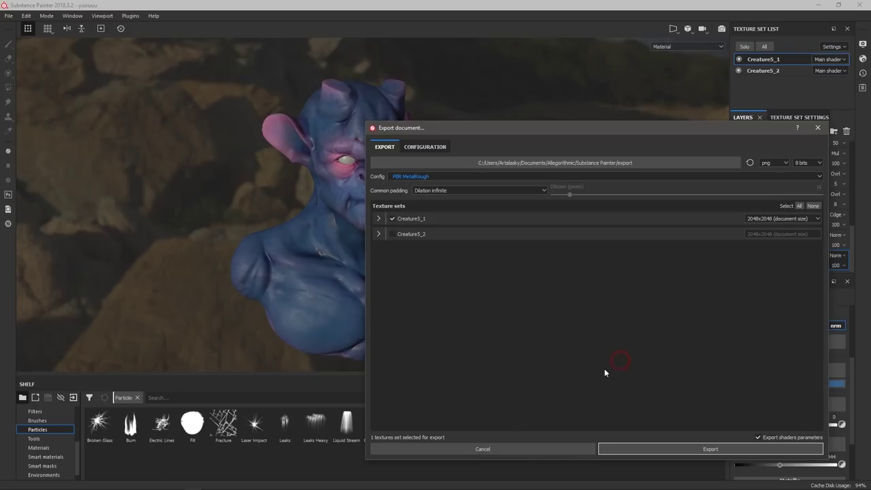
click(441, 178)
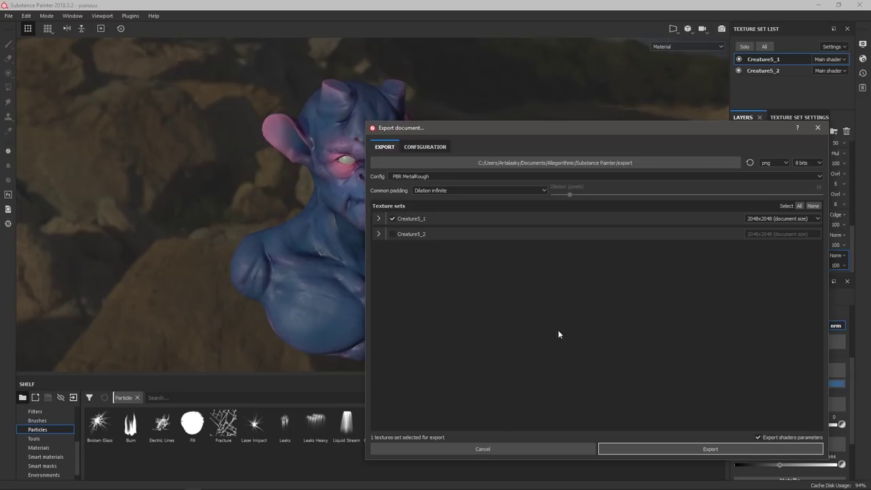
Export the Creature5_1 maps as 8-bit PNG files with the PBR MetalRough config and check the files in the export folder.
click(723, 443)
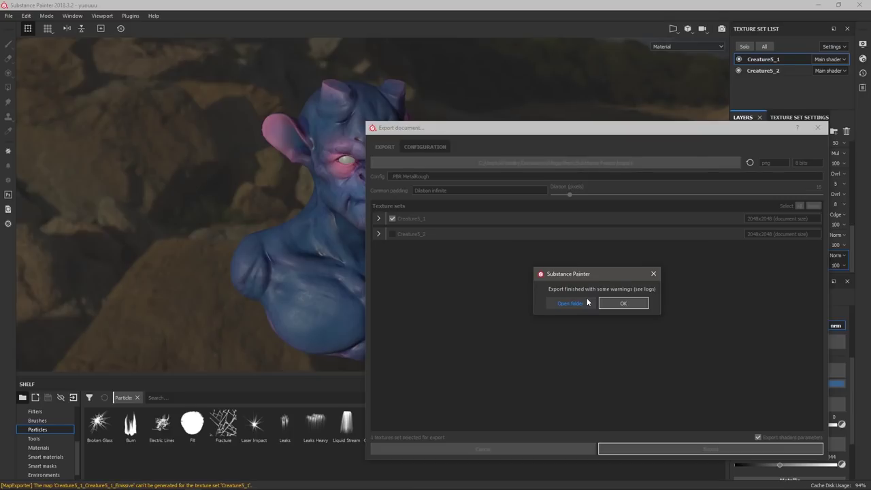
click(588, 302)
click(502, 246)
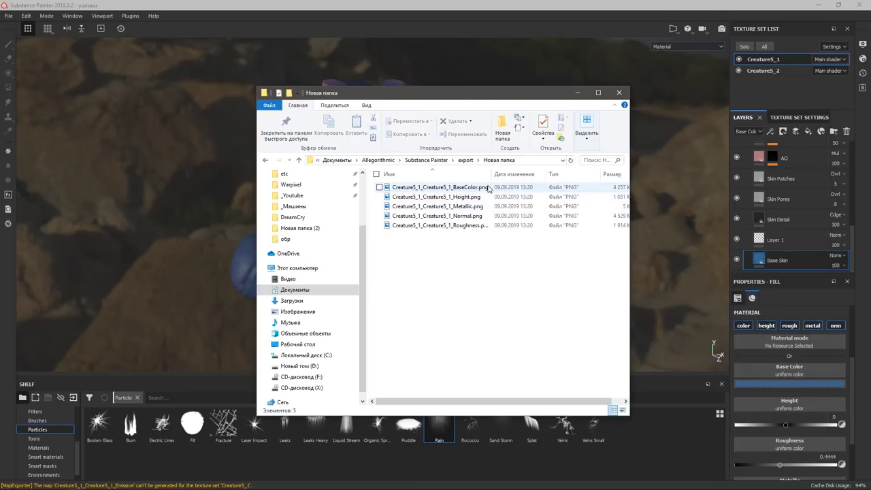
click(478, 190)
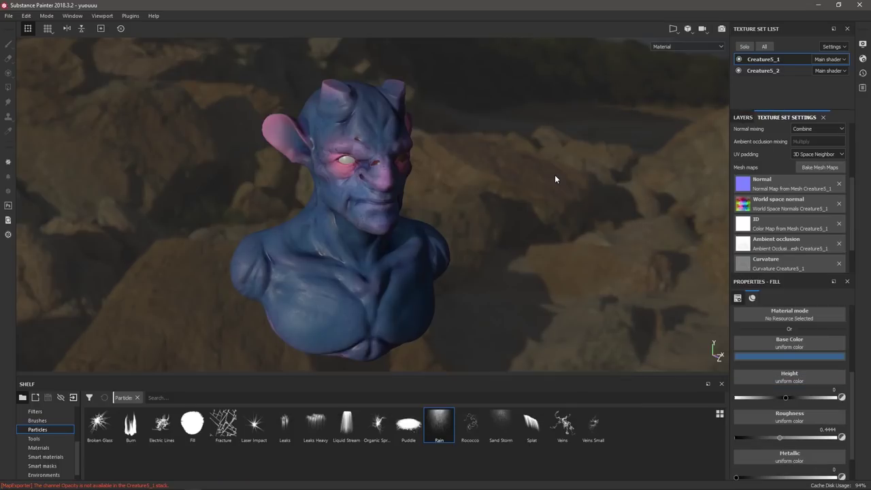